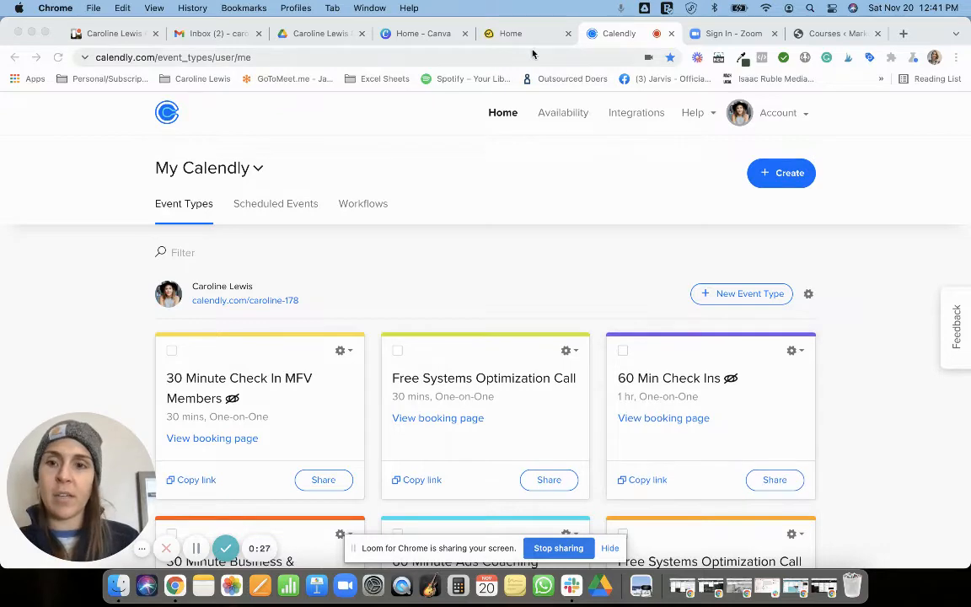
# Look through the existing event types on the home page, from the 30-minute check-in to the podcast interview.
pyautogui.scroll(-6, 69, 156)
pyautogui.scroll(6, 69, 157)
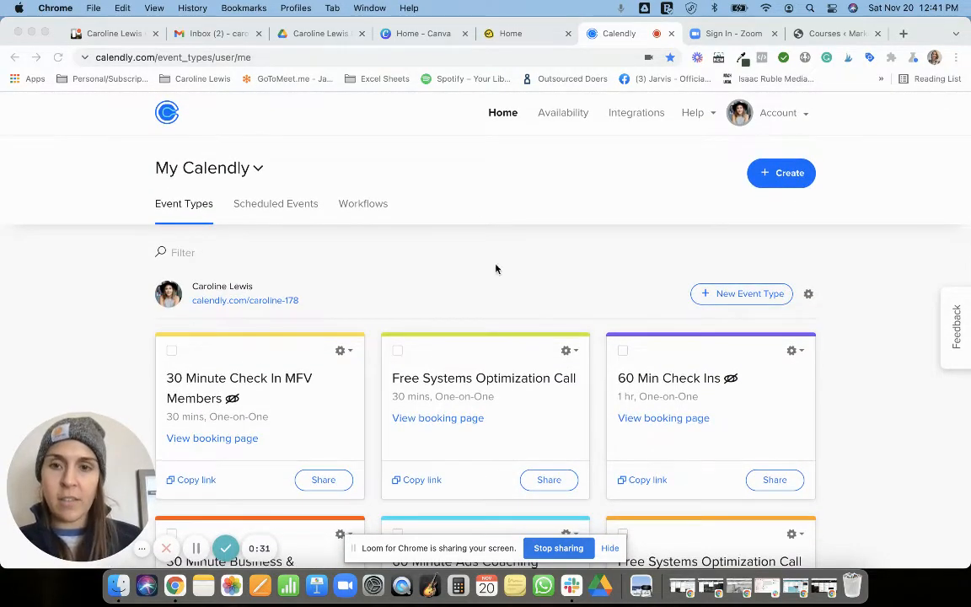
pyautogui.scroll(-1, 110, 210)
pyautogui.scroll(1, 111, 210)
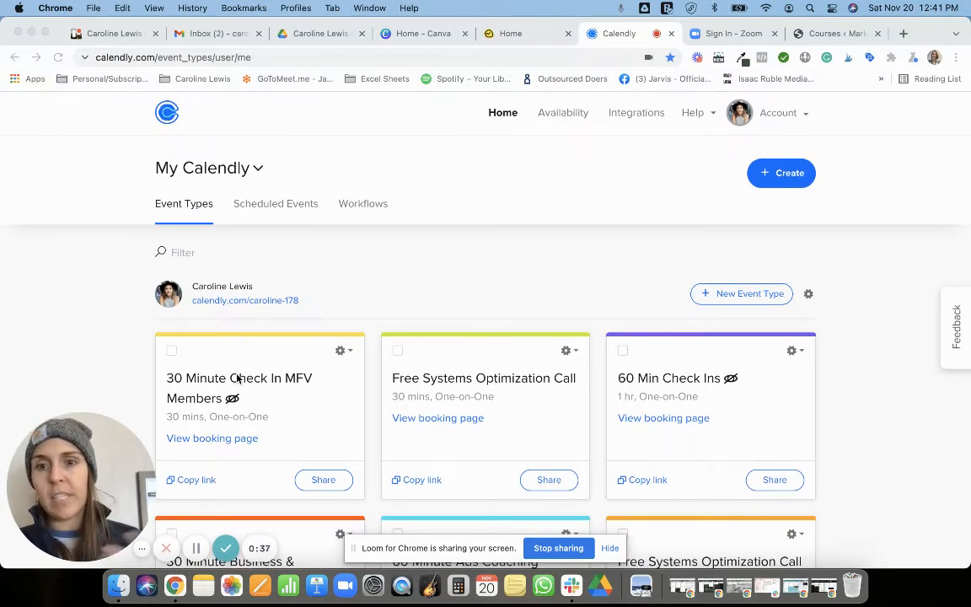
pyautogui.scroll(-10, 145, 268)
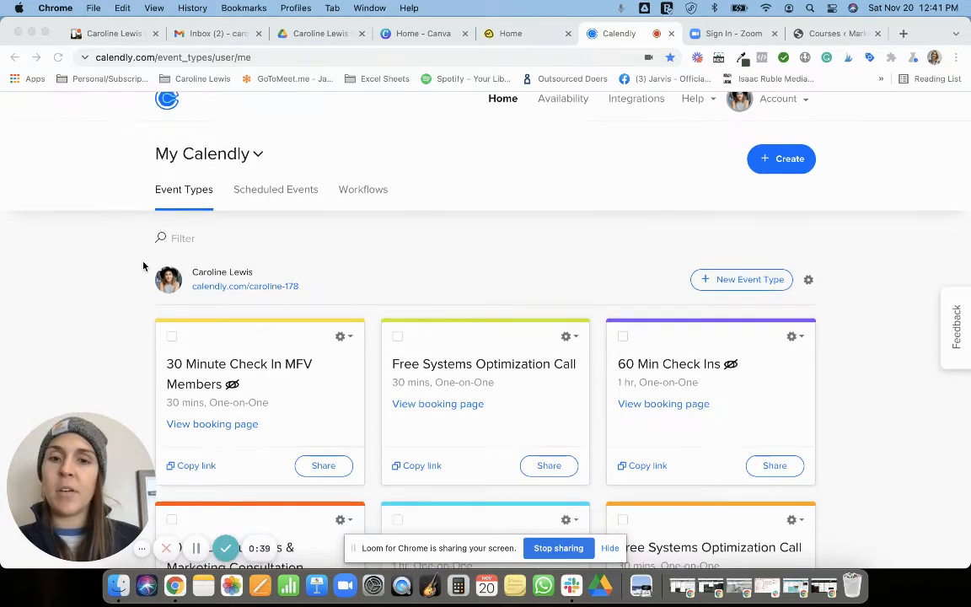
pyautogui.scroll(5, 143, 266)
pyautogui.scroll(3, 144, 266)
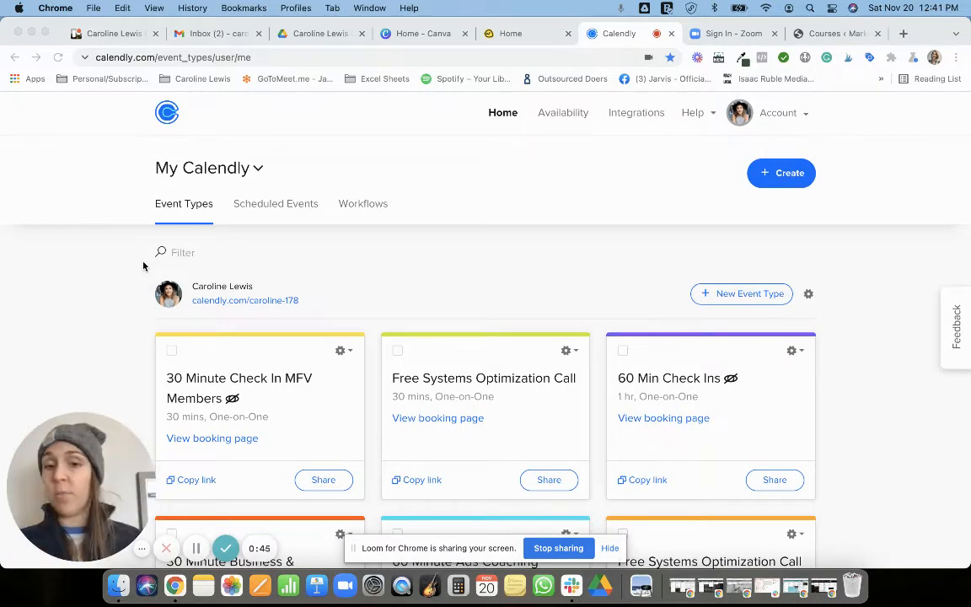
pyautogui.scroll(-3, 144, 266)
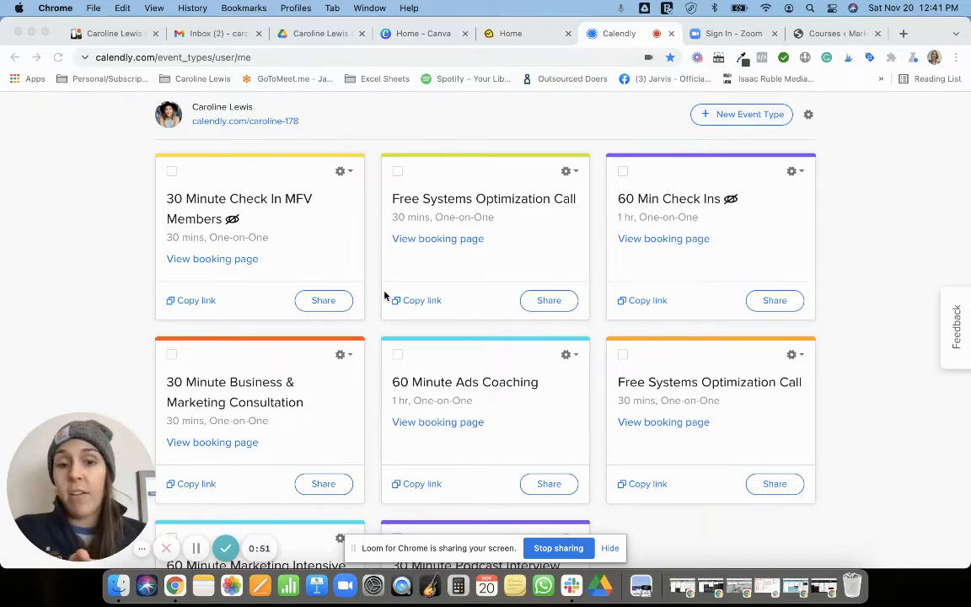
pyautogui.scroll(-3, 384, 295)
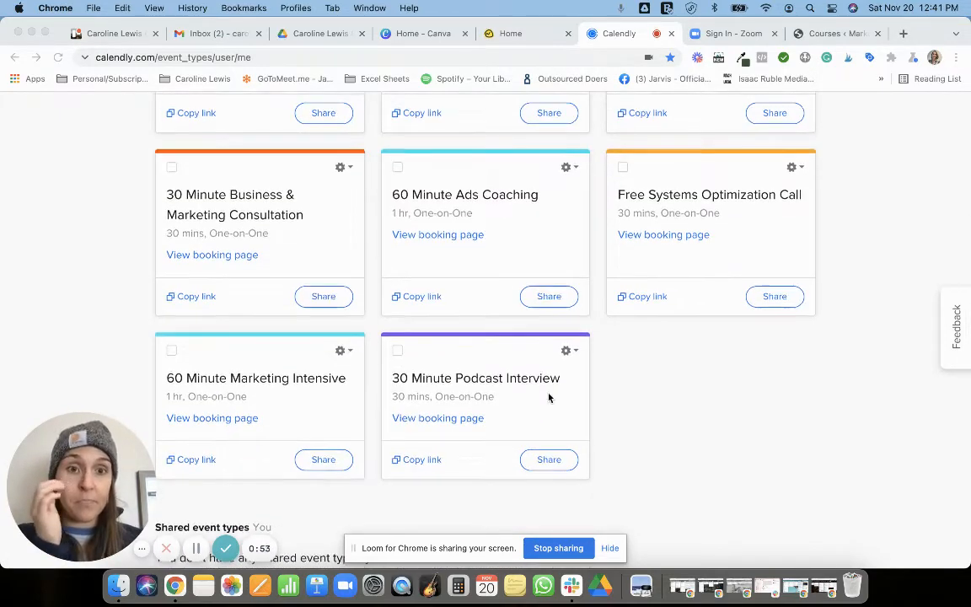
pyautogui.scroll(3, 549, 397)
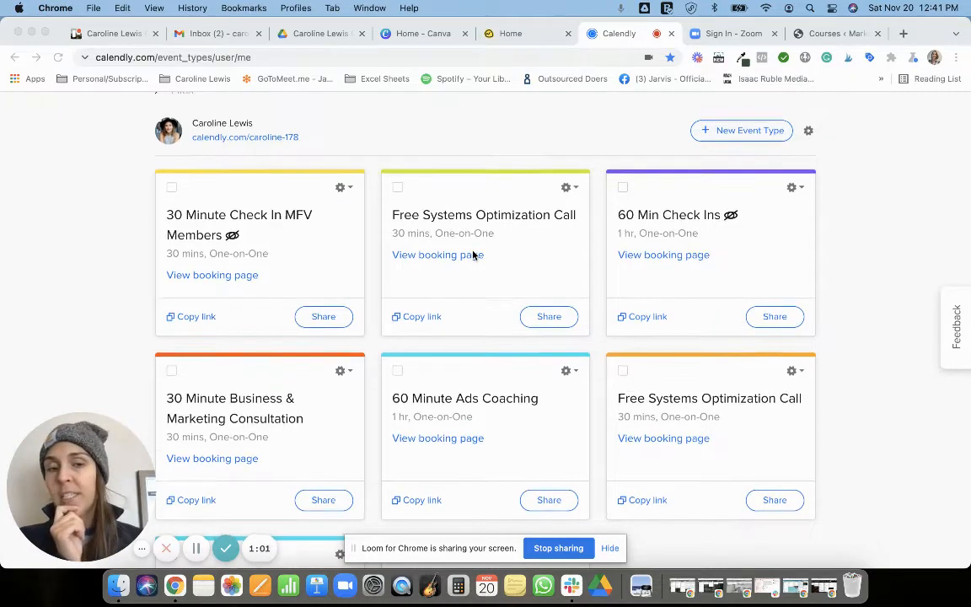
pyautogui.scroll(-2, 522, 252)
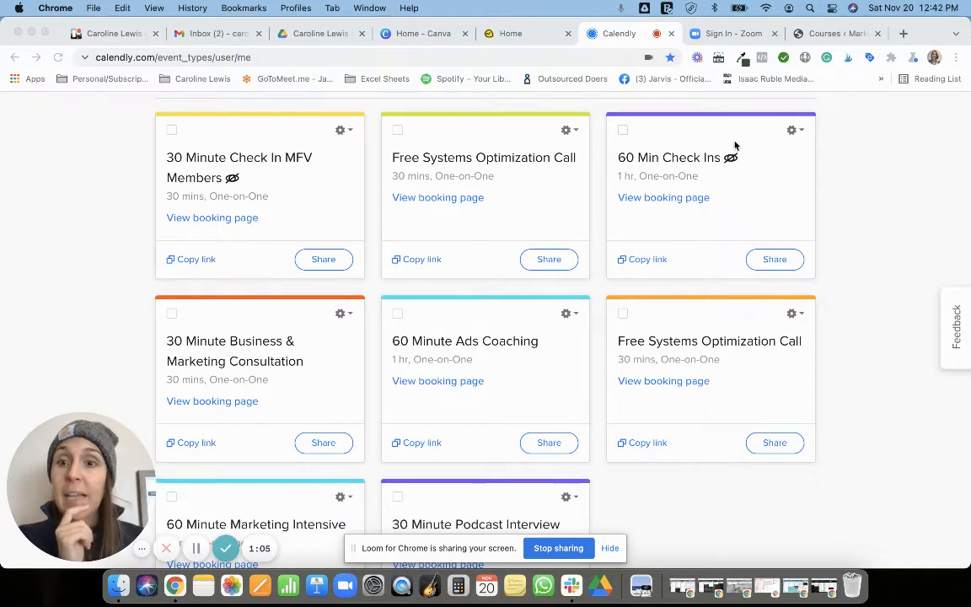
pyautogui.scroll(-3, 266, 185)
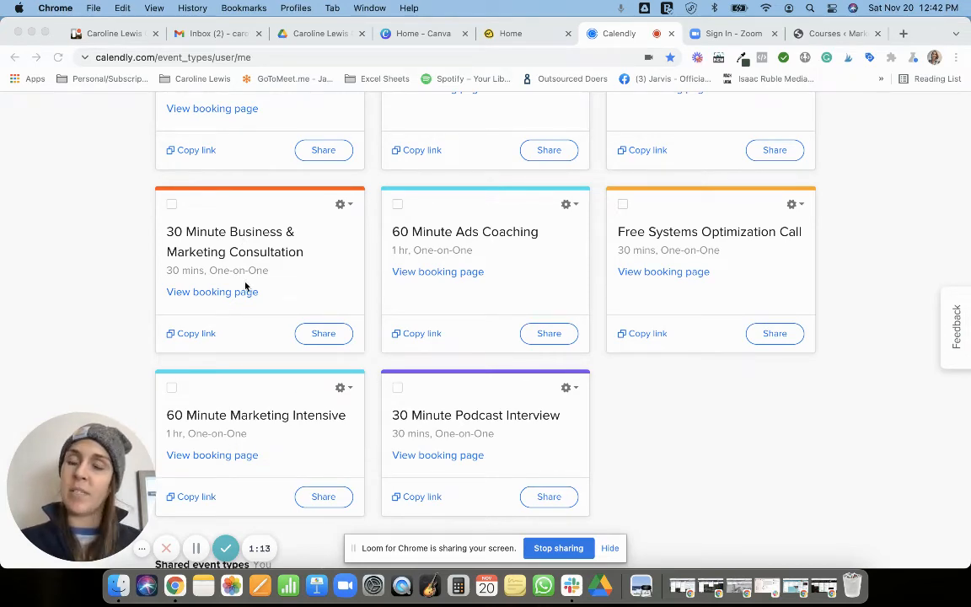
pyautogui.scroll(-1, 477, 420)
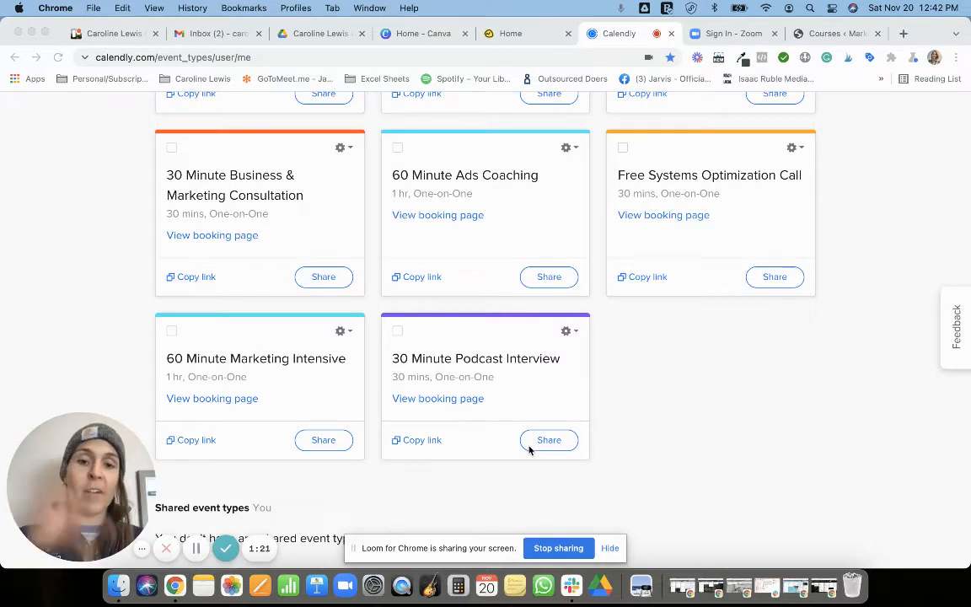
pyautogui.scroll(5, 530, 442)
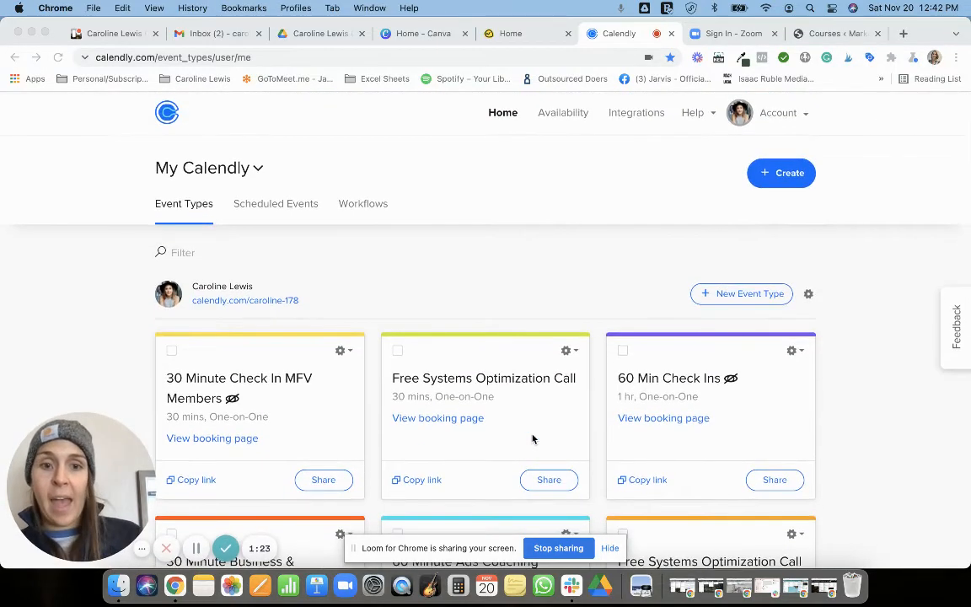
# View the scheduled events and the workflows, and return to the list of event types.
pyautogui.click(286, 206)
pyautogui.click(287, 209)
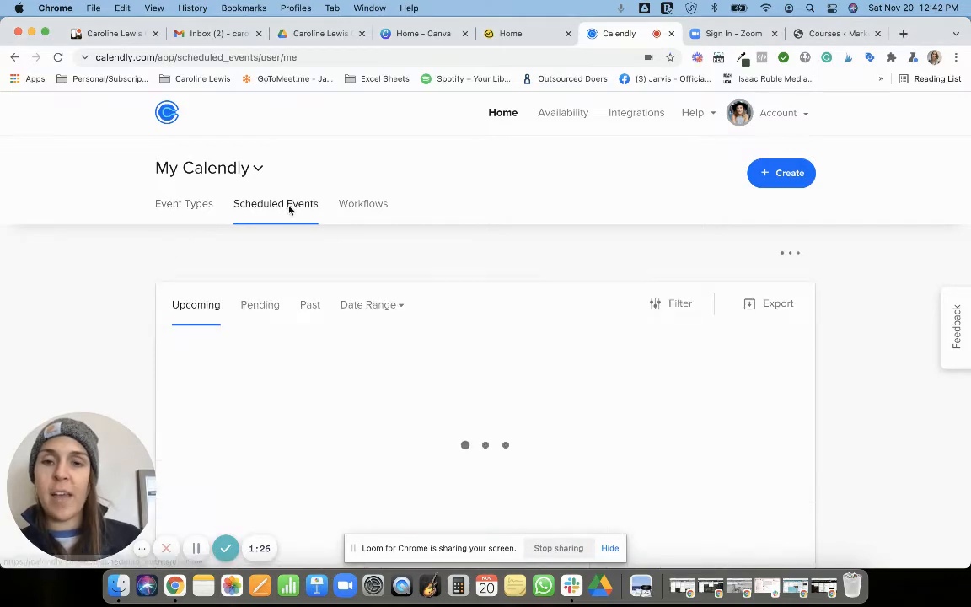
pyautogui.click(376, 214)
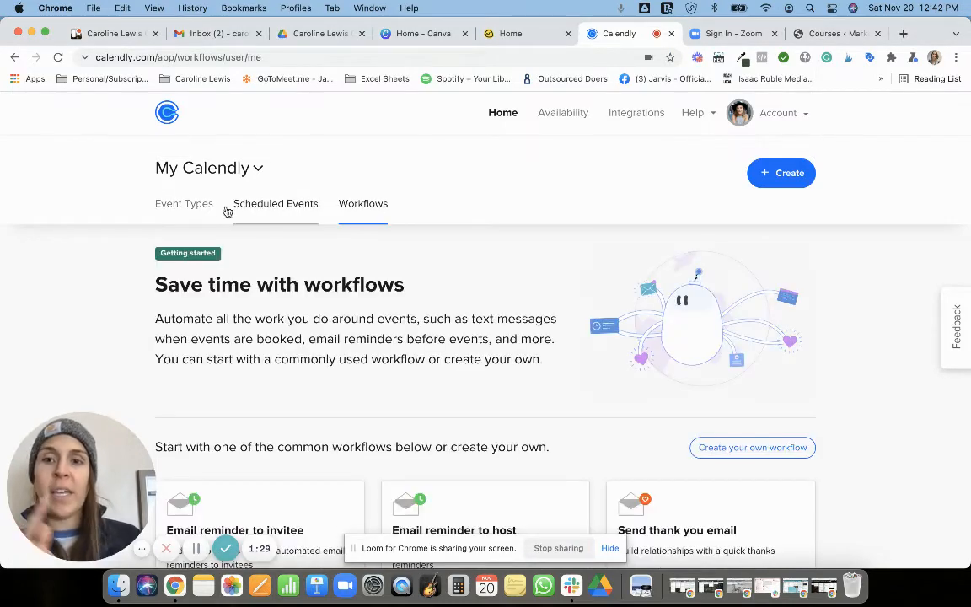
pyautogui.click(197, 203)
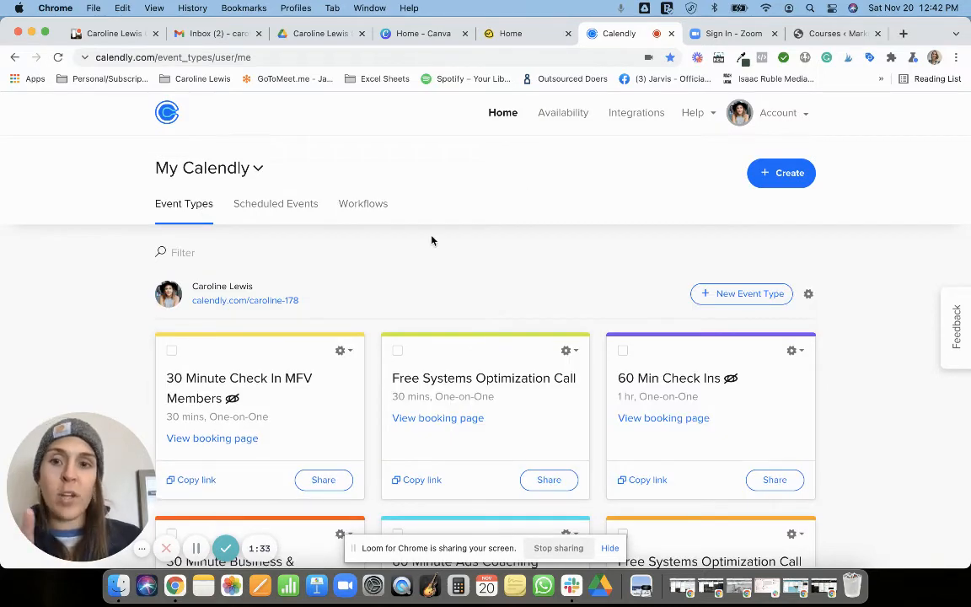
# Start a new event type and review the One-on-One, Group, Collective and Round Robin options and the shared events note.
pyautogui.scroll(-1, 432, 240)
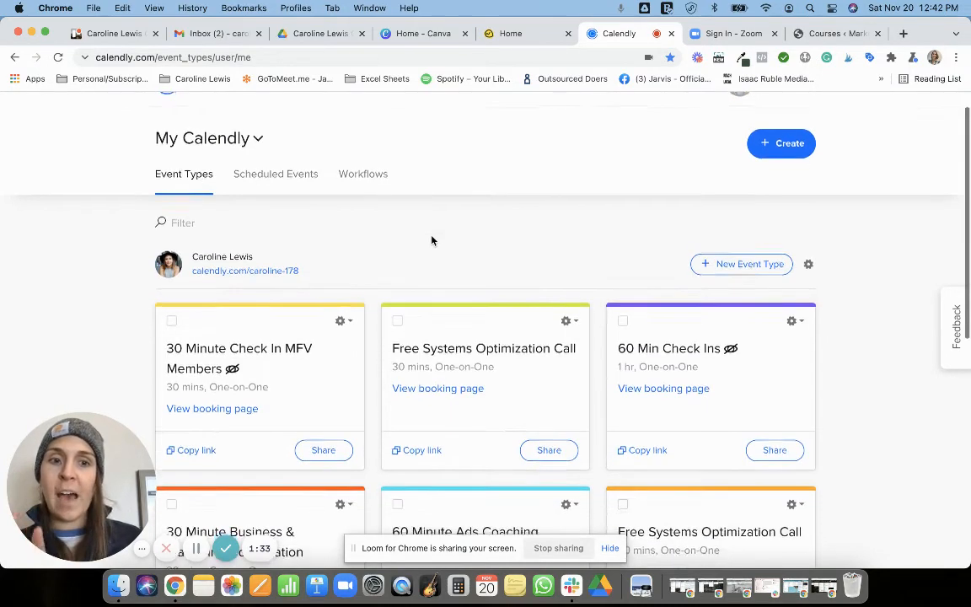
pyautogui.click(745, 268)
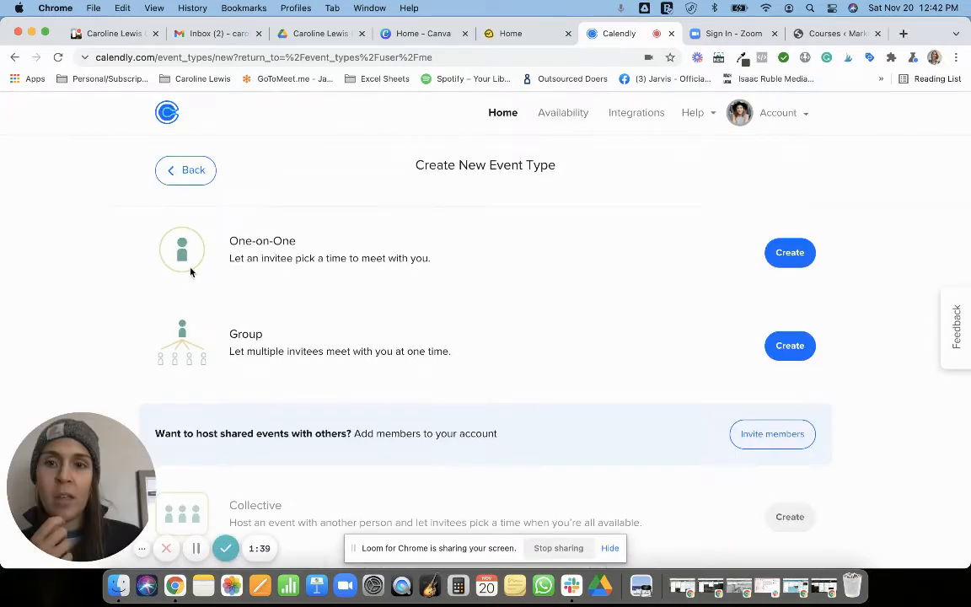
pyautogui.scroll(-1, 270, 251)
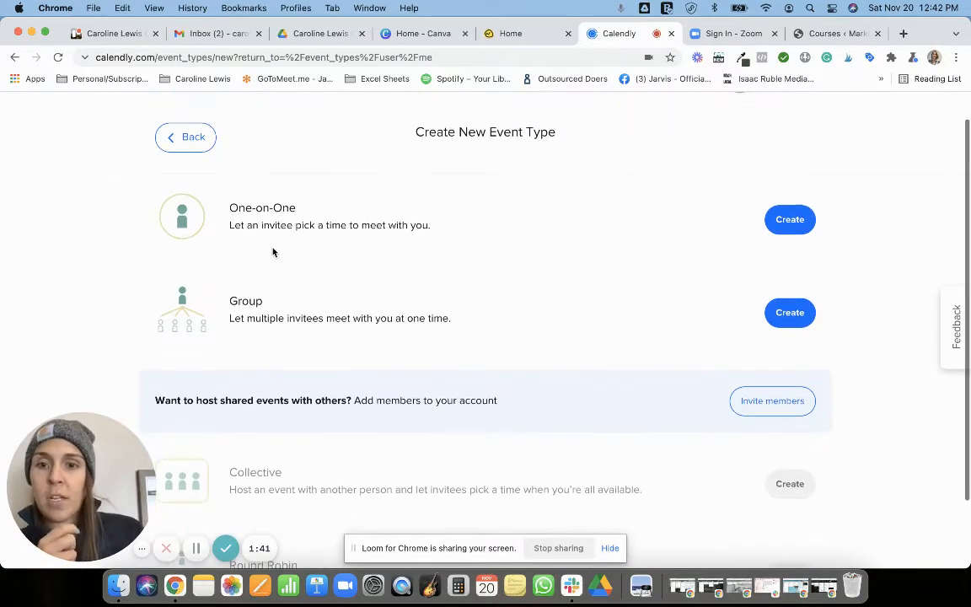
pyautogui.scroll(-1, 280, 341)
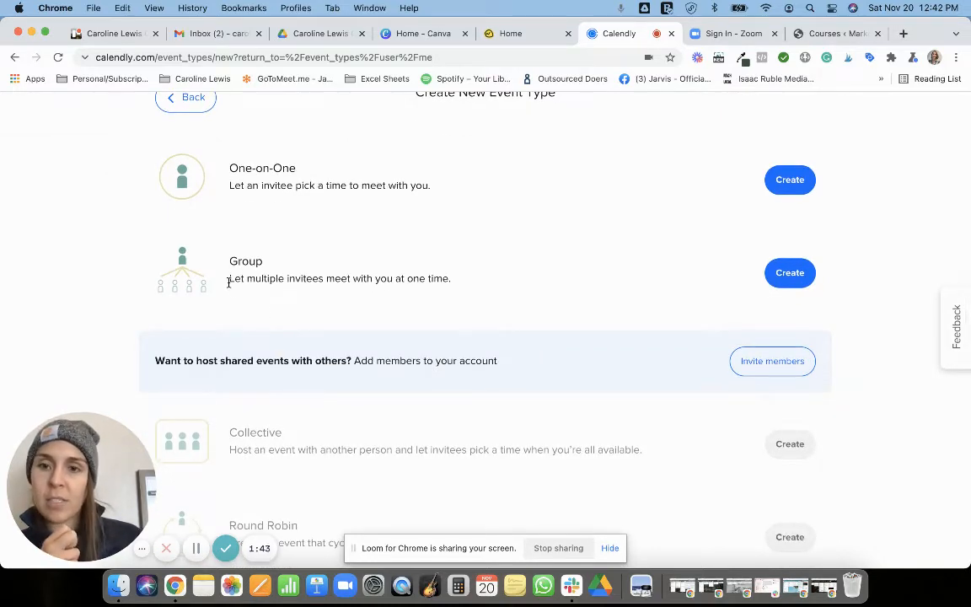
pyautogui.moveTo(228, 279); pyautogui.dragTo(443, 277)
pyautogui.scroll(-1, 405, 276)
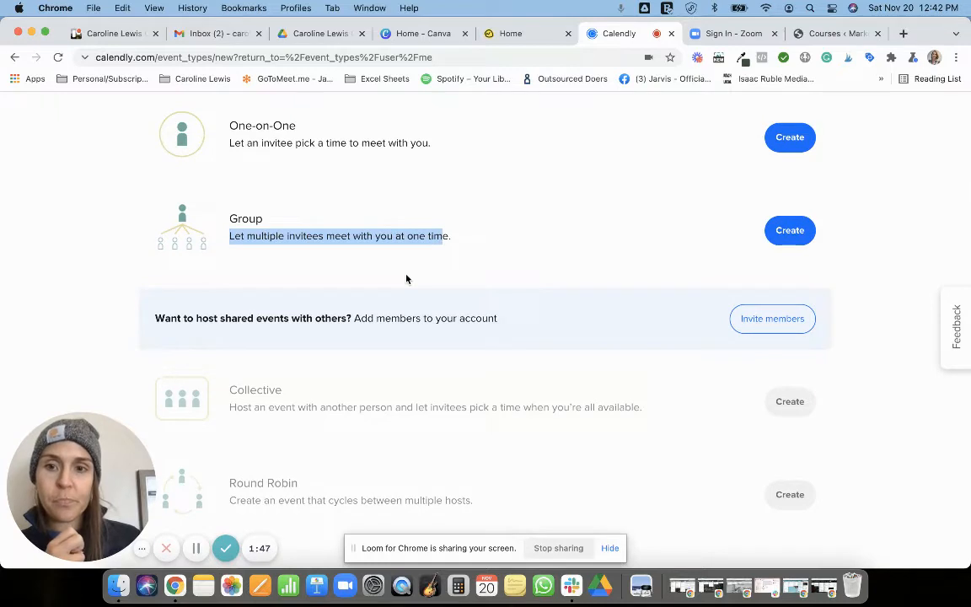
pyautogui.moveTo(155, 319); pyautogui.dragTo(363, 317)
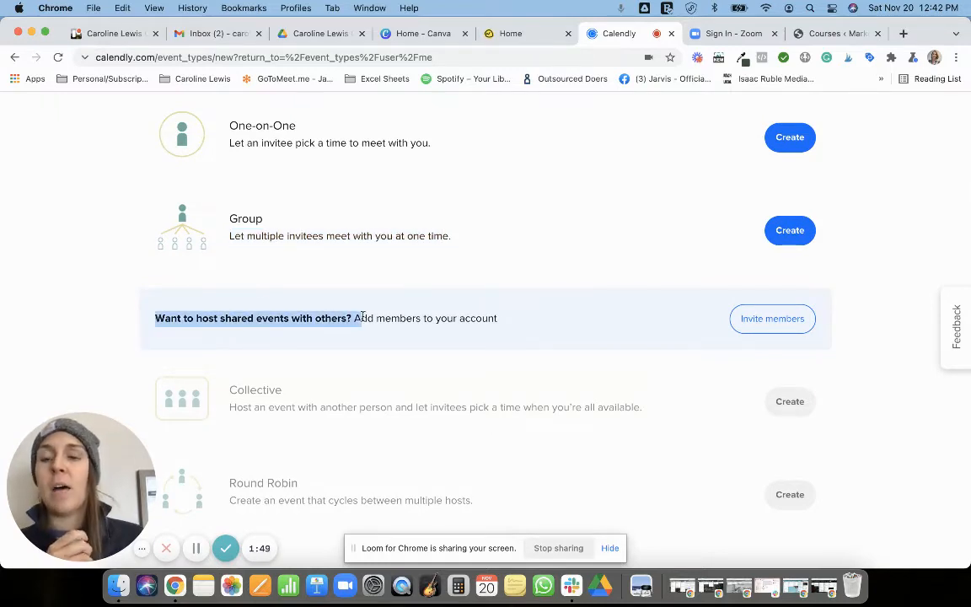
pyautogui.moveTo(223, 307); pyautogui.dragTo(400, 332)
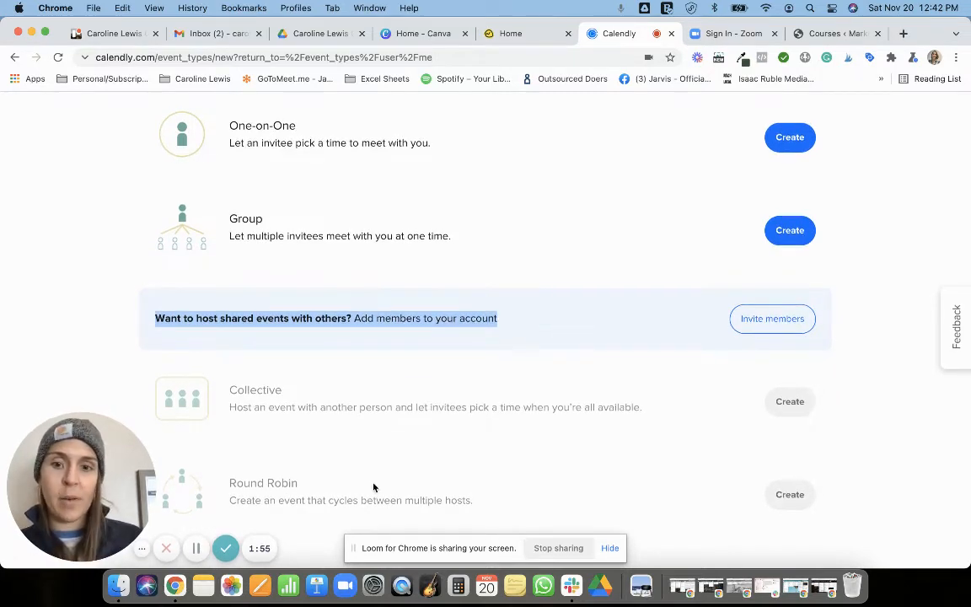
pyautogui.scroll(2, 333, 401)
pyautogui.scroll(2, 344, 391)
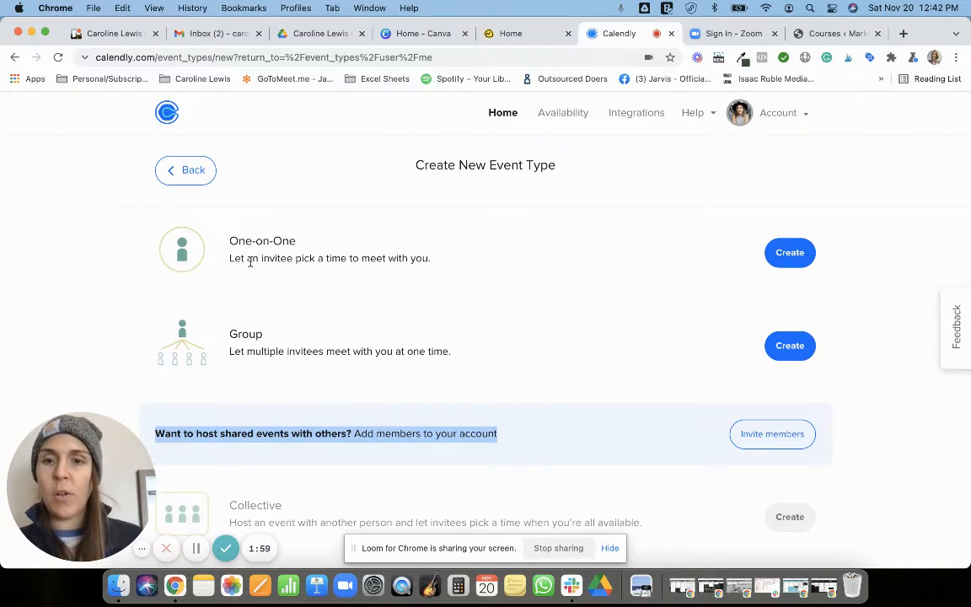
# Choose a One-on-One event and enter TEST as the event name.
pyautogui.click(774, 252)
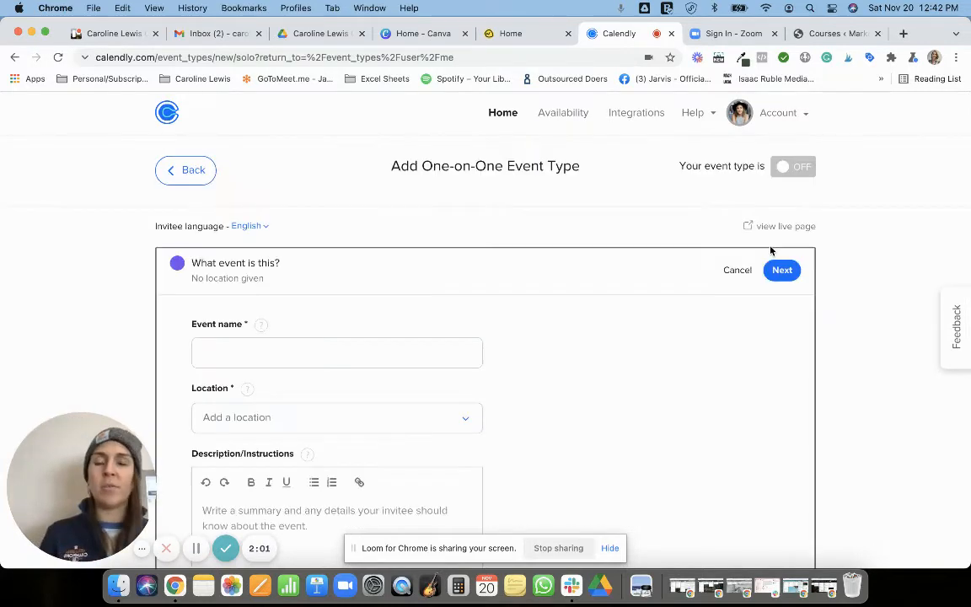
pyautogui.scroll(-2, 428, 269)
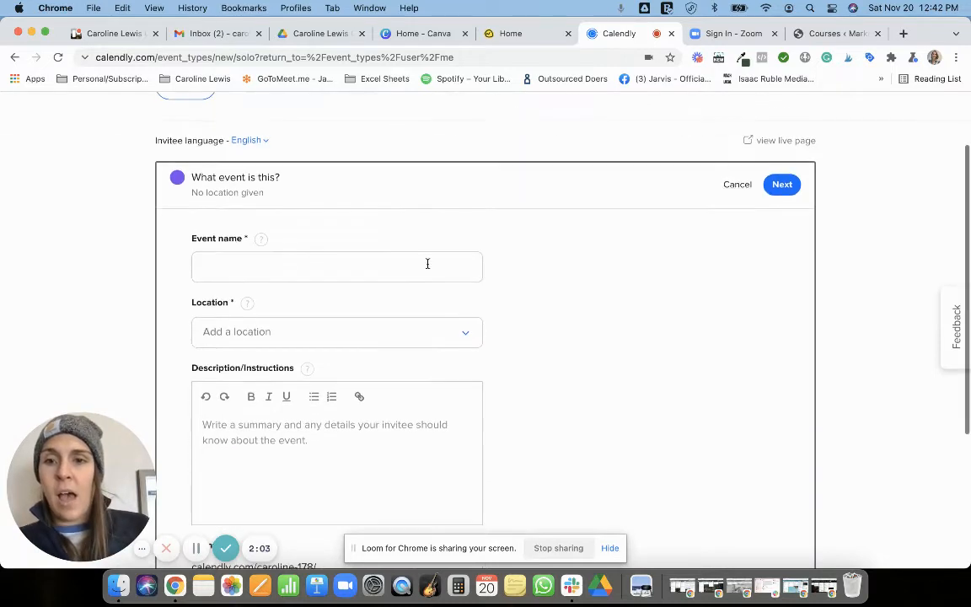
pyautogui.click(241, 269)
pyautogui.write('TES')
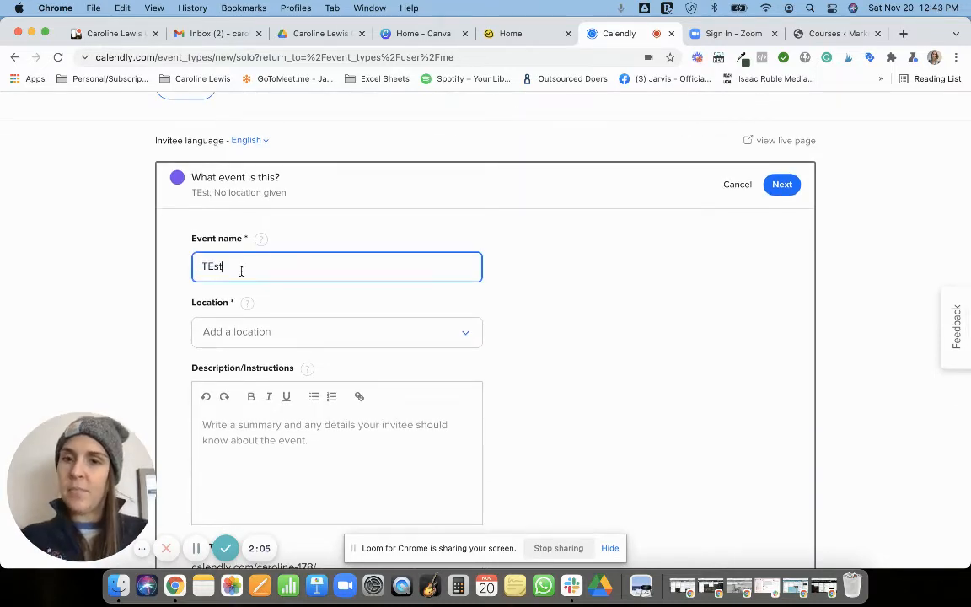
pyautogui.press('BackSpace')
pyautogui.write('ST')
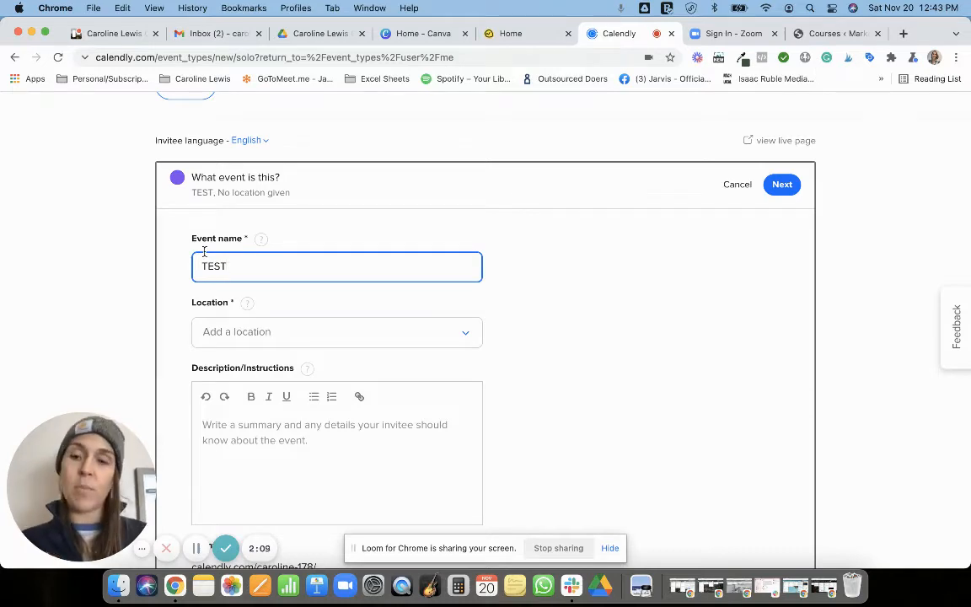
# Review the available meeting locations for the TEST event and set its location to Zoom.
pyautogui.scroll(-1, 204, 250)
pyautogui.click(343, 330)
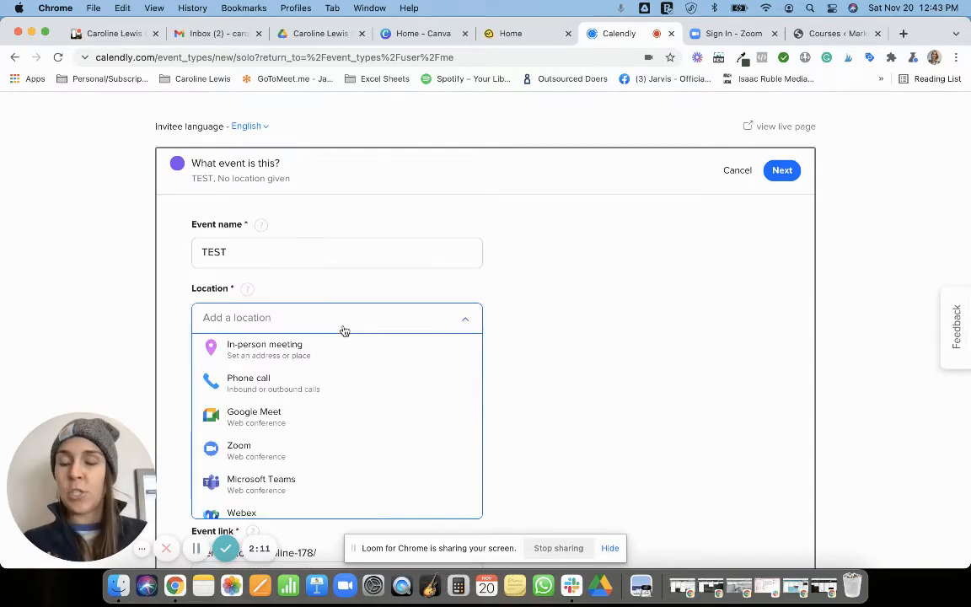
pyautogui.scroll(-2, 343, 331)
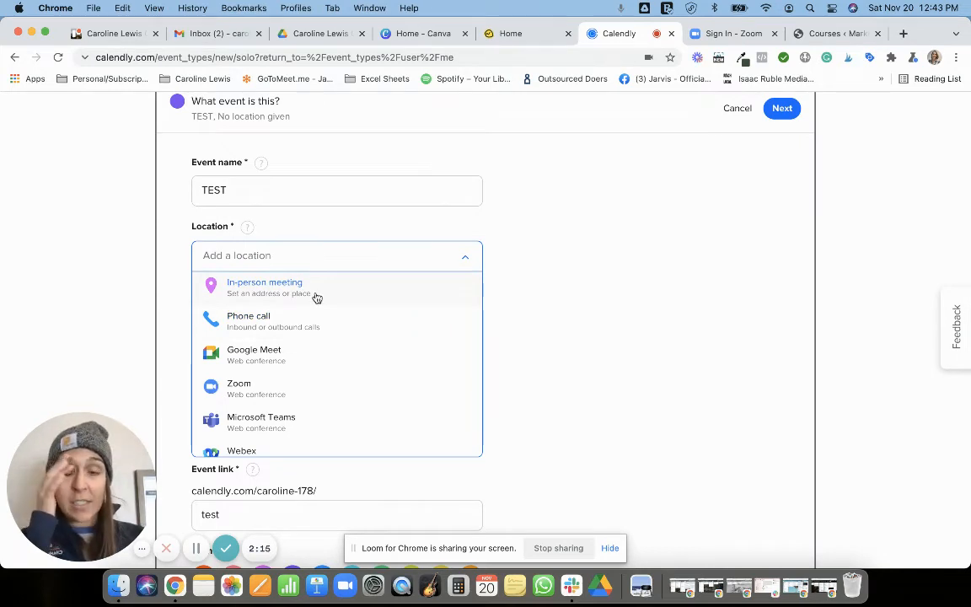
pyautogui.scroll(-1, 313, 316)
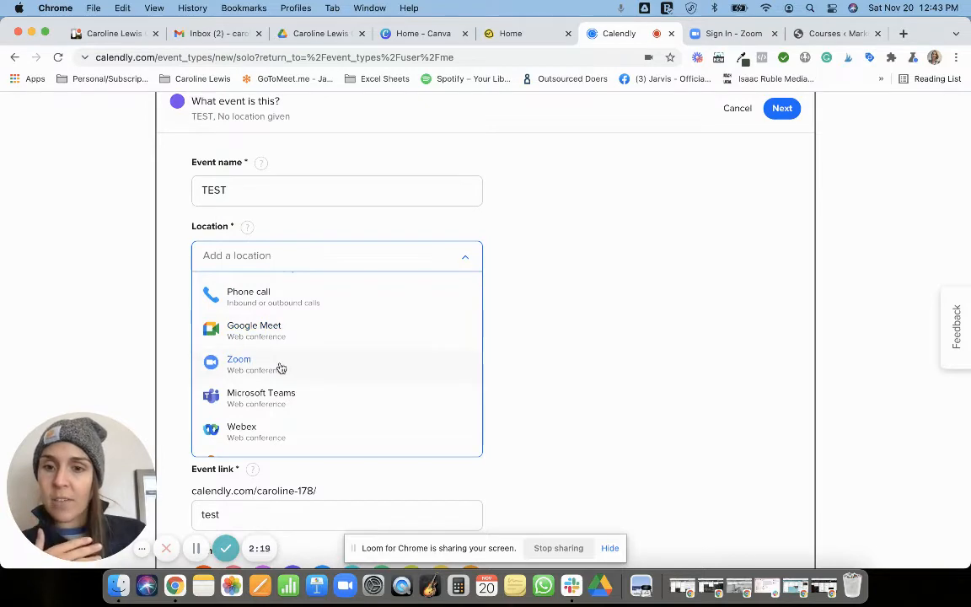
pyautogui.scroll(-2, 280, 368)
pyautogui.scroll(-1, 379, 349)
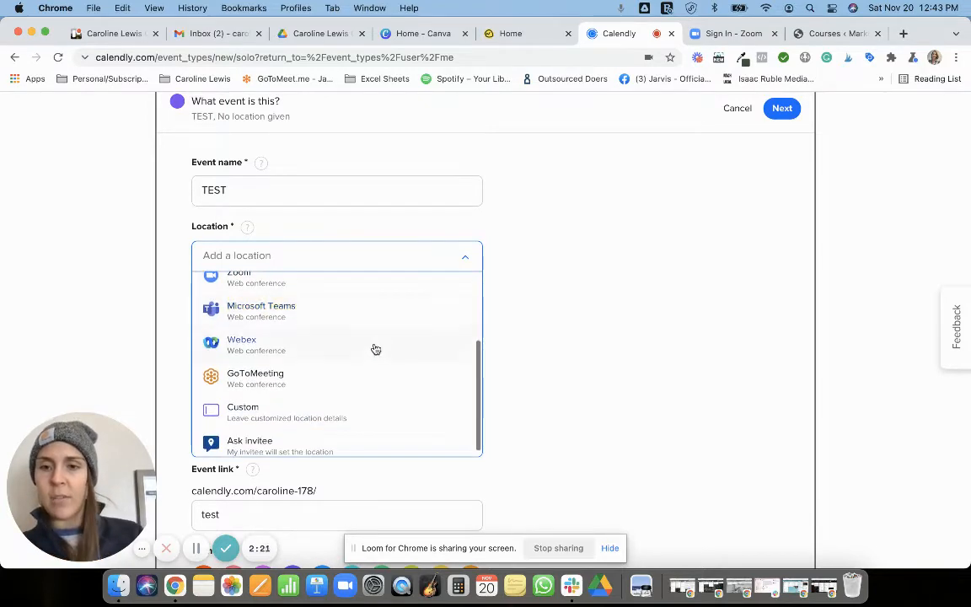
pyautogui.scroll(1, 338, 319)
pyautogui.scroll(-1, 309, 313)
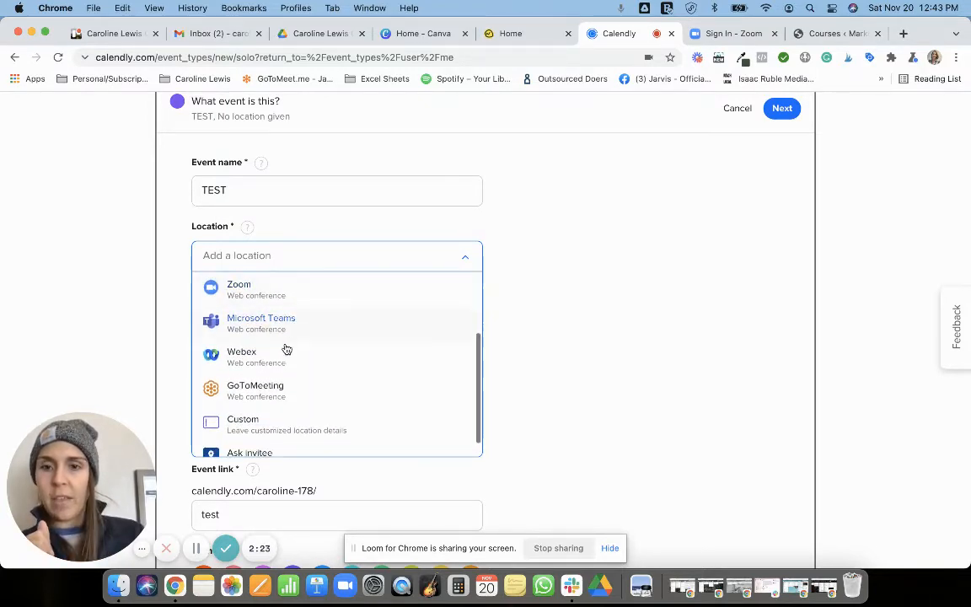
pyautogui.scroll(-1, 279, 328)
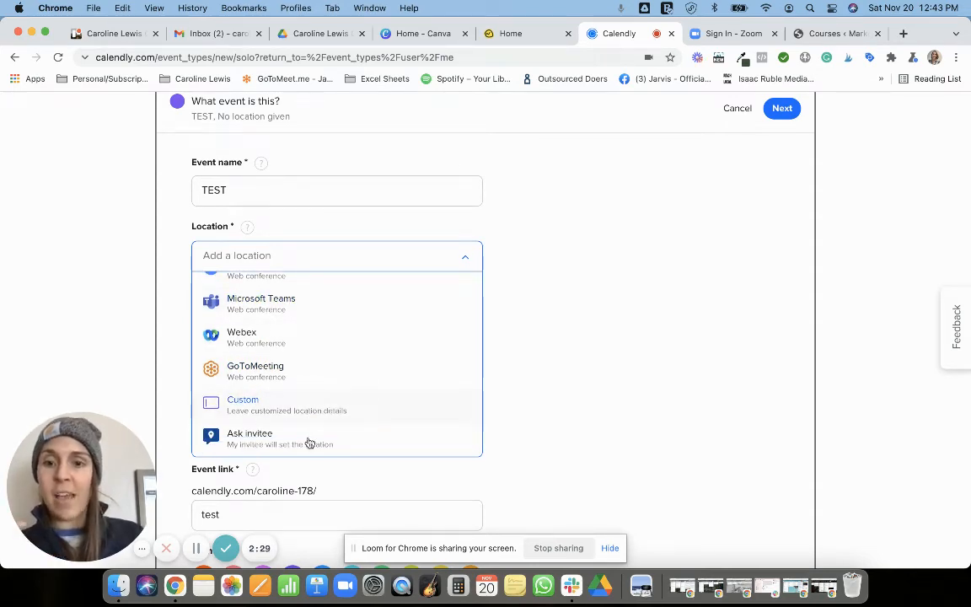
pyautogui.scroll(5, 249, 451)
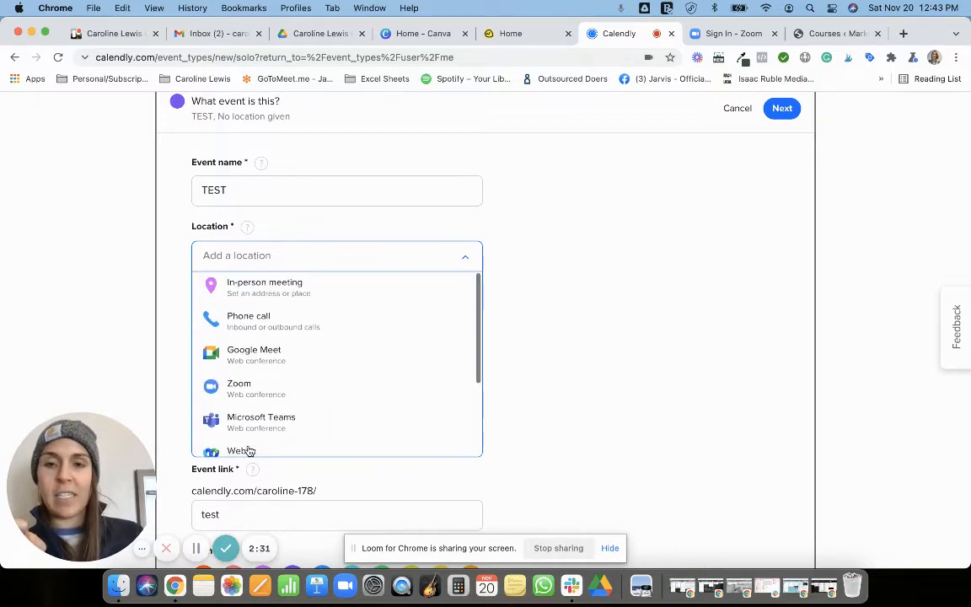
pyautogui.scroll(-5, 252, 449)
pyautogui.scroll(3, 322, 430)
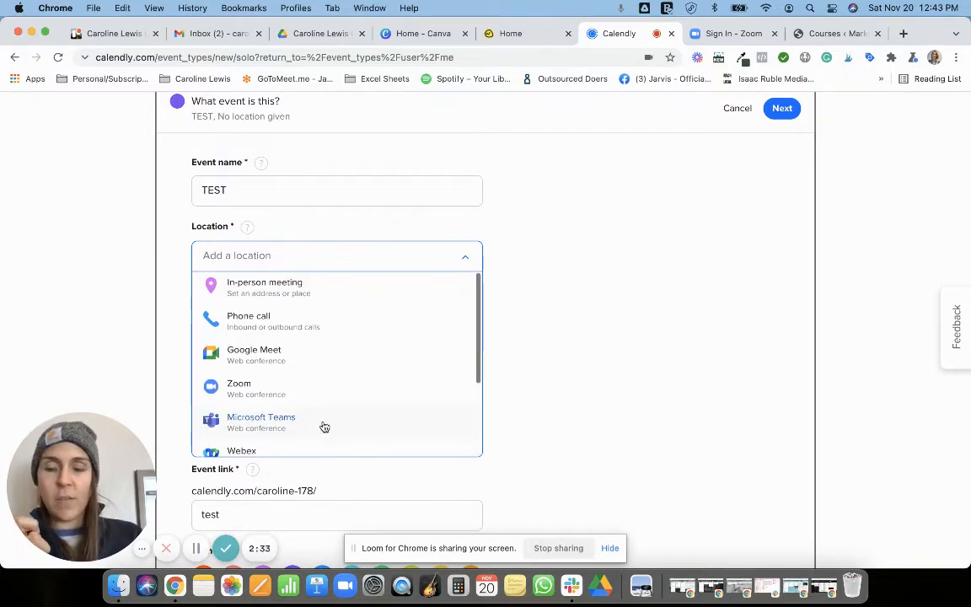
pyautogui.click(246, 388)
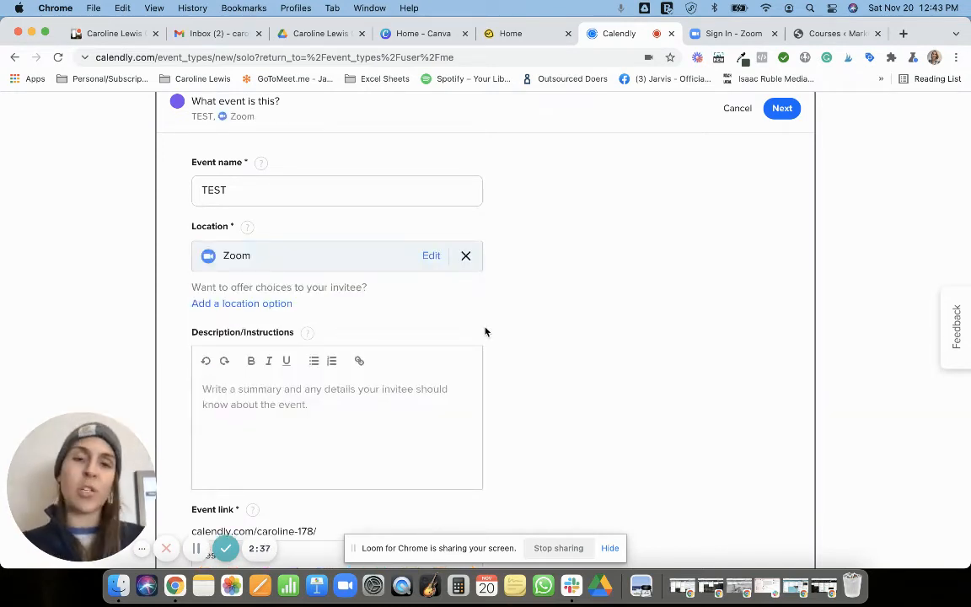
# Remove the Zoom location from the TEST event, review the phone call location options and dismiss them.
pyautogui.click(466, 255)
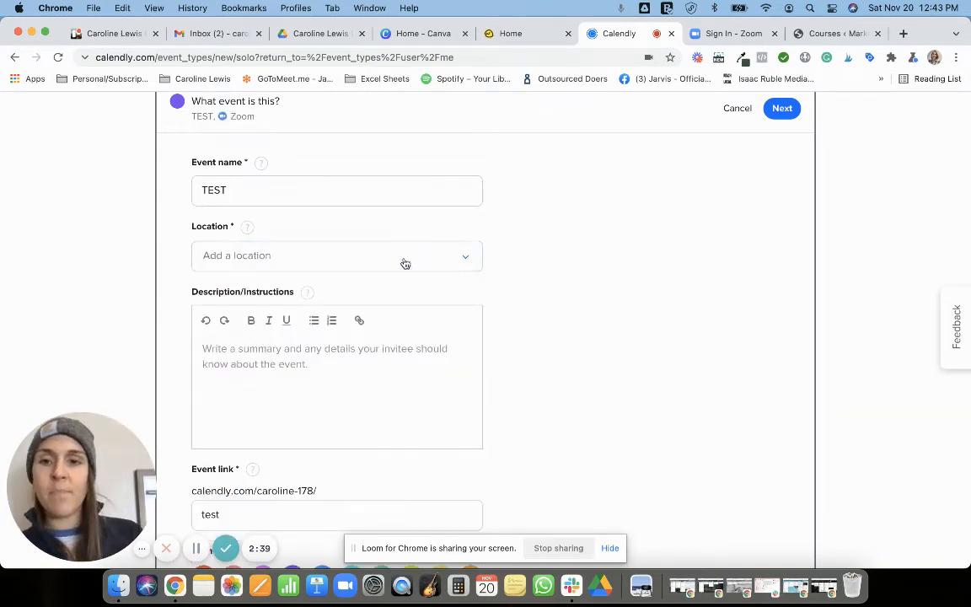
pyautogui.click(275, 257)
pyautogui.click(233, 321)
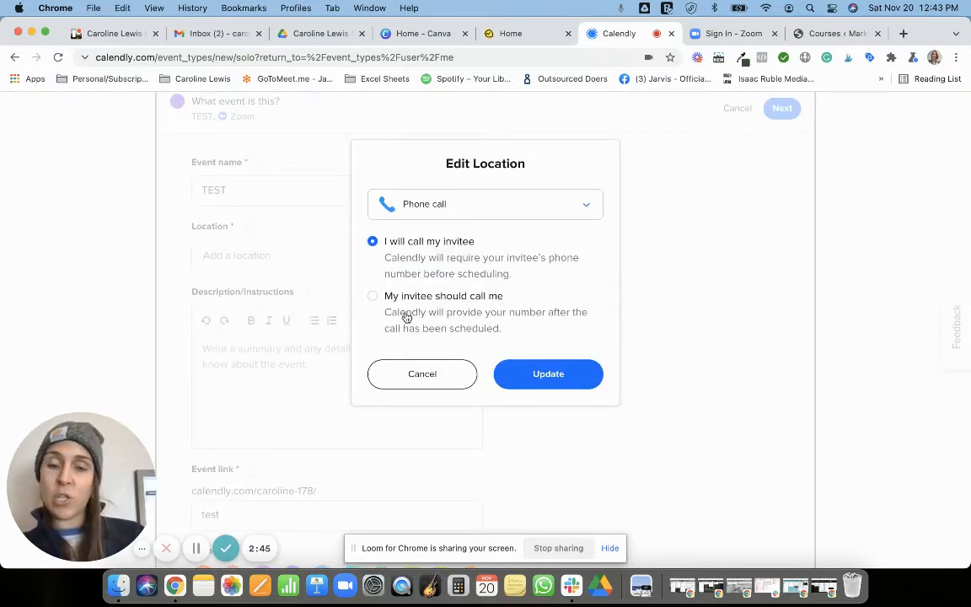
pyautogui.click(415, 375)
# Enter asdasd as the event description and try dsfsdf as the ending of the event link.
pyautogui.scroll(-2, 416, 379)
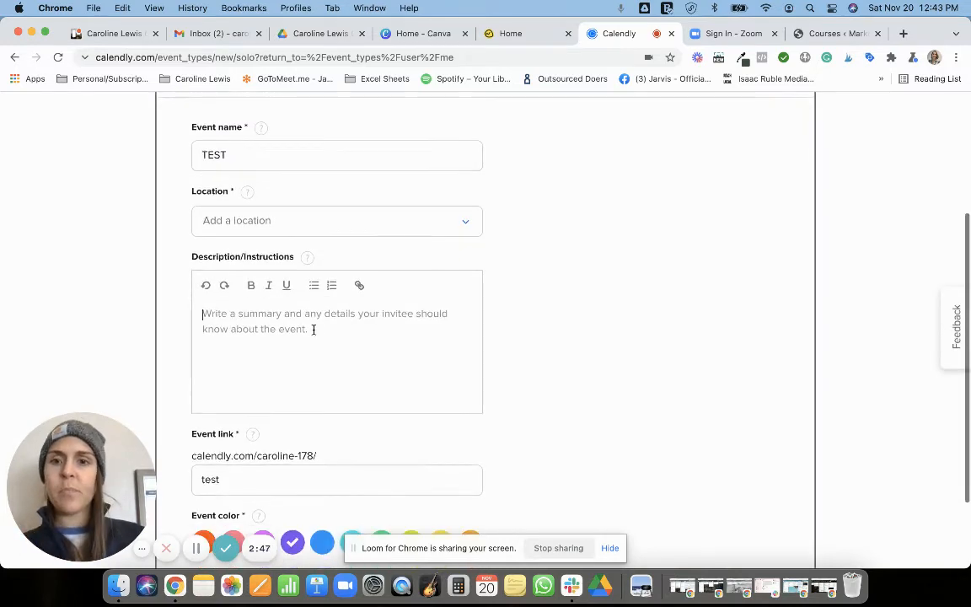
pyautogui.write('asdasd')
pyautogui.scroll(-1, 315, 329)
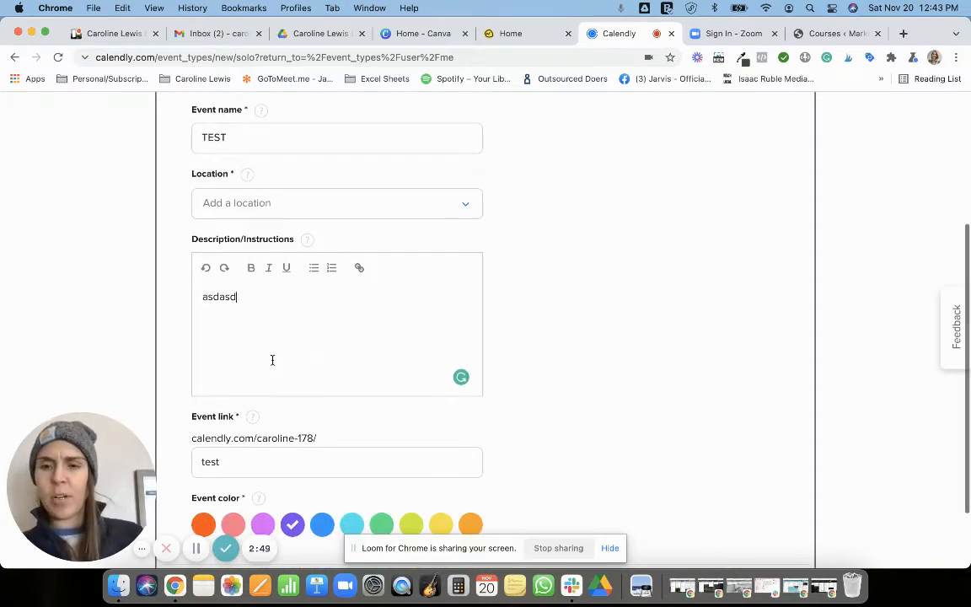
pyautogui.scroll(-3, 272, 359)
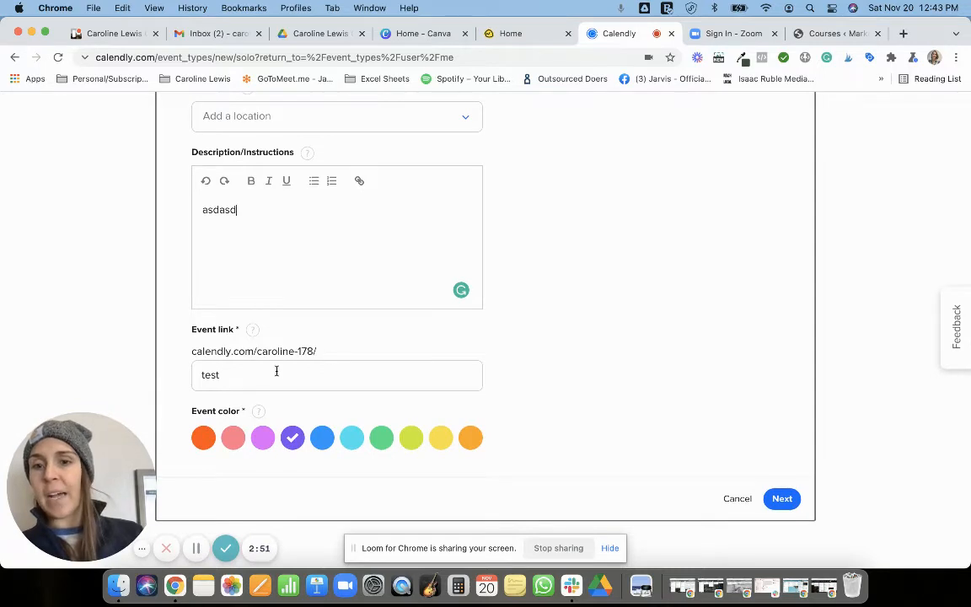
pyautogui.moveTo(276, 371); pyautogui.dragTo(195, 372)
pyautogui.write('dsfsd')
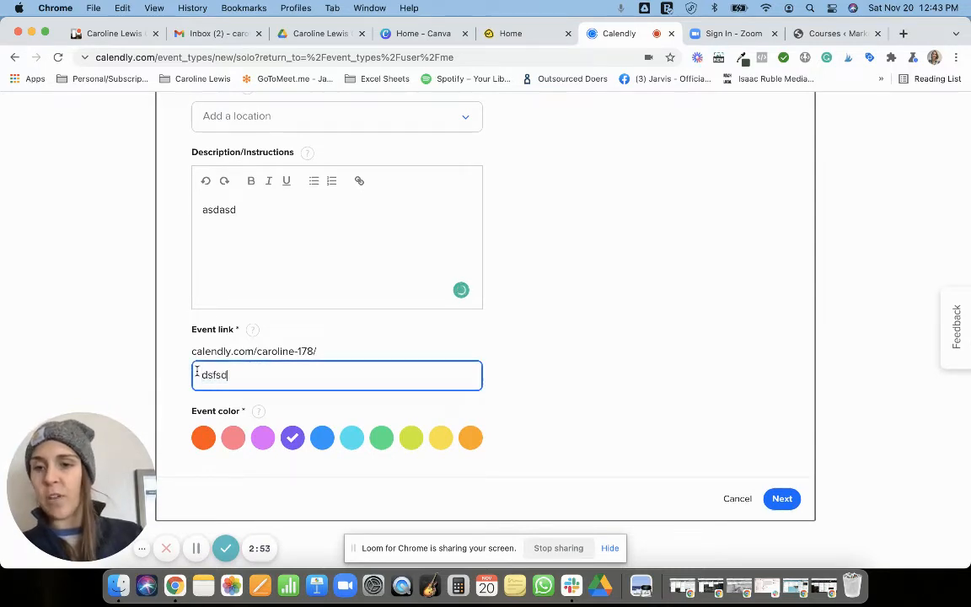
pyautogui.write('f')
# Highlight the base address of the event link and set its ending to test.
pyautogui.moveTo(238, 373); pyautogui.dragTo(196, 372)
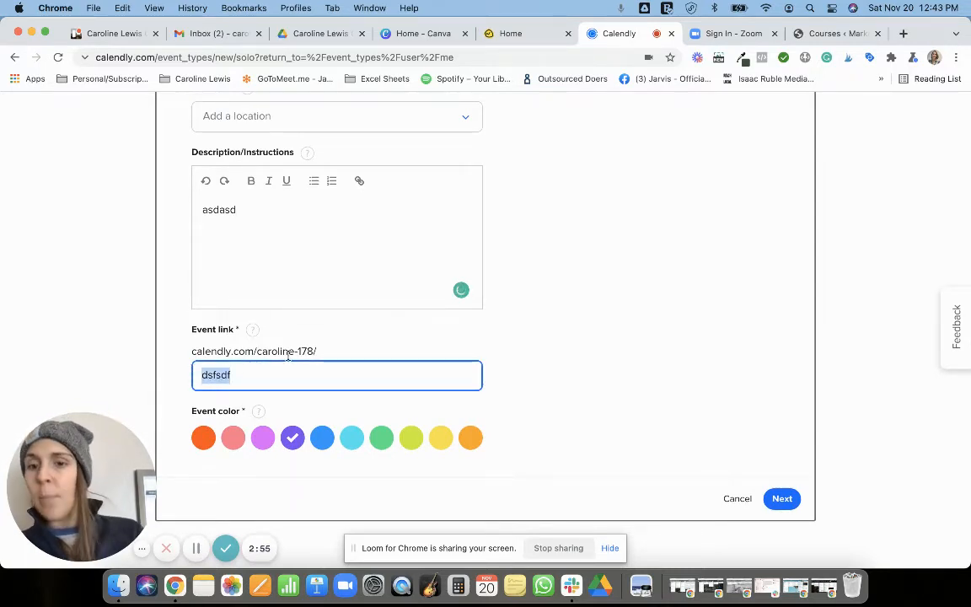
pyautogui.click(194, 351)
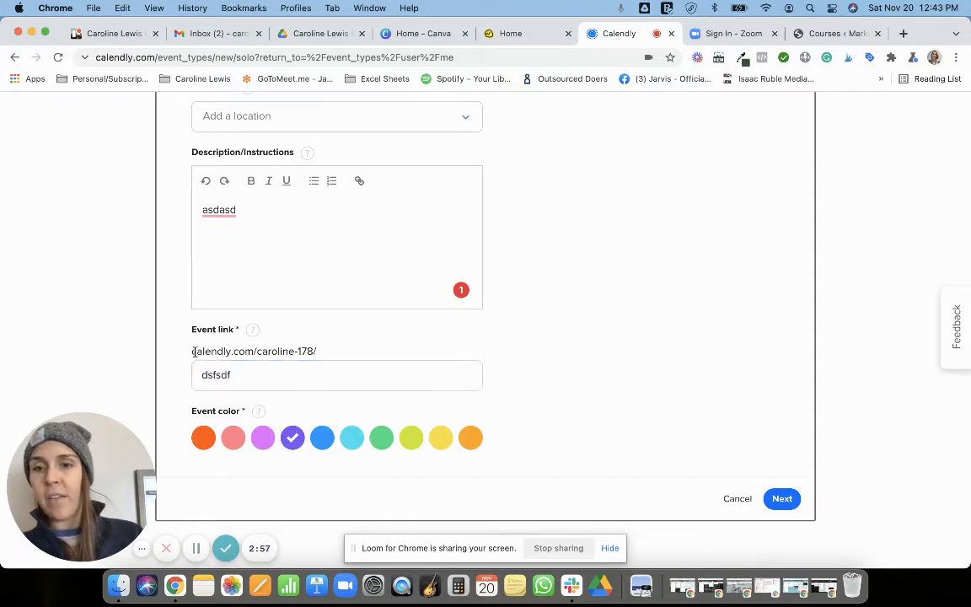
pyautogui.moveTo(194, 351); pyautogui.dragTo(327, 357)
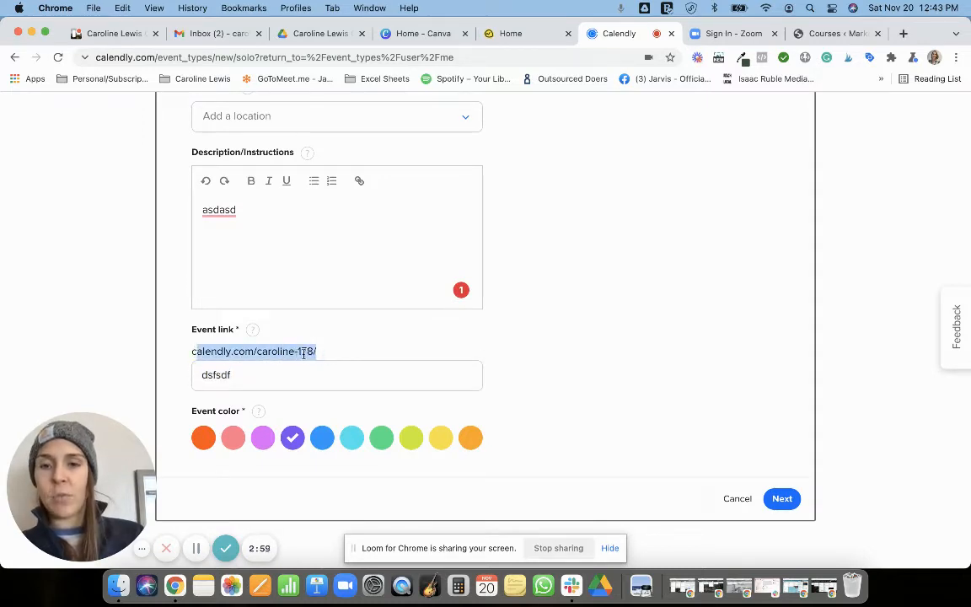
pyautogui.moveTo(197, 377); pyautogui.dragTo(245, 377)
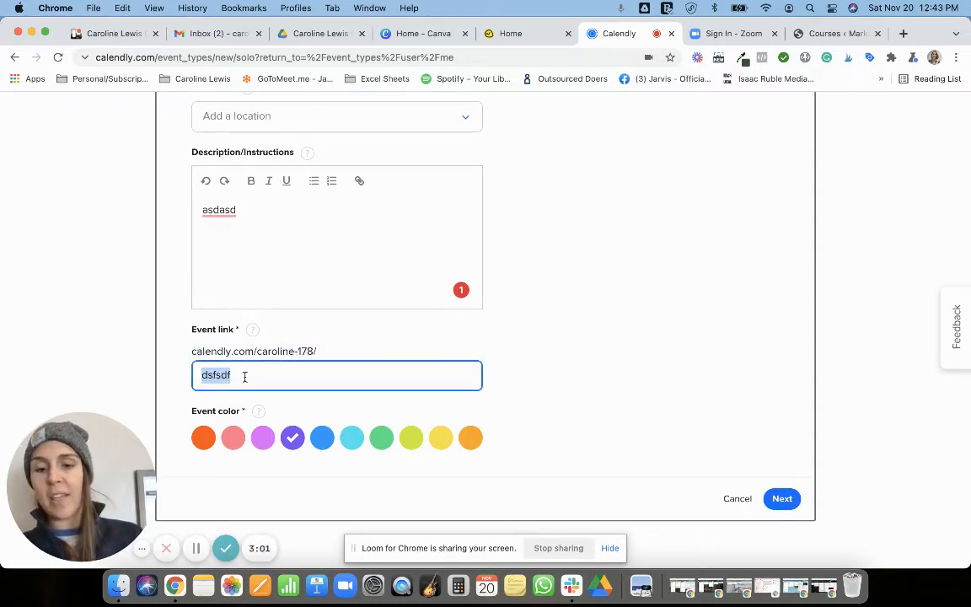
pyautogui.write('test')
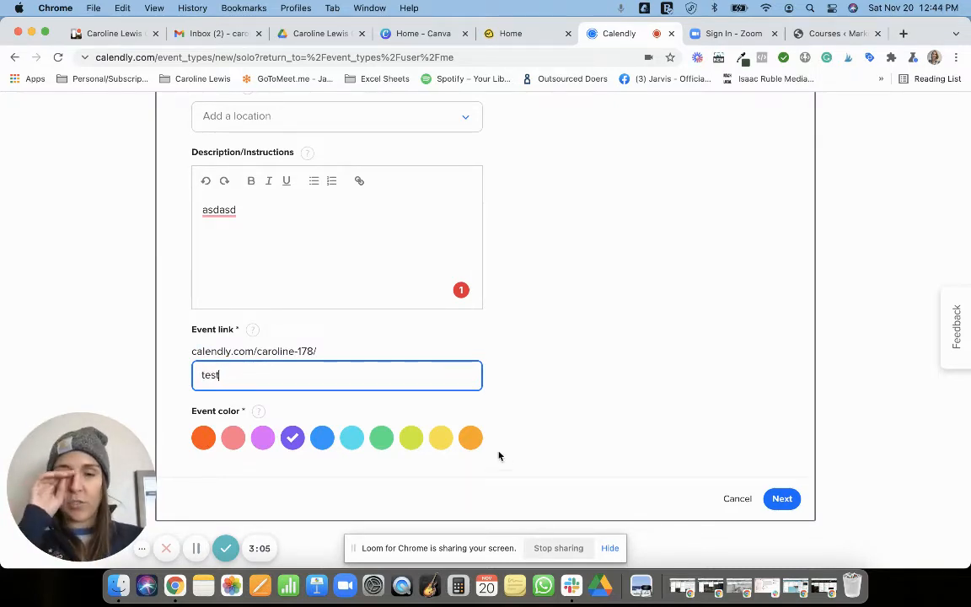
# Read the help note on what the event color is used for and close it.
pyautogui.click(257, 412)
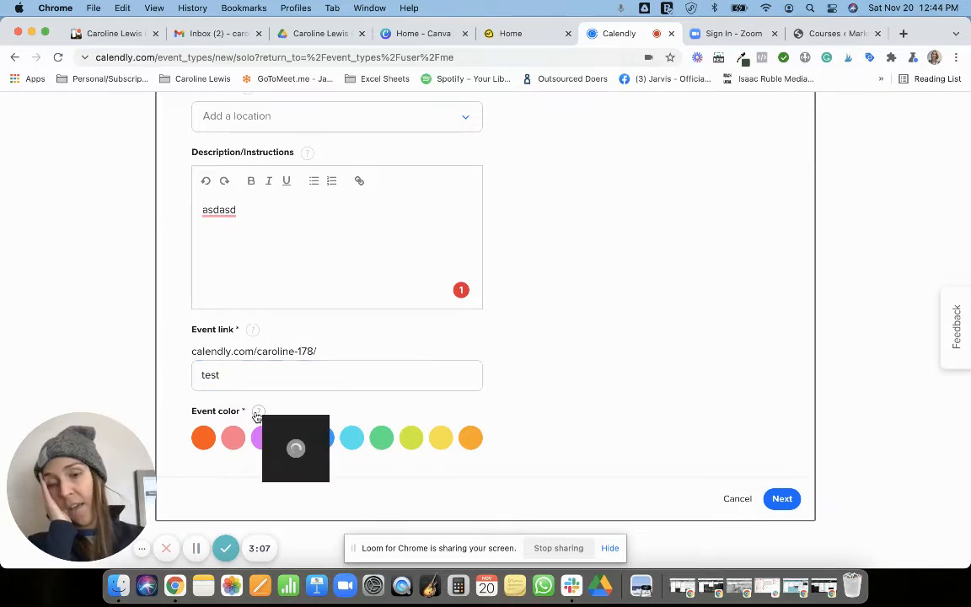
pyautogui.scroll(-1, 278, 413)
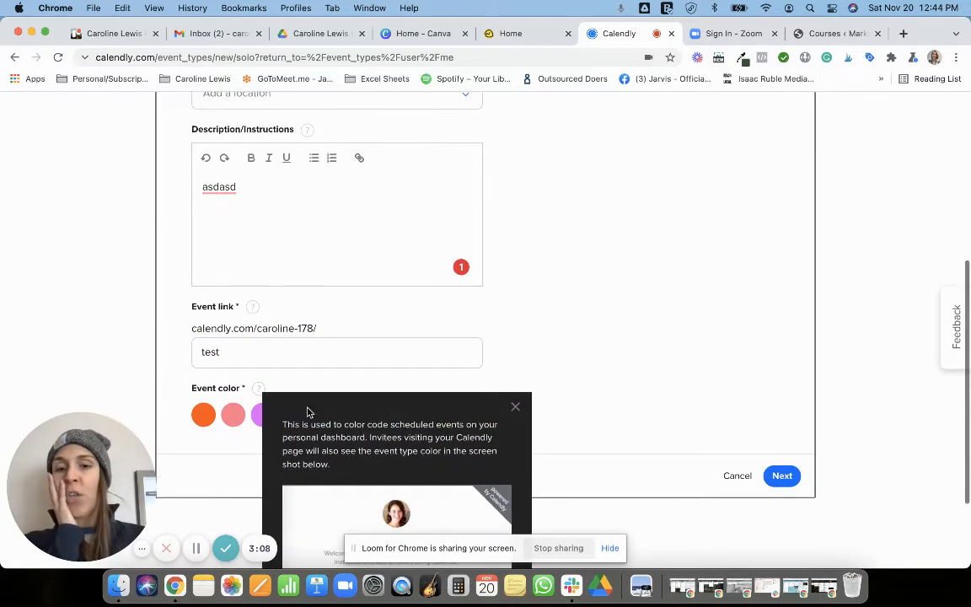
pyautogui.click(518, 406)
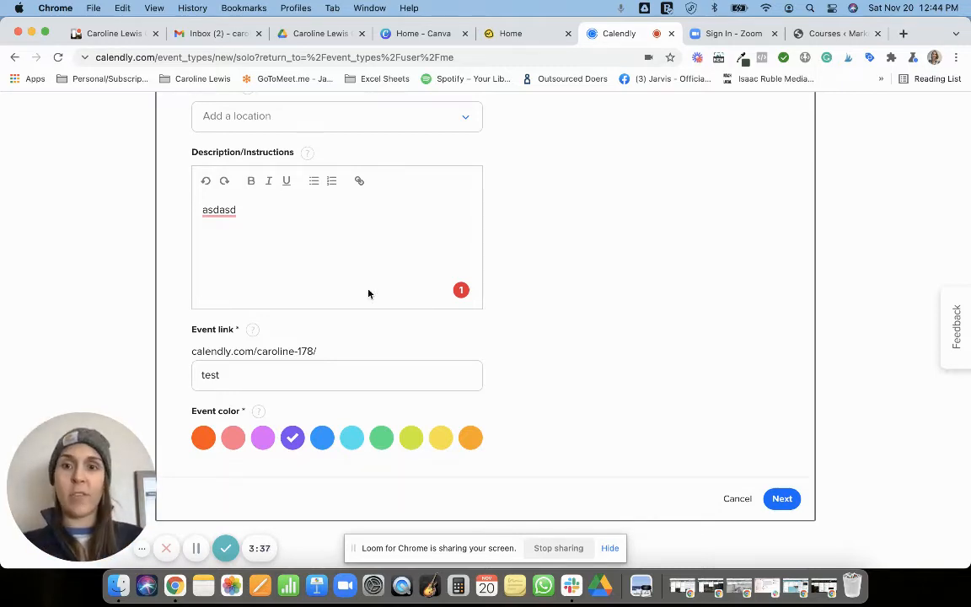
# Replace the event description with test and continue to the booking availability settings.
pyautogui.moveTo(304, 235); pyautogui.dragTo(178, 210)
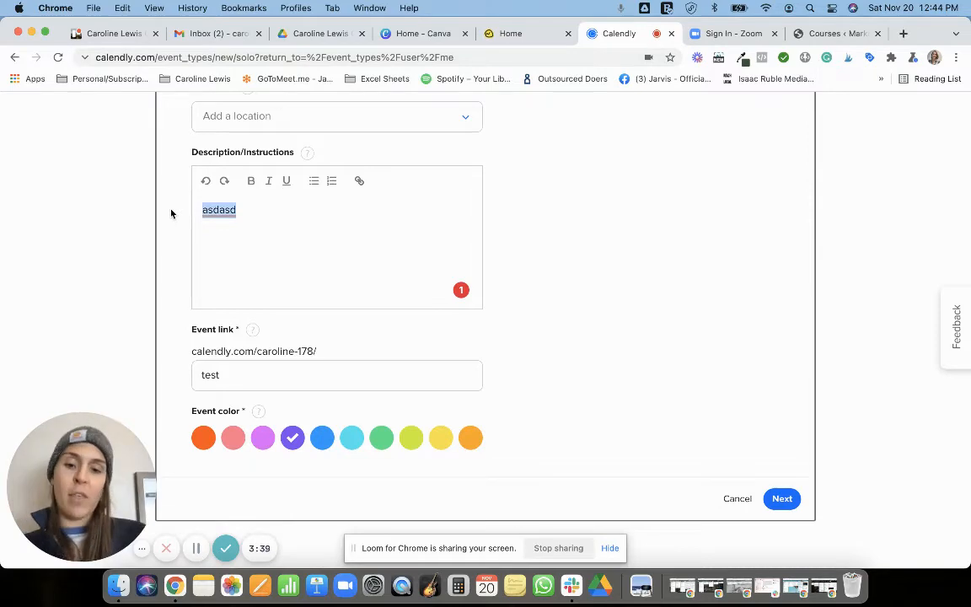
pyautogui.write('test')
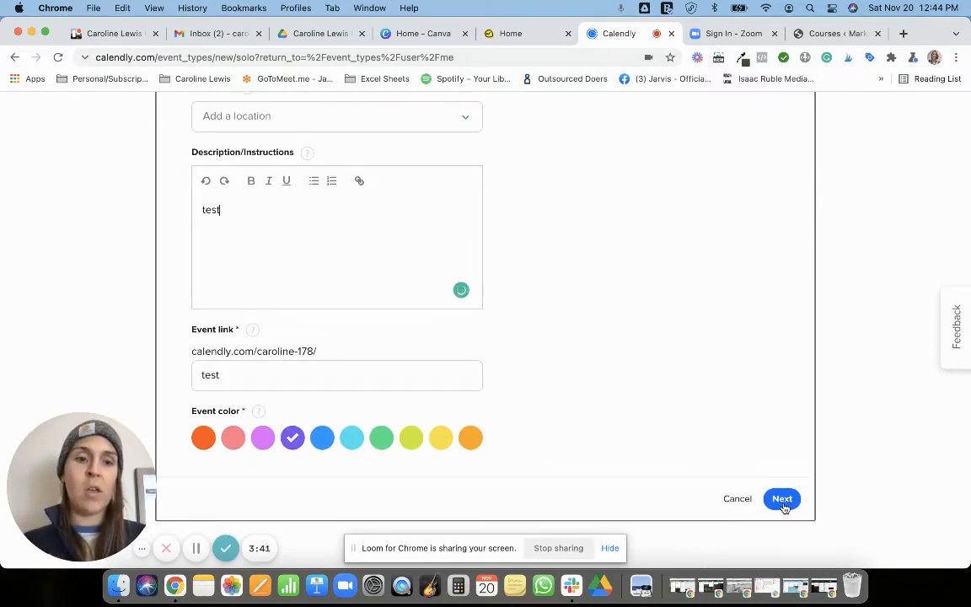
pyautogui.click(782, 499)
# Try a scheduling window of 30 calendar days, and set it to 7 calendar days into the future.
pyautogui.scroll(1, 320, 221)
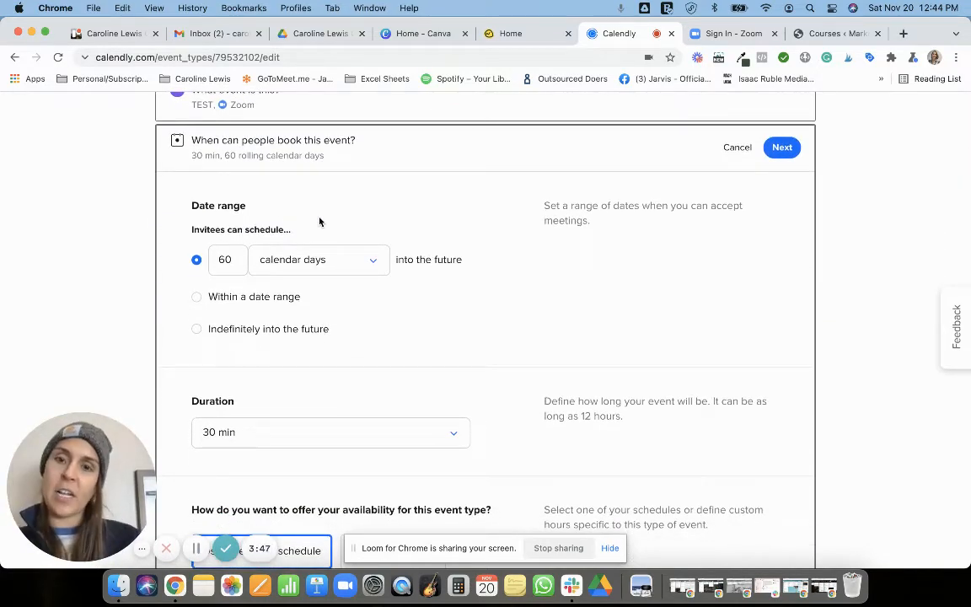
pyautogui.doubleClick(226, 260)
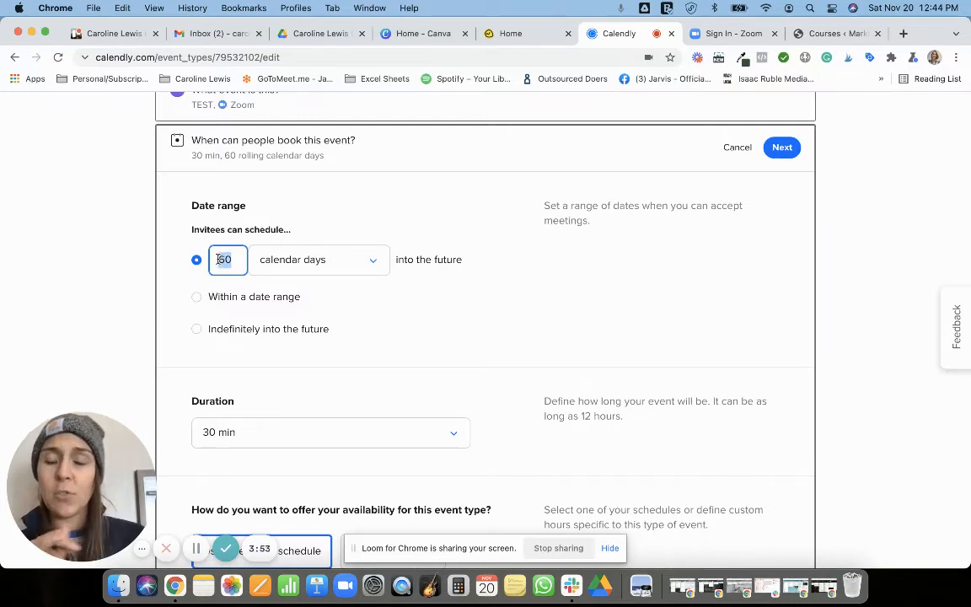
pyautogui.write('30')
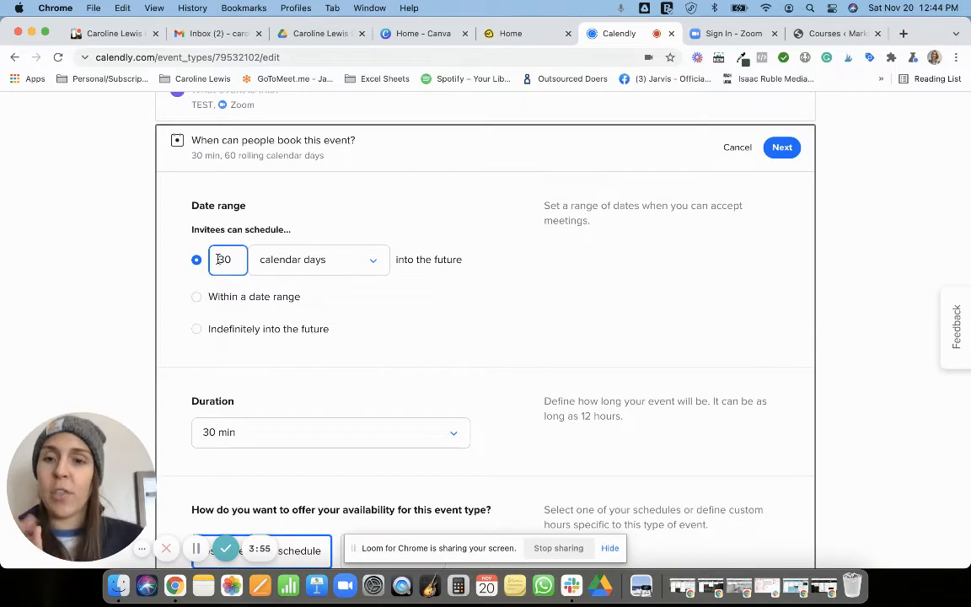
pyautogui.doubleClick(211, 261)
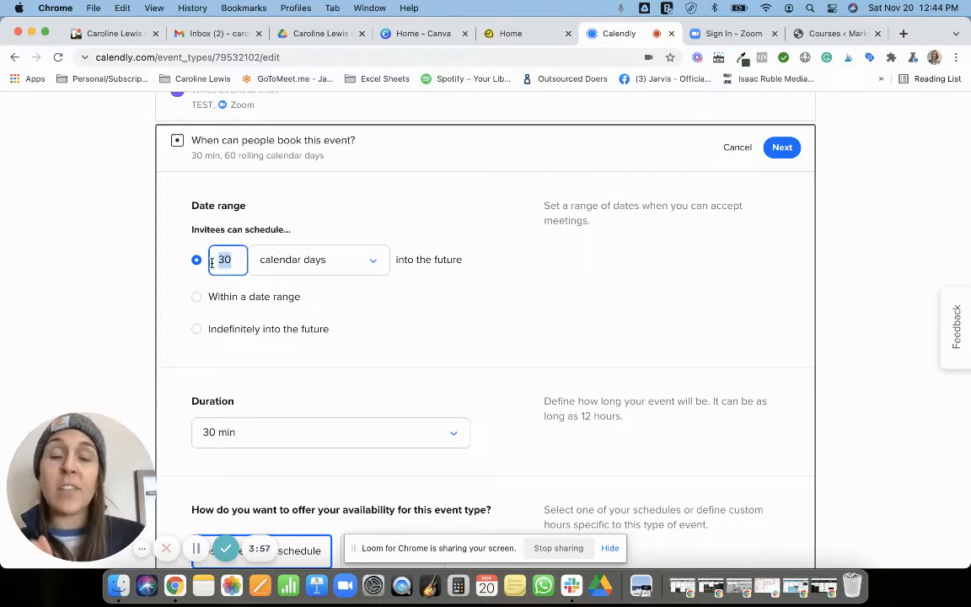
pyautogui.write('7')
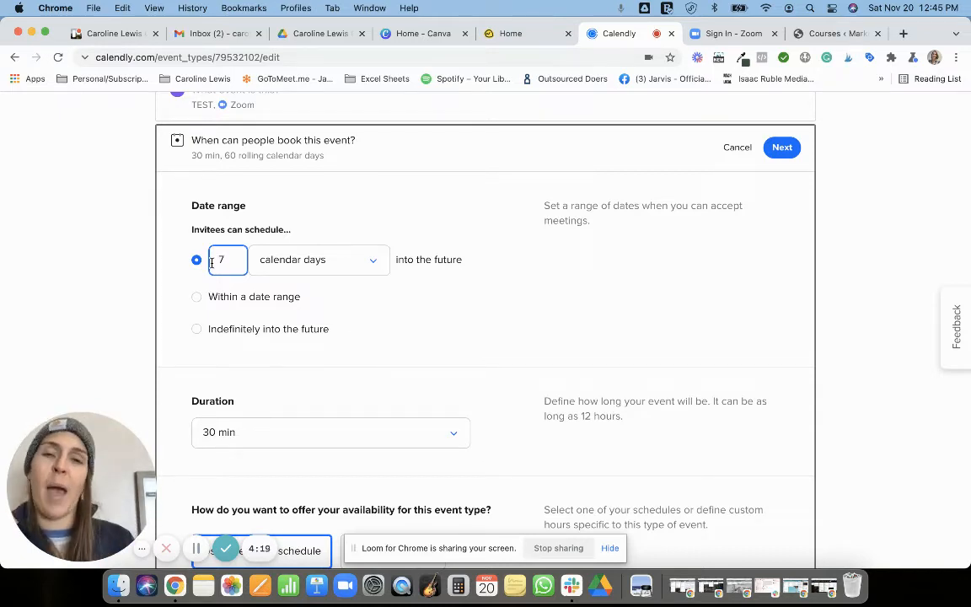
# Try the options for scheduling within a date range and indefinitely, and return to the calendar days option.
pyautogui.scroll(-2, 160, 228)
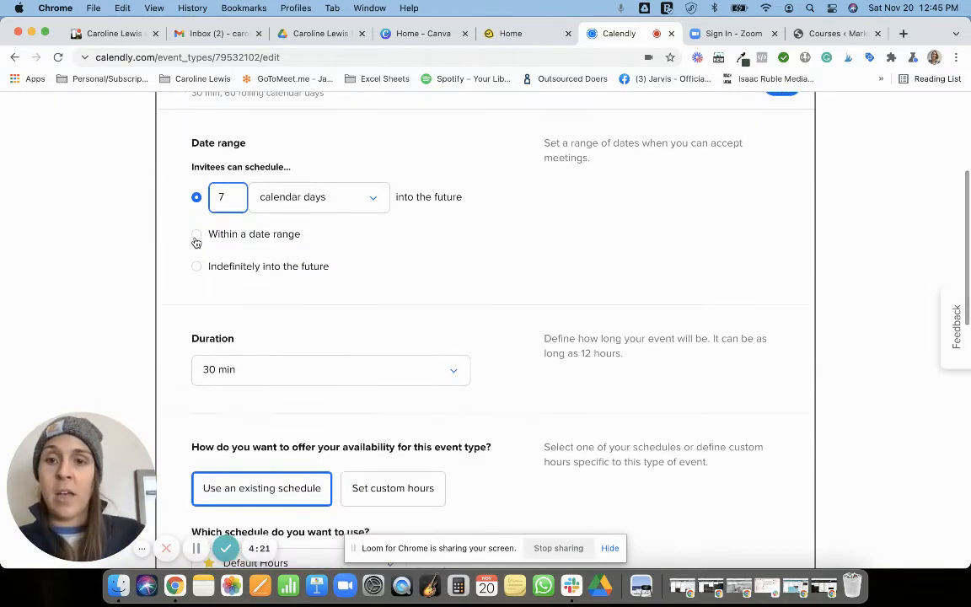
pyautogui.click(197, 242)
pyautogui.click(336, 248)
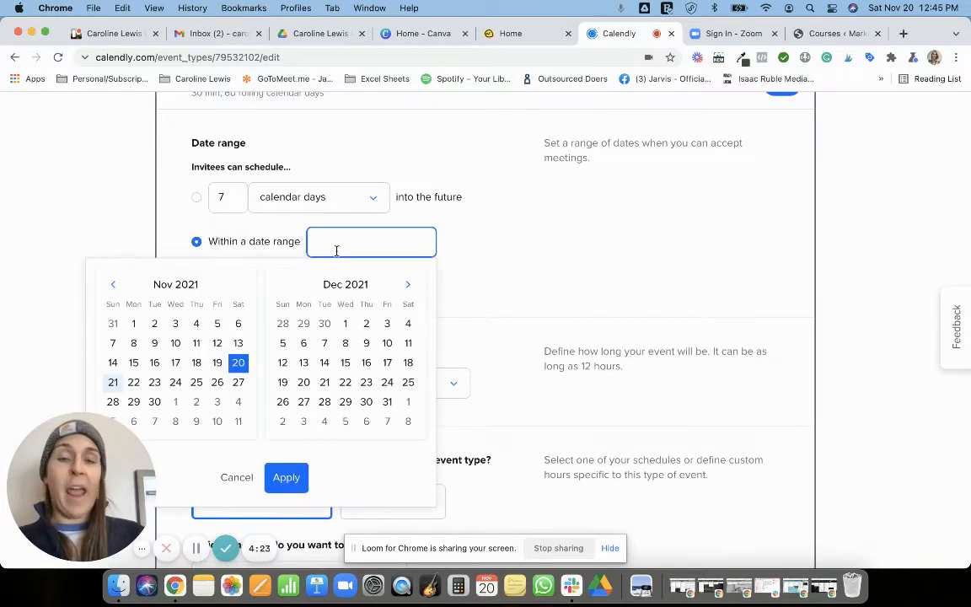
pyautogui.click(483, 250)
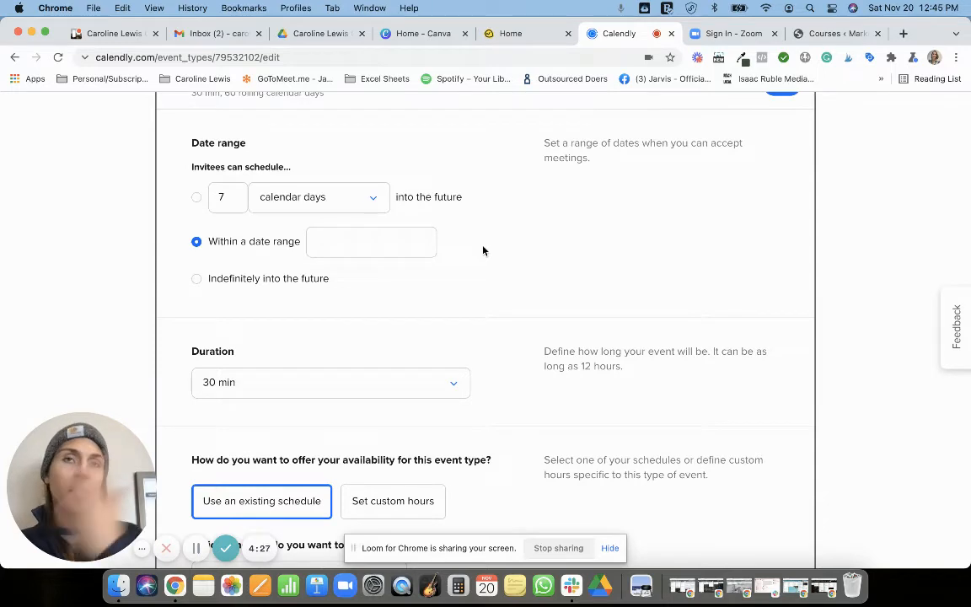
pyautogui.click(337, 247)
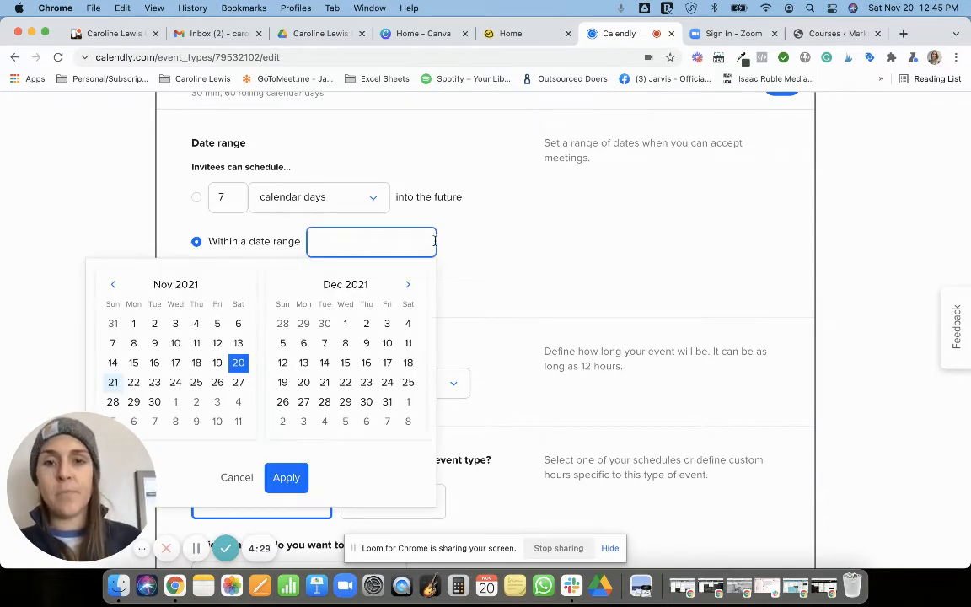
pyautogui.click(402, 224)
pyautogui.click(196, 279)
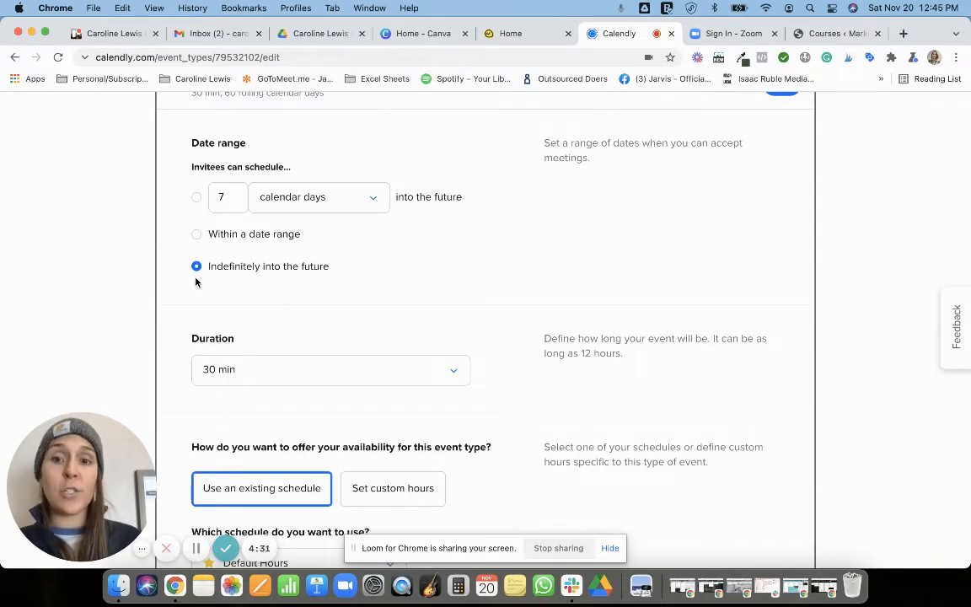
pyautogui.click(196, 197)
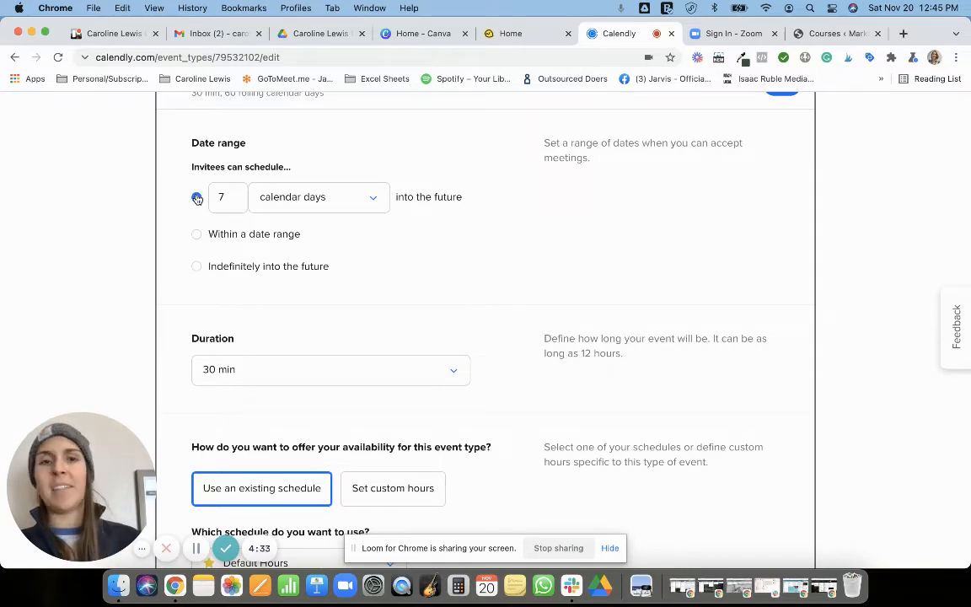
# Review the available event durations and close the choices without picking a new one.
pyautogui.scroll(-4, 197, 198)
pyautogui.click(325, 221)
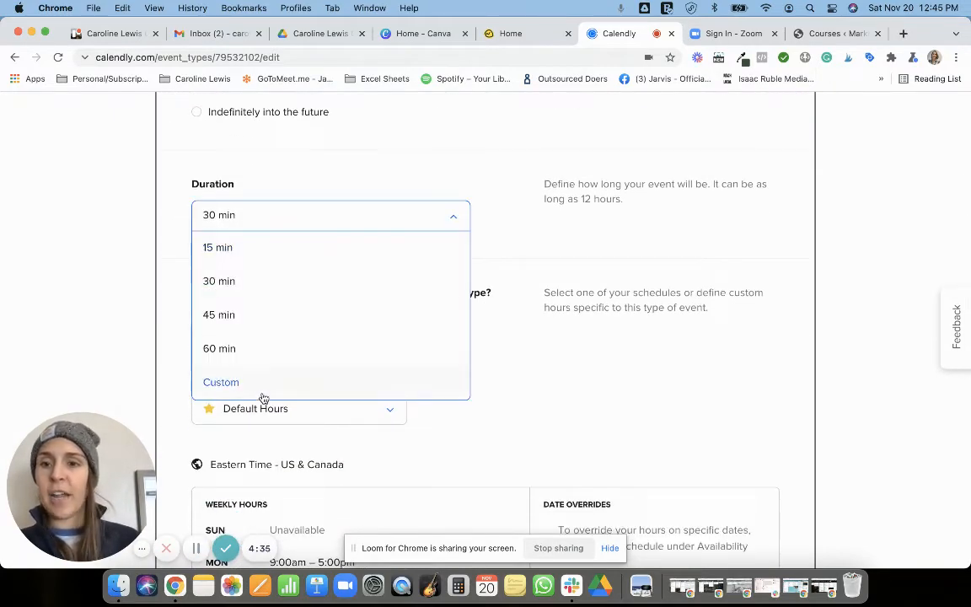
pyautogui.scroll(-1, 249, 311)
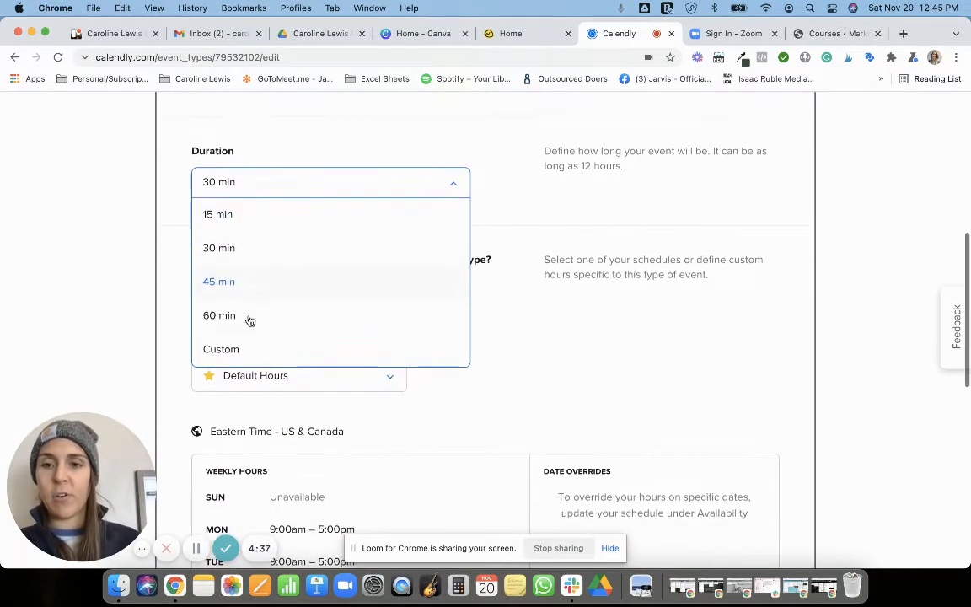
pyautogui.click(521, 159)
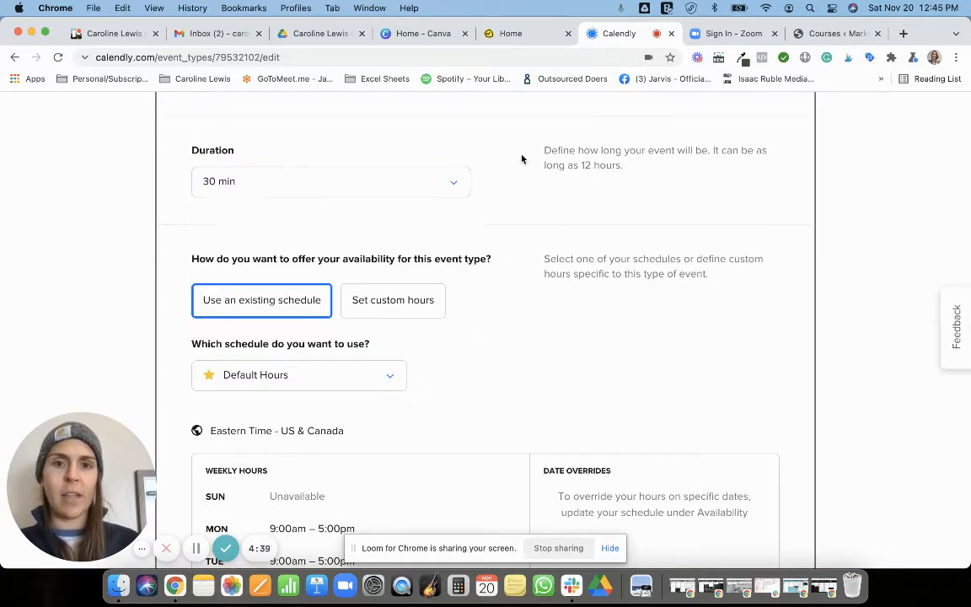
# Try setting custom hours for the event's availability, and switch back to using an existing schedule.
pyautogui.scroll(-2, 466, 197)
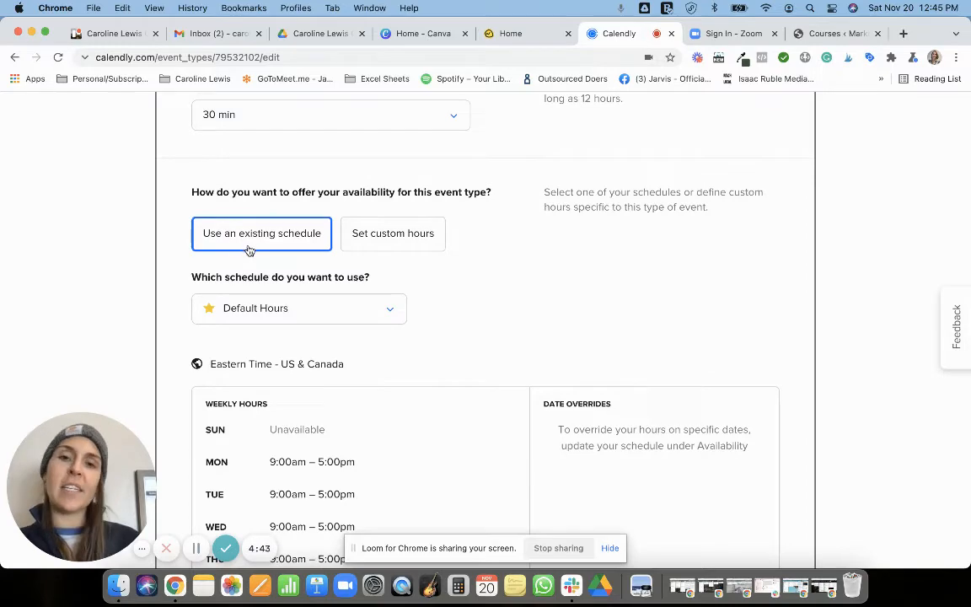
pyautogui.click(402, 235)
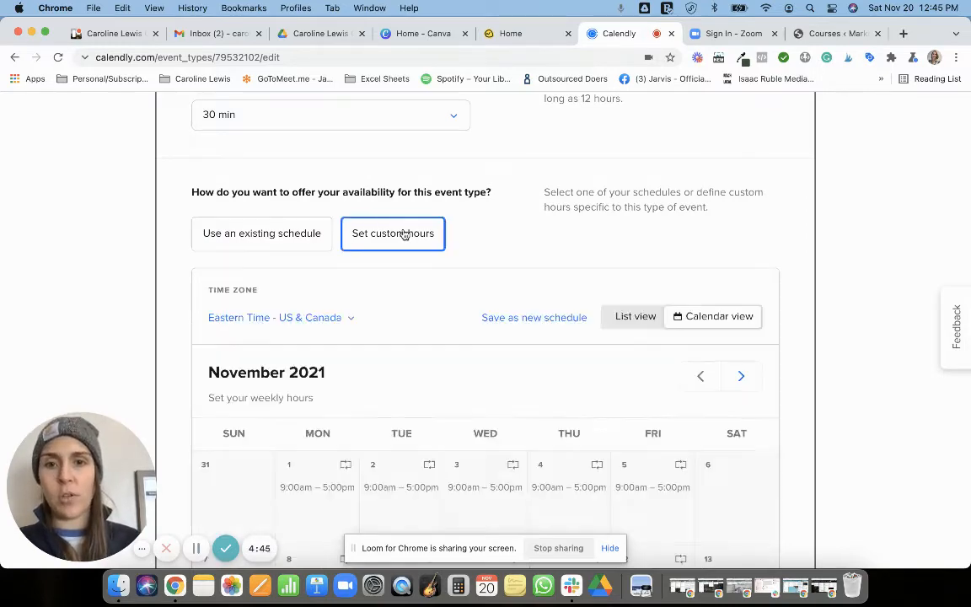
pyautogui.scroll(-3, 403, 234)
pyautogui.scroll(2, 354, 193)
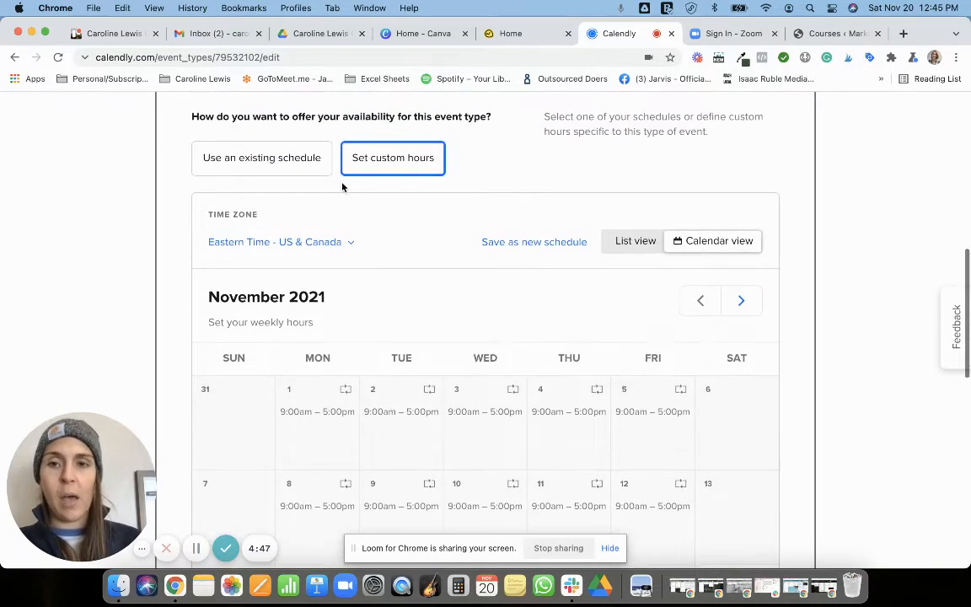
pyautogui.click(293, 163)
pyautogui.scroll(10, 368, 164)
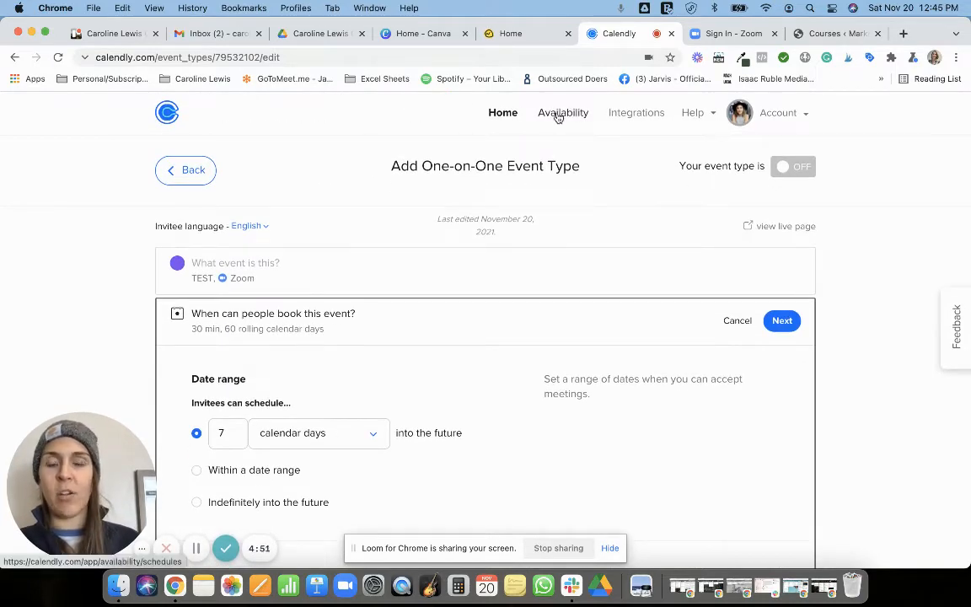
pyautogui.scroll(-8, 368, 167)
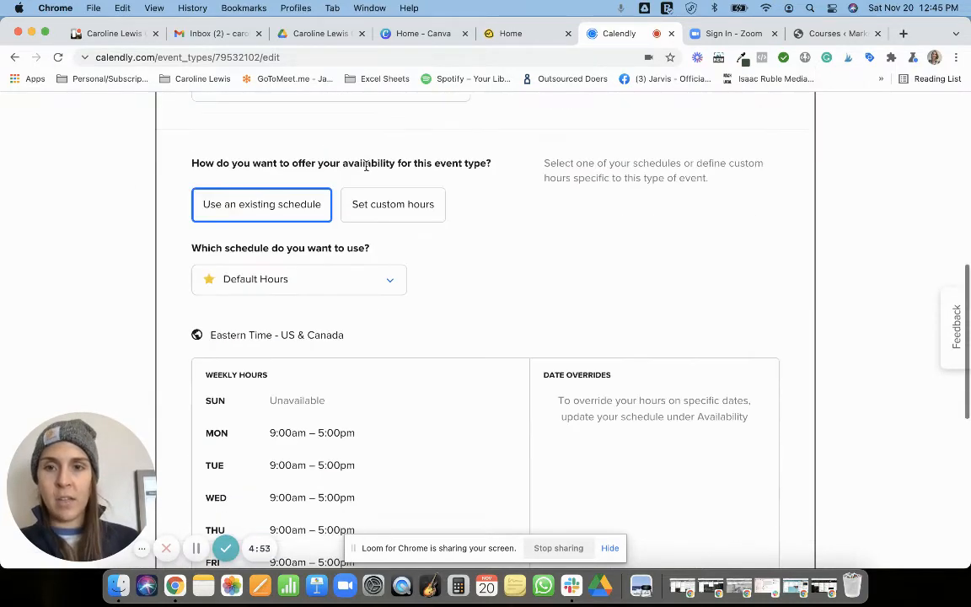
# Switch the event's availability to custom hours and set all Mondays to 8:30am – 4:30pm.
pyautogui.click(379, 123)
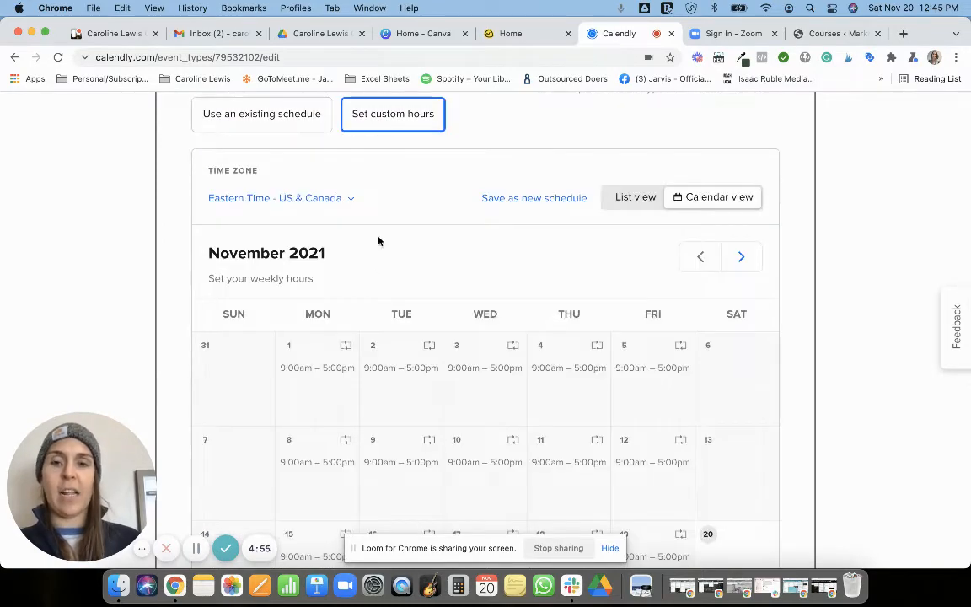
pyautogui.scroll(-3, 378, 240)
pyautogui.scroll(-5, 627, 225)
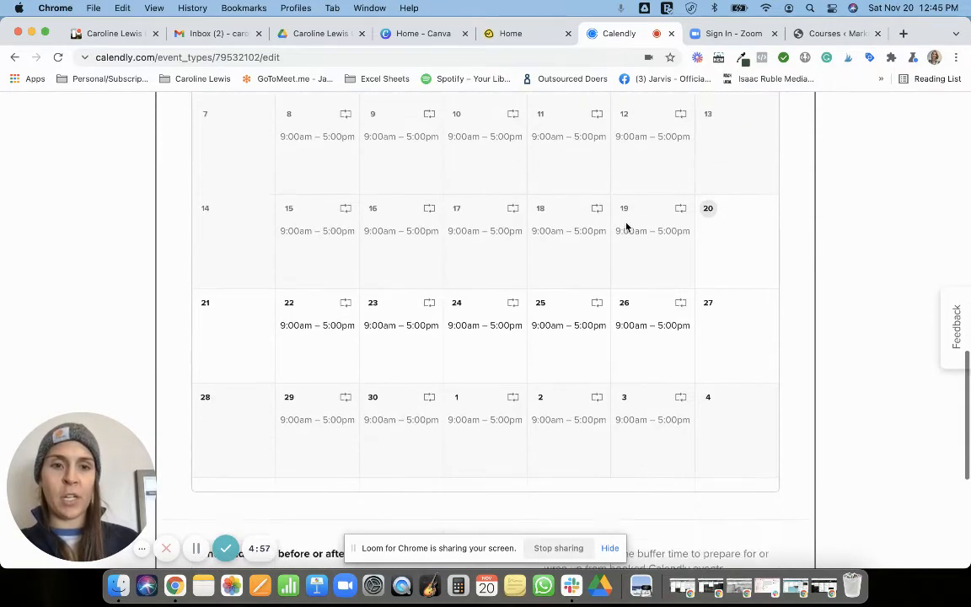
pyautogui.click(315, 312)
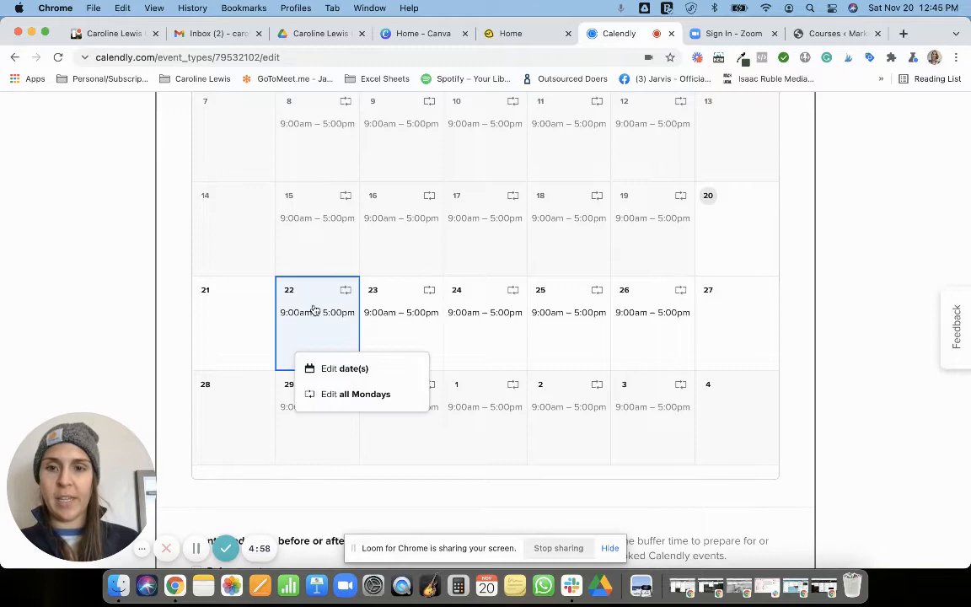
pyautogui.click(332, 396)
pyautogui.click(379, 241)
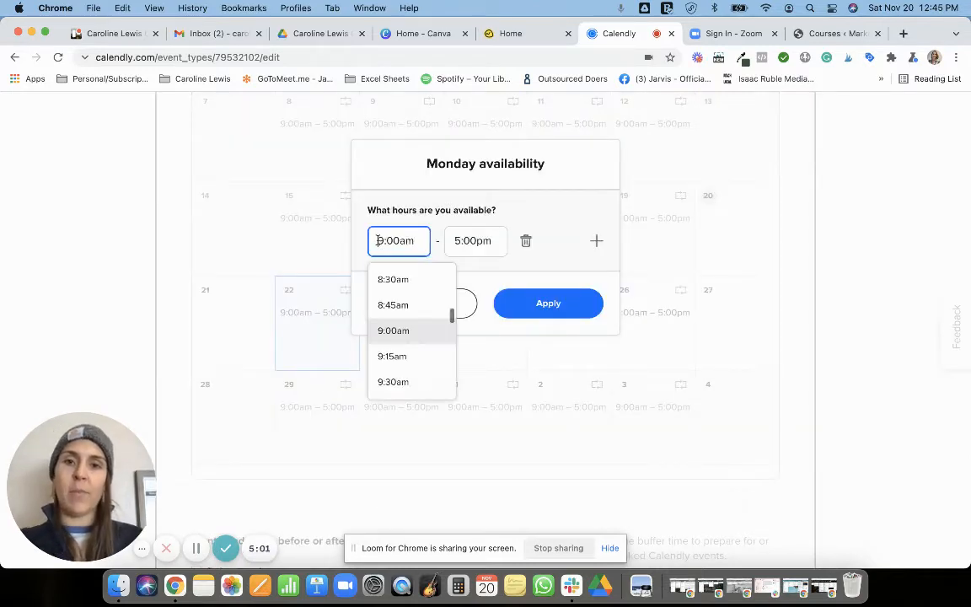
pyautogui.click(393, 279)
pyautogui.click(472, 241)
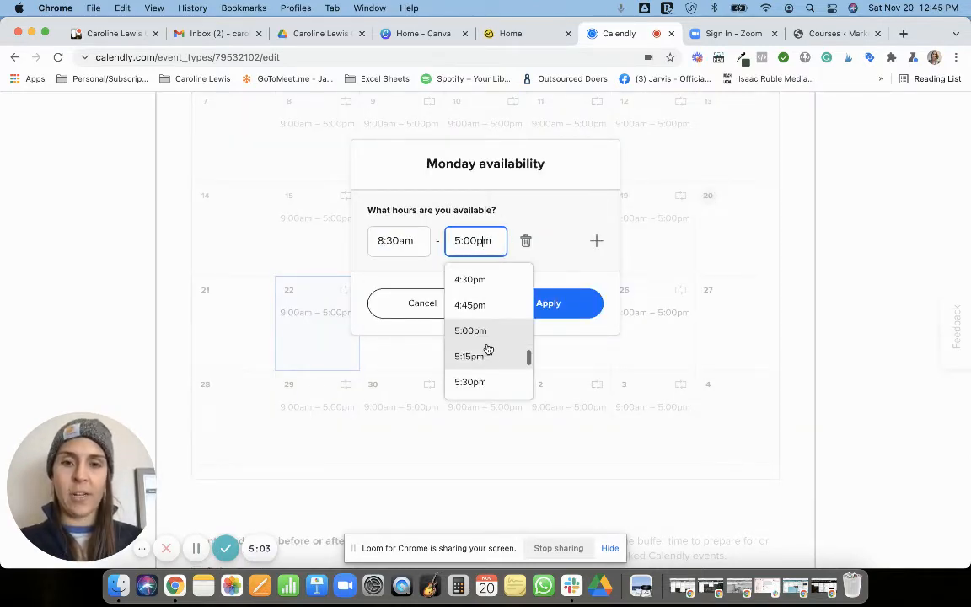
pyautogui.click(475, 279)
pyautogui.click(532, 302)
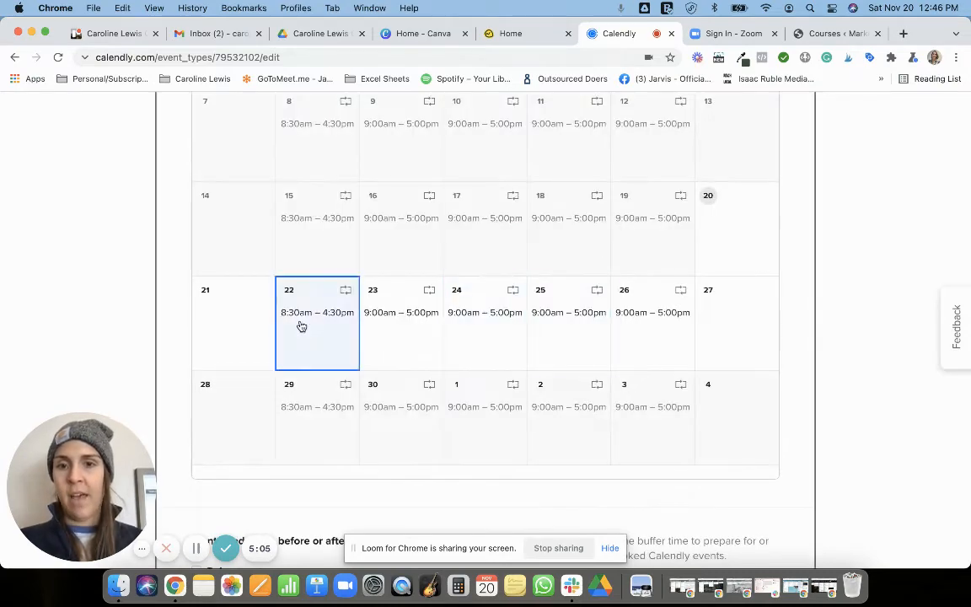
pyautogui.scroll(5, 331, 321)
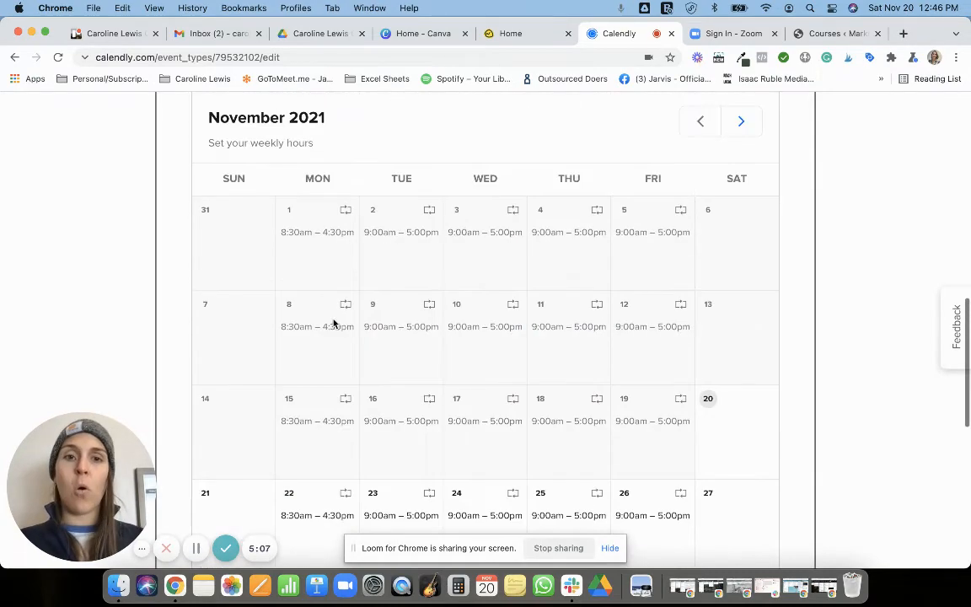
pyautogui.scroll(-3, 529, 379)
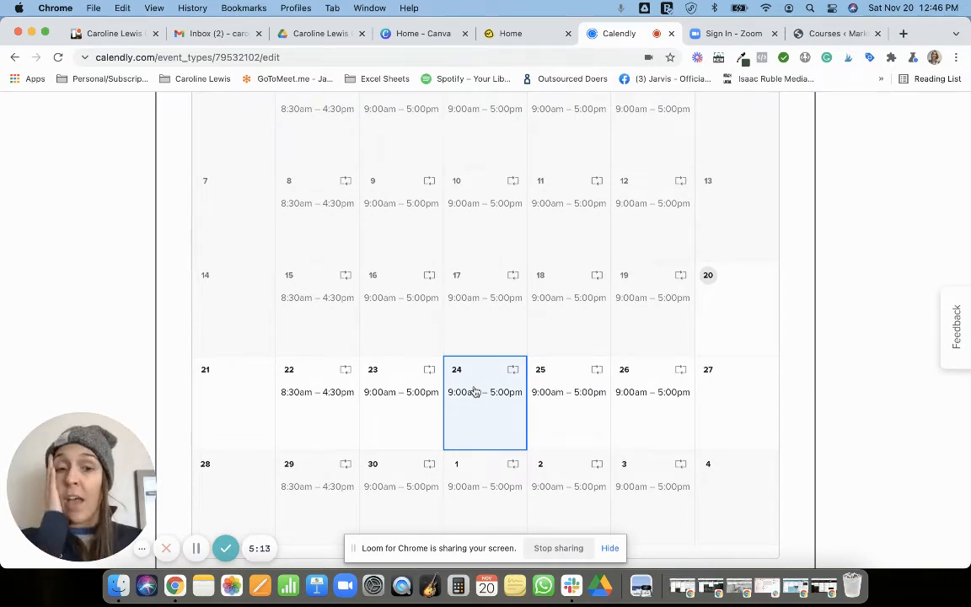
# Add 15 min of buffer time both before and after the event.
pyautogui.scroll(-8, 474, 391)
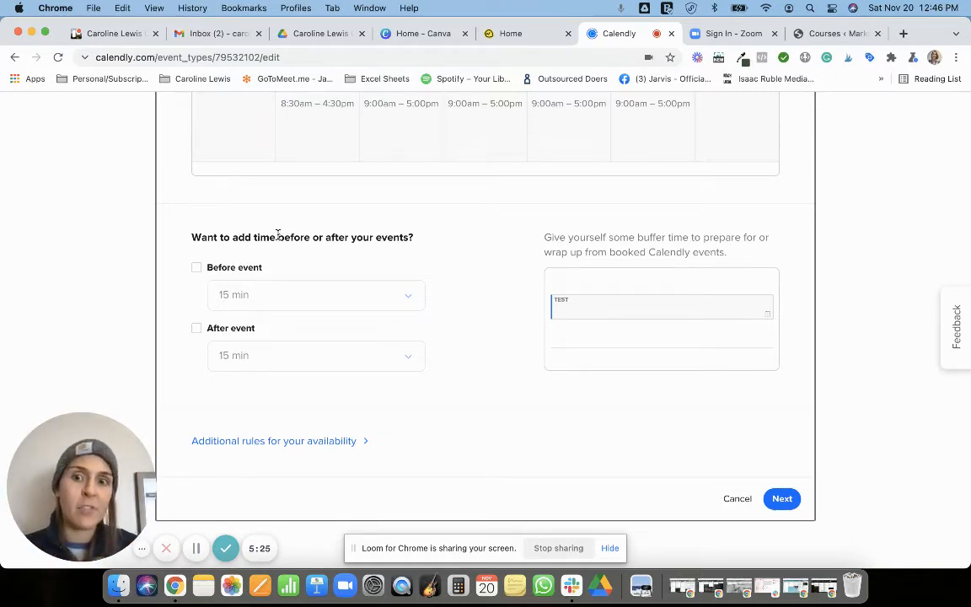
pyautogui.click(199, 270)
pyautogui.click(199, 270)
pyautogui.click(195, 329)
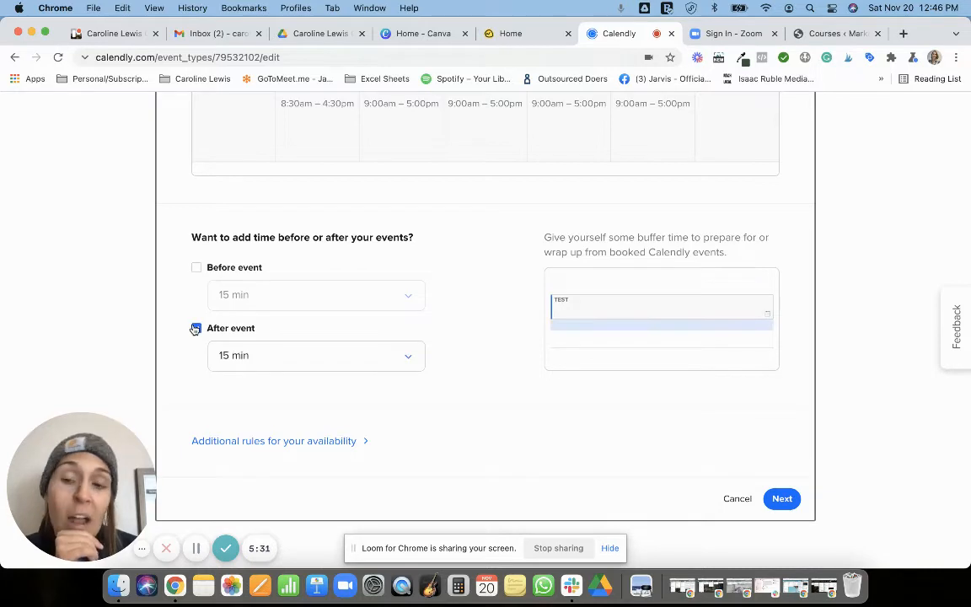
pyautogui.click(196, 268)
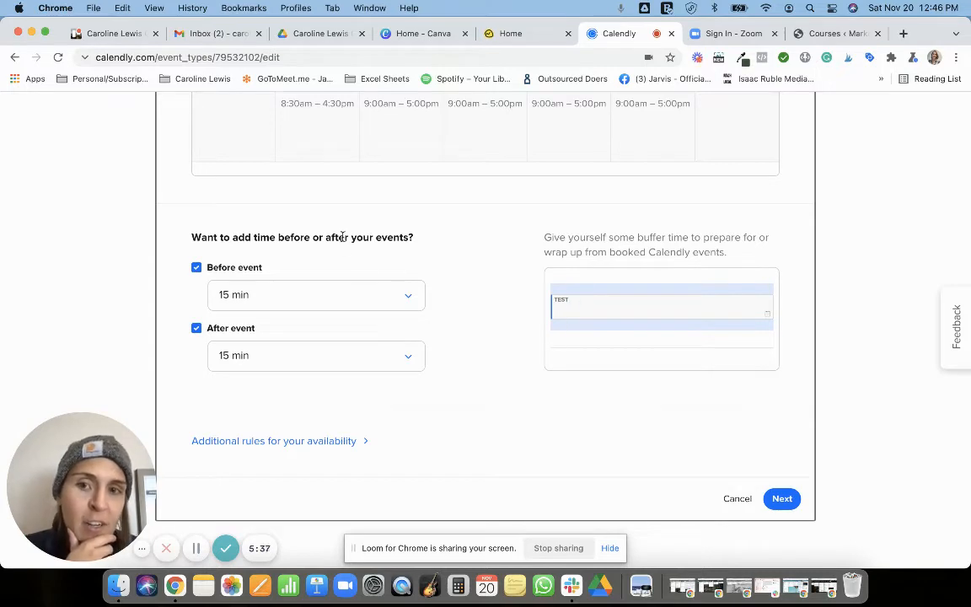
pyautogui.click(197, 268)
pyautogui.click(197, 268)
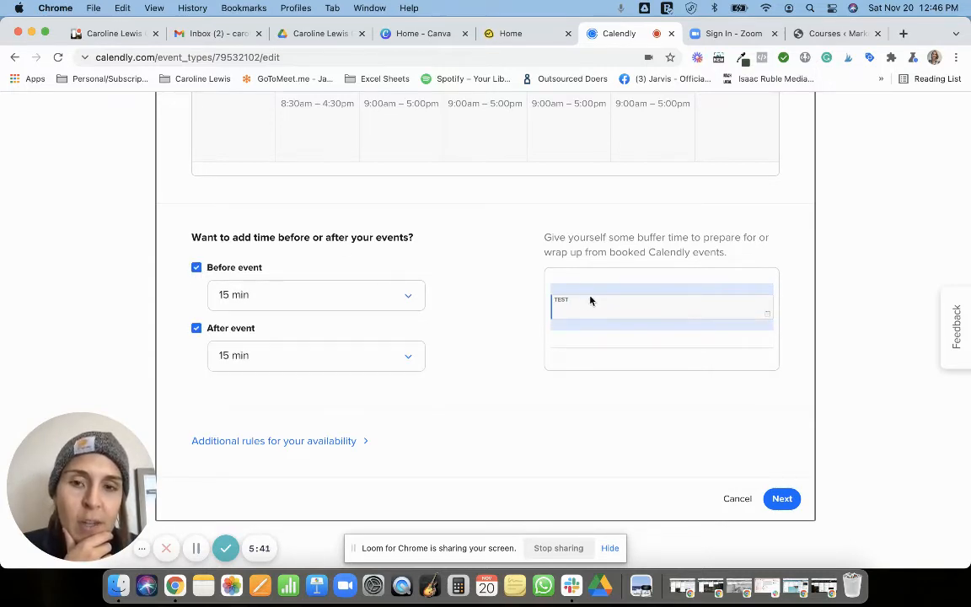
pyautogui.click(258, 355)
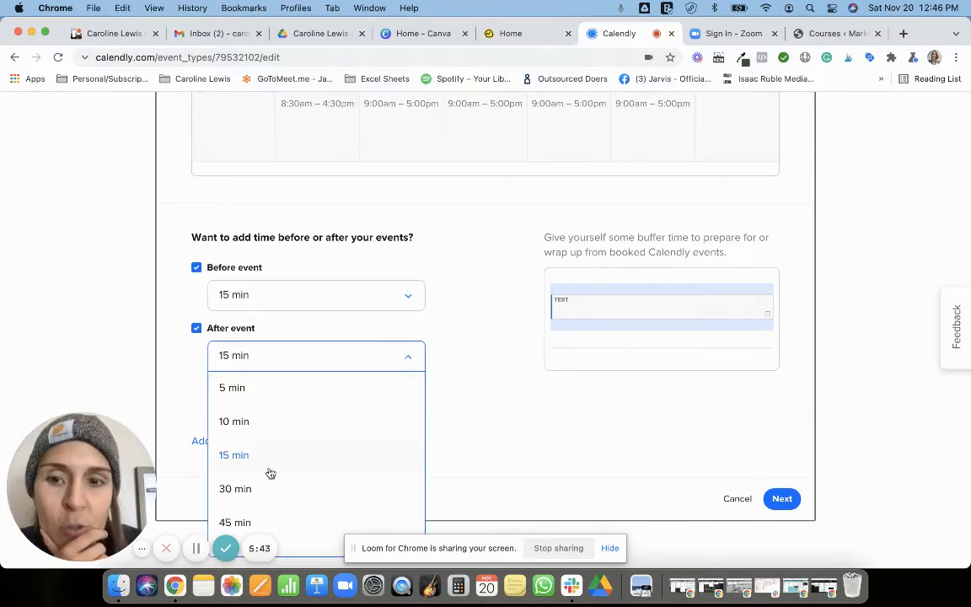
pyautogui.click(305, 364)
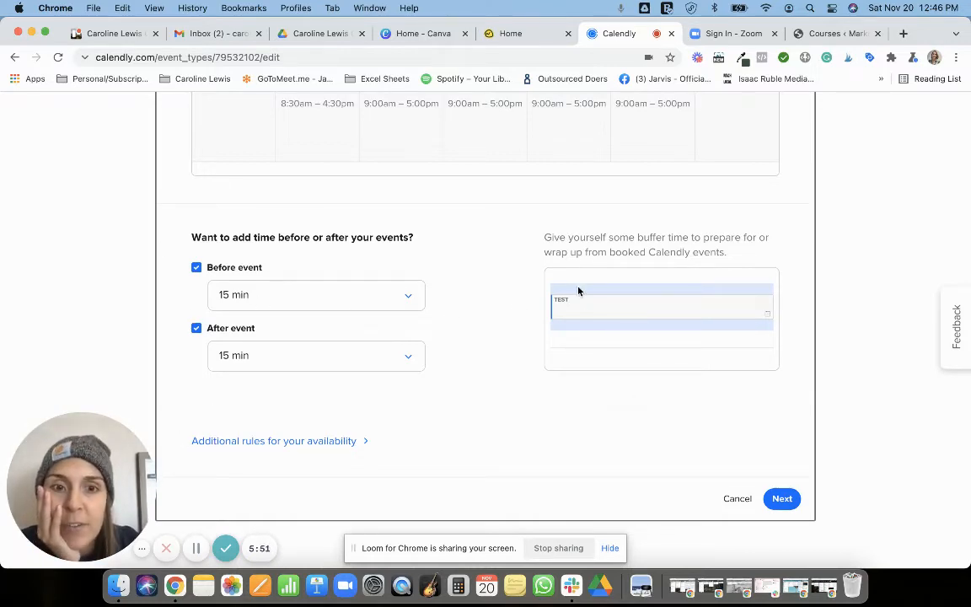
# Expand the additional rules for availability and set the start time increments to 60 min.
pyautogui.click(336, 444)
pyautogui.scroll(-3, 337, 437)
pyautogui.scroll(-3, 265, 273)
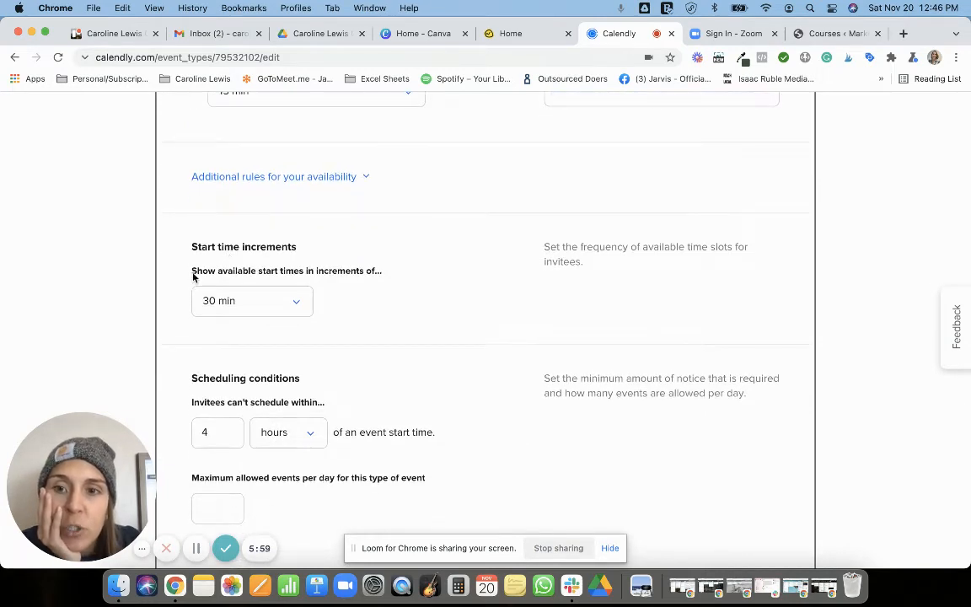
pyautogui.moveTo(193, 275); pyautogui.dragTo(383, 277)
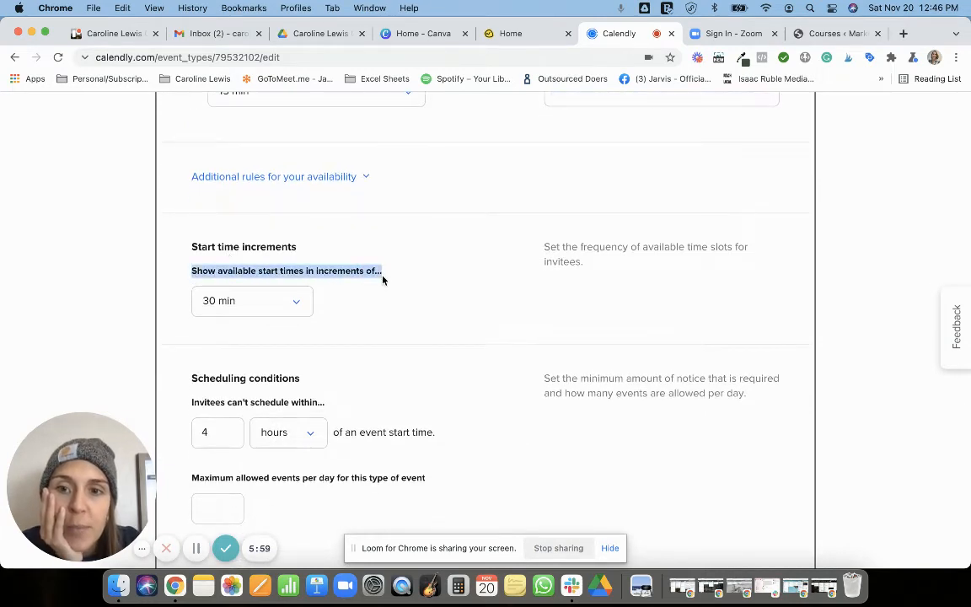
pyautogui.click(304, 307)
pyautogui.scroll(-2, 263, 362)
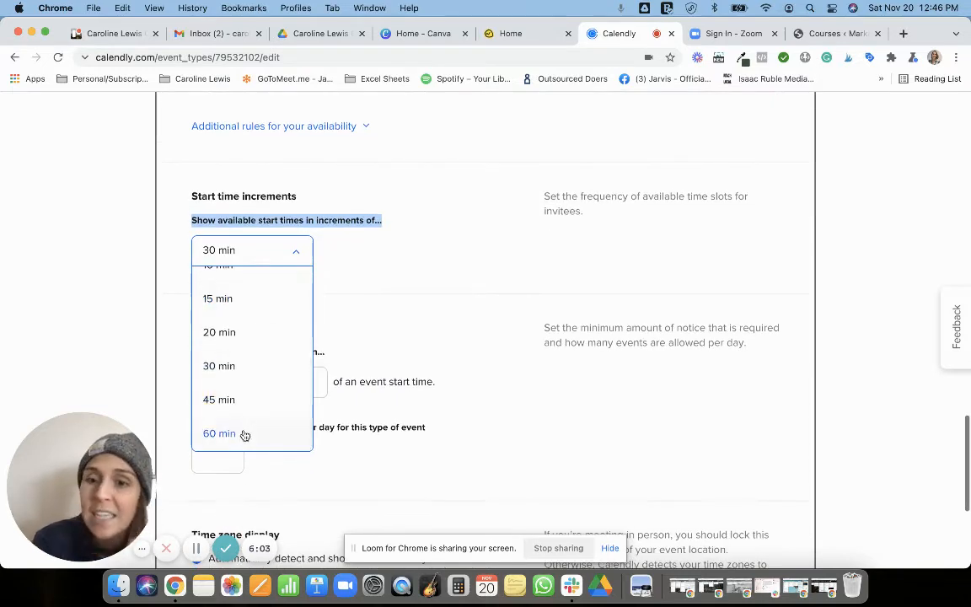
pyautogui.click(242, 433)
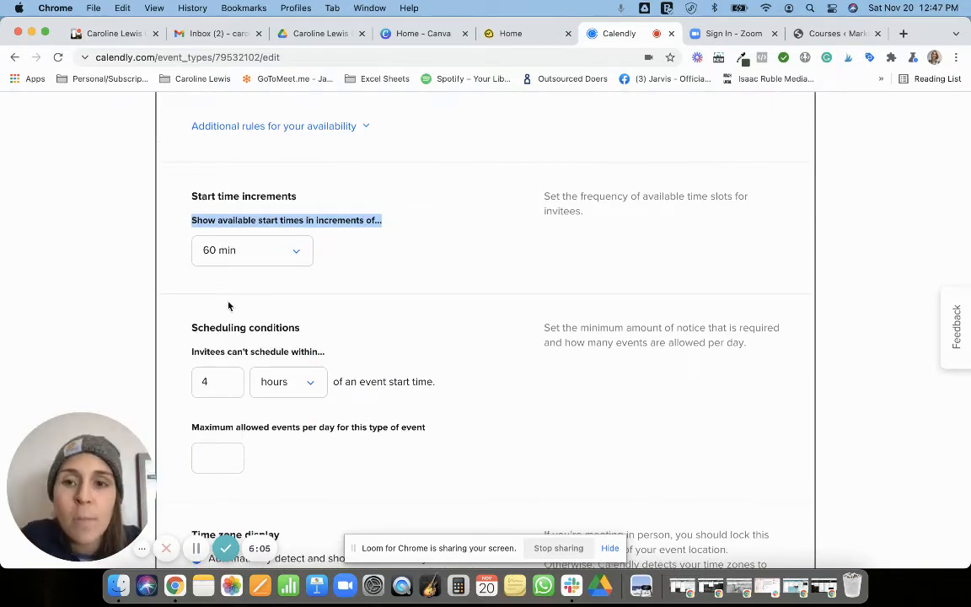
# Try start time increments of 30 min, and return them to 60 min.
pyautogui.click(253, 262)
pyautogui.click(228, 414)
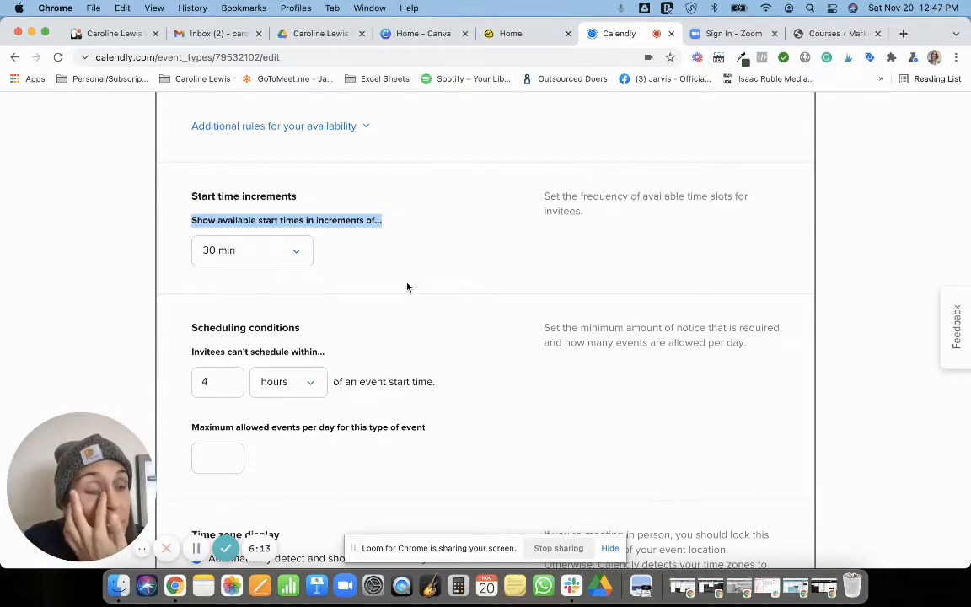
pyautogui.click(220, 250)
pyautogui.scroll(-2, 225, 437)
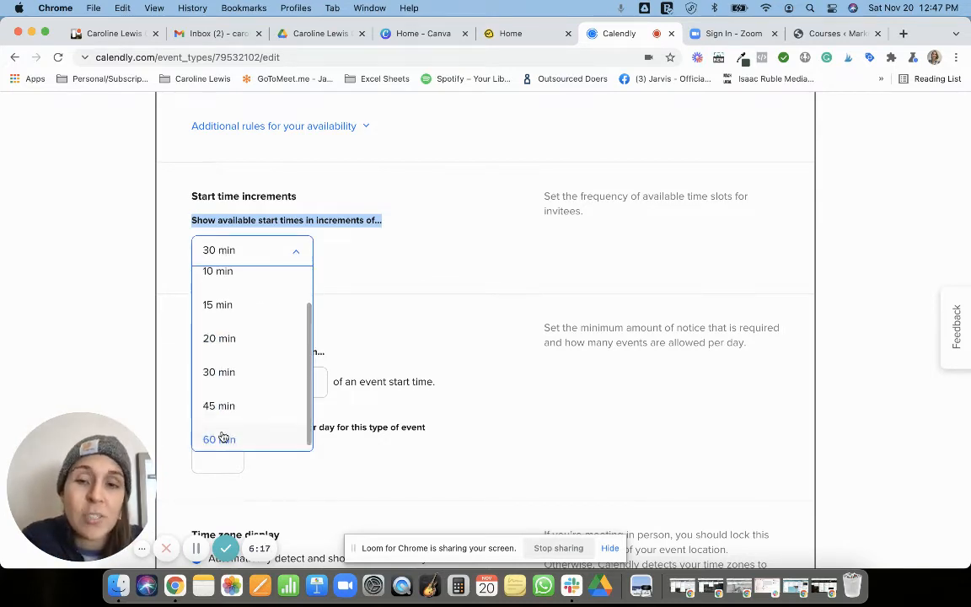
pyautogui.click(223, 436)
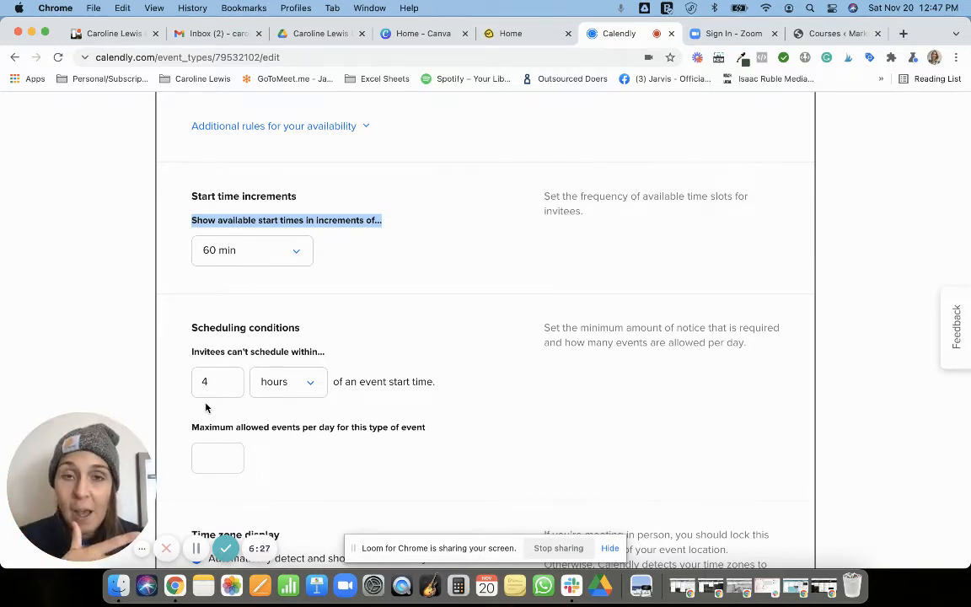
pyautogui.scroll(3, 205, 408)
pyautogui.scroll(-1, 206, 408)
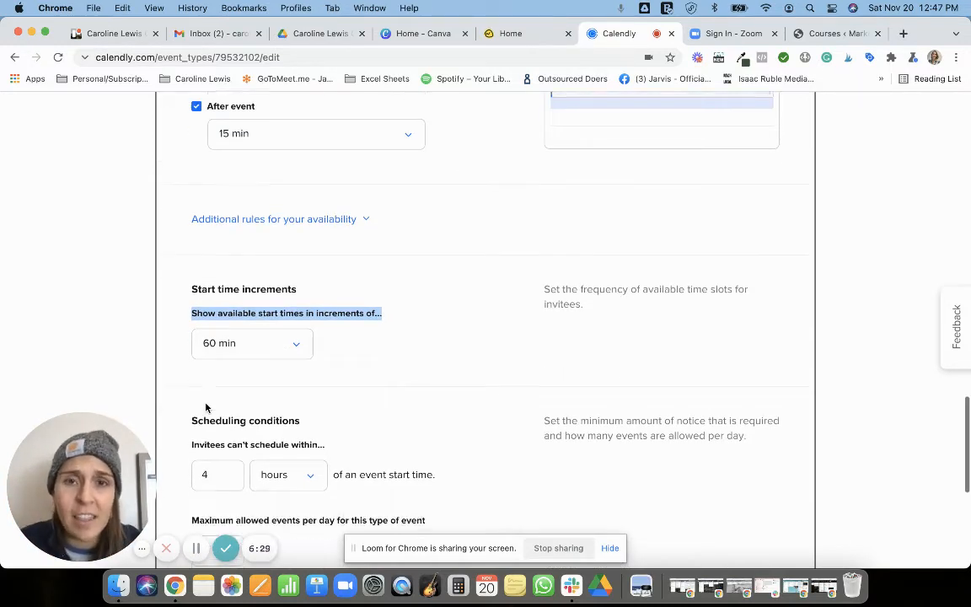
pyautogui.click(255, 343)
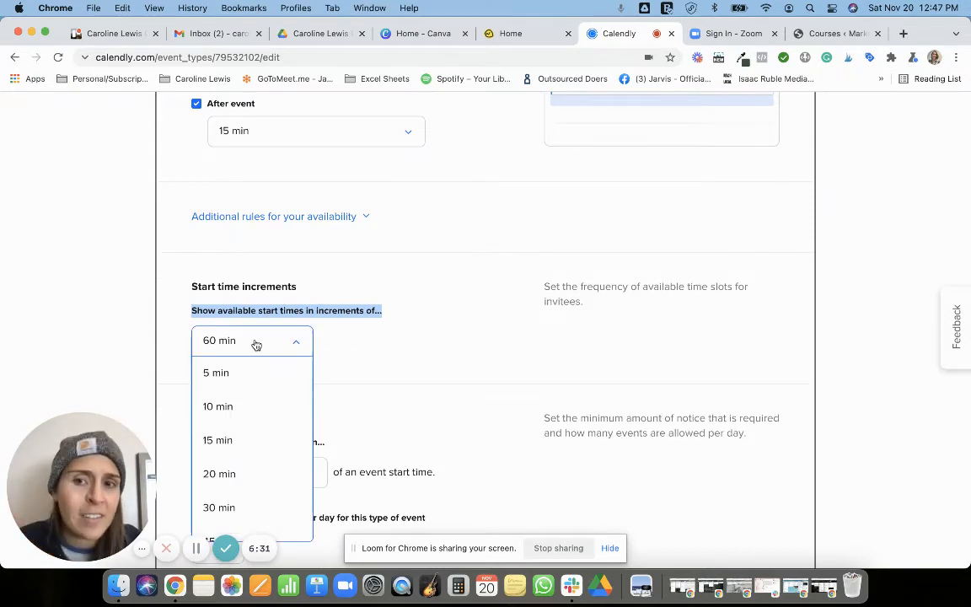
pyautogui.click(256, 344)
# Examine the scheduling conditions for minimum notice and maximum events per day, and the time zone display options.
pyautogui.scroll(-5, 253, 341)
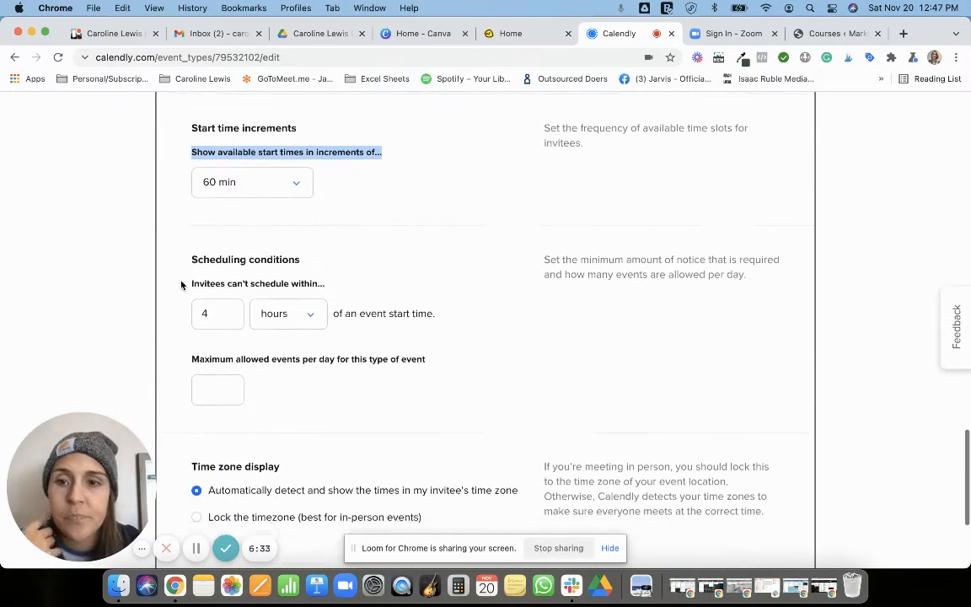
pyautogui.scroll(-1, 182, 284)
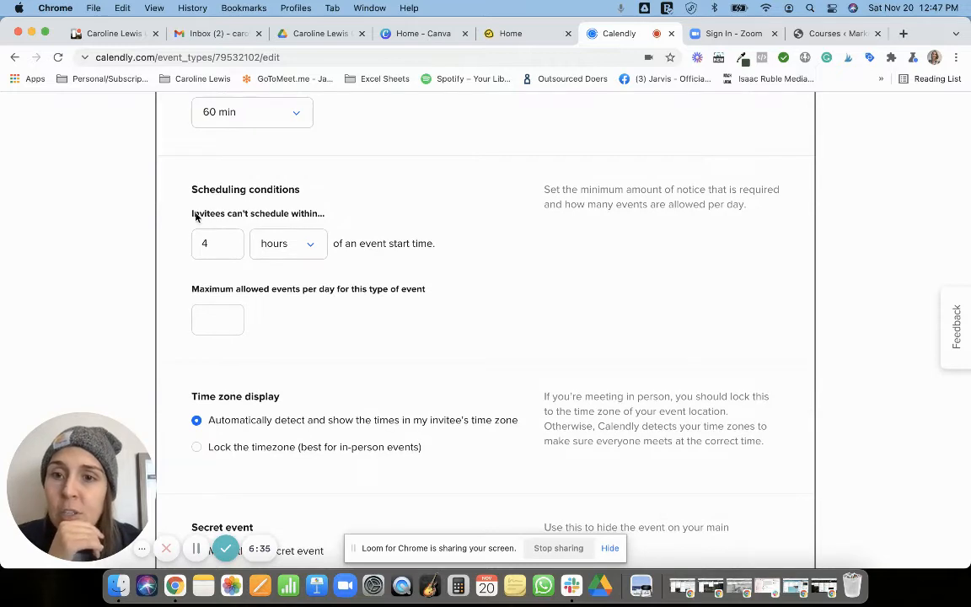
pyautogui.moveTo(192, 213); pyautogui.dragTo(325, 217)
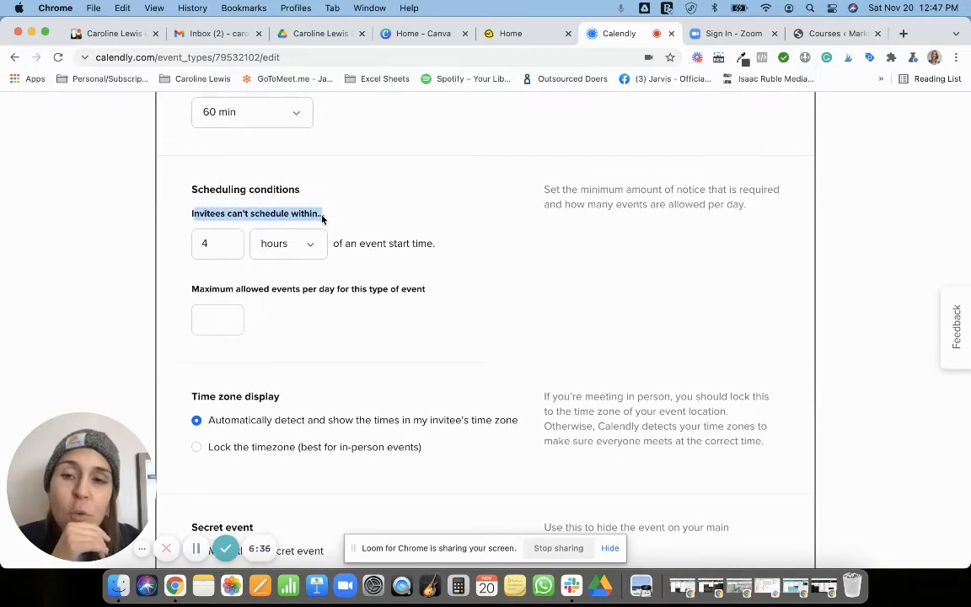
pyautogui.click(217, 243)
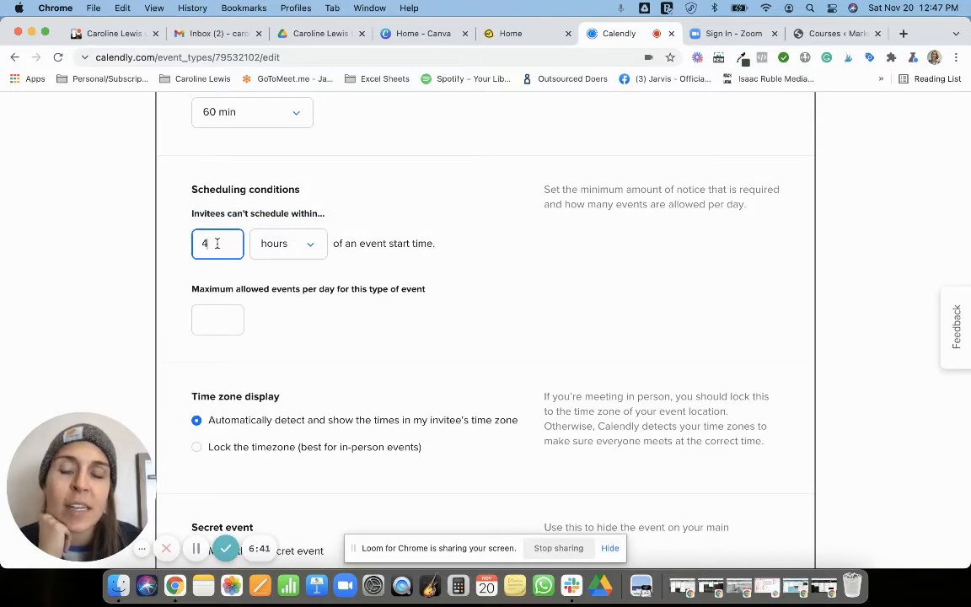
pyautogui.scroll(-1, 216, 243)
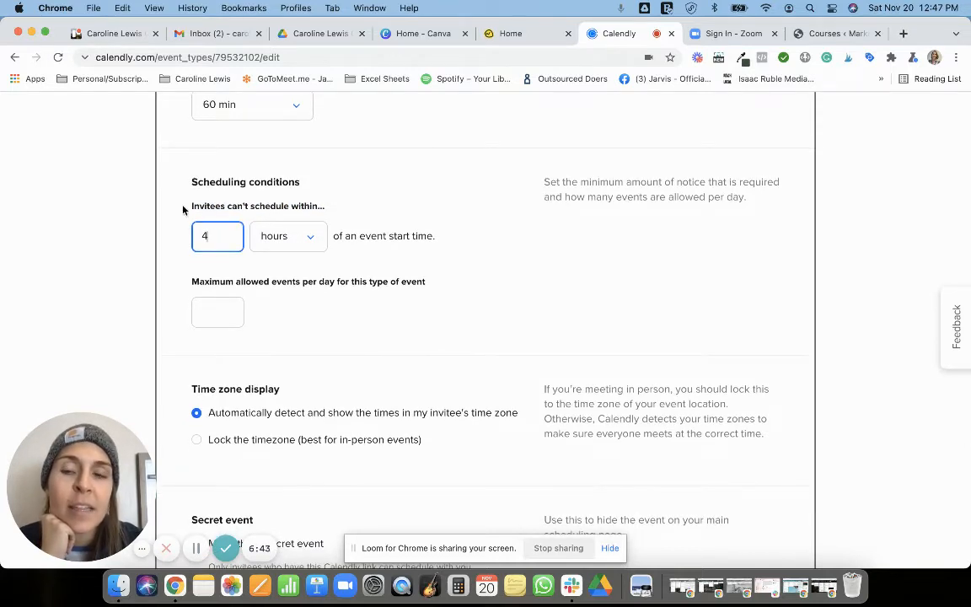
pyautogui.moveTo(191, 208); pyautogui.dragTo(334, 210)
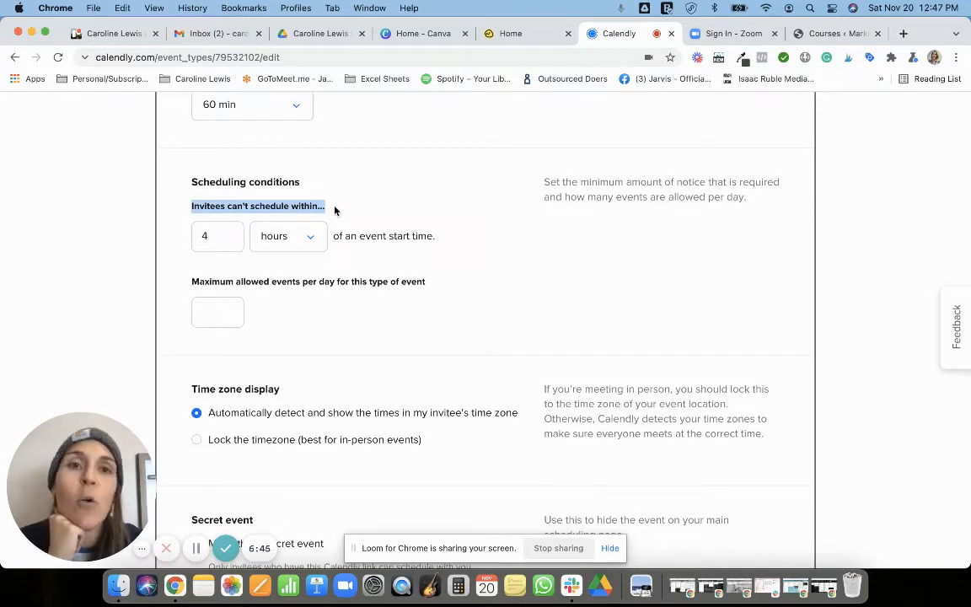
pyautogui.scroll(-1, 334, 210)
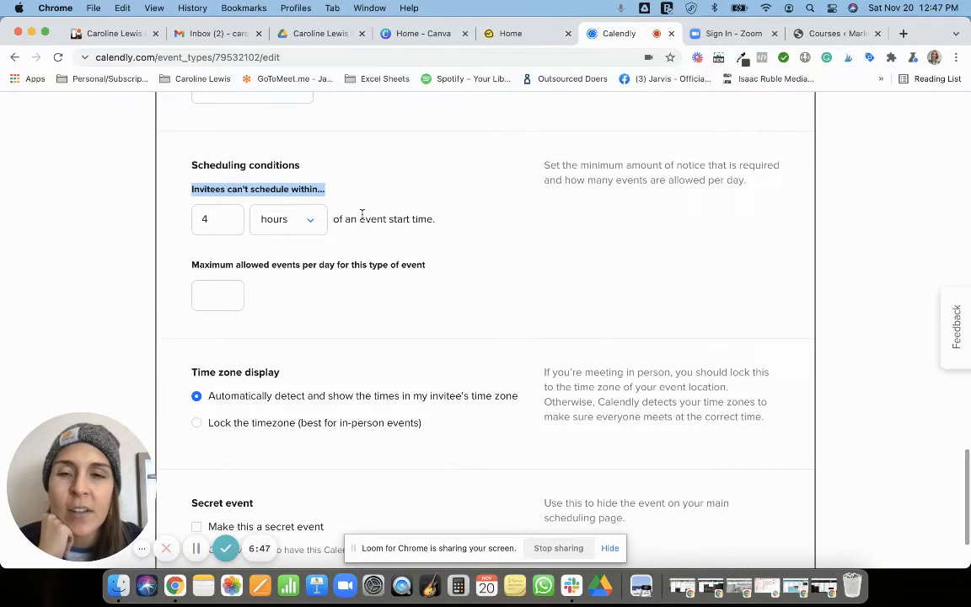
pyautogui.moveTo(361, 220); pyautogui.dragTo(468, 224)
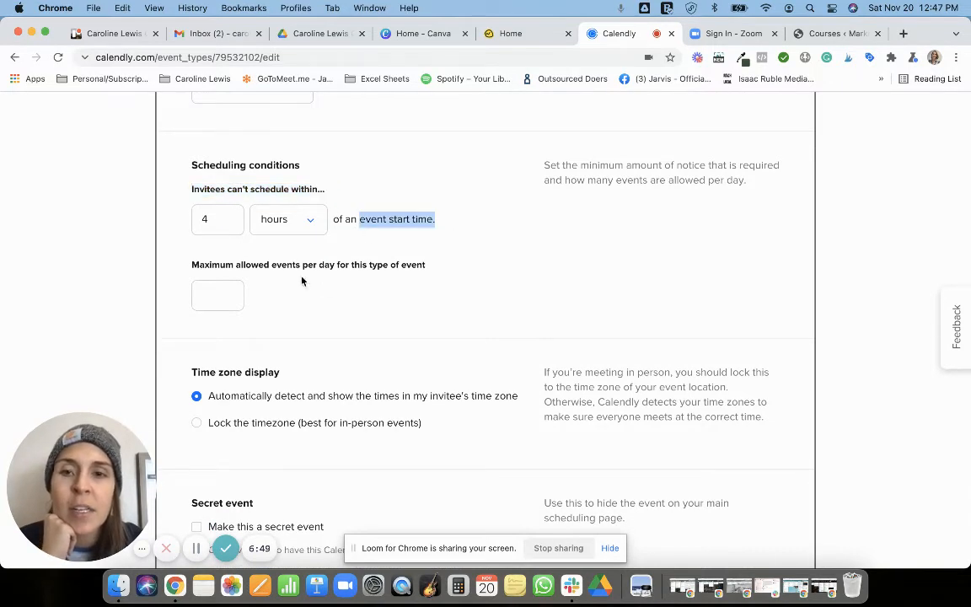
pyautogui.scroll(-1, 211, 270)
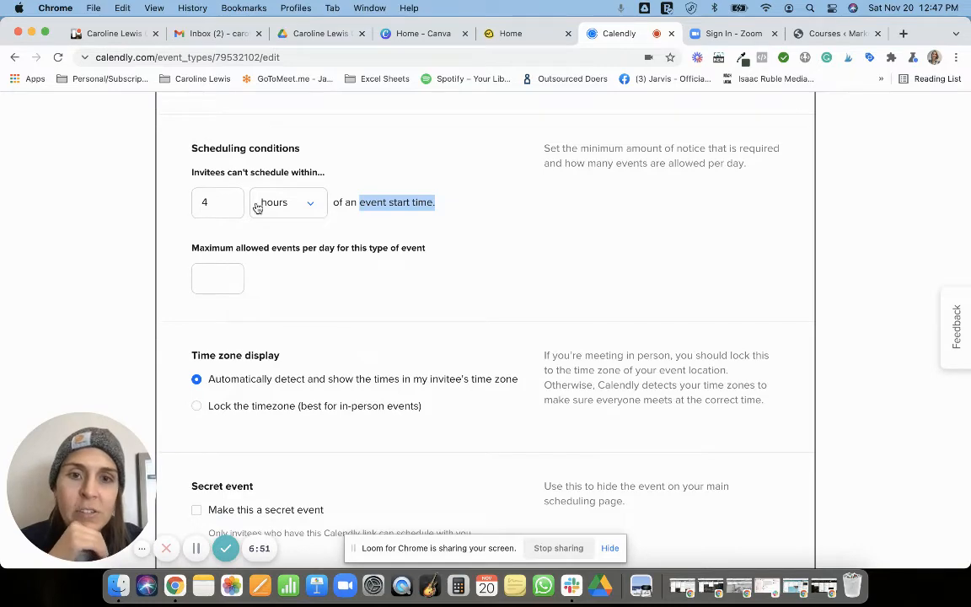
pyautogui.scroll(-2, 256, 245)
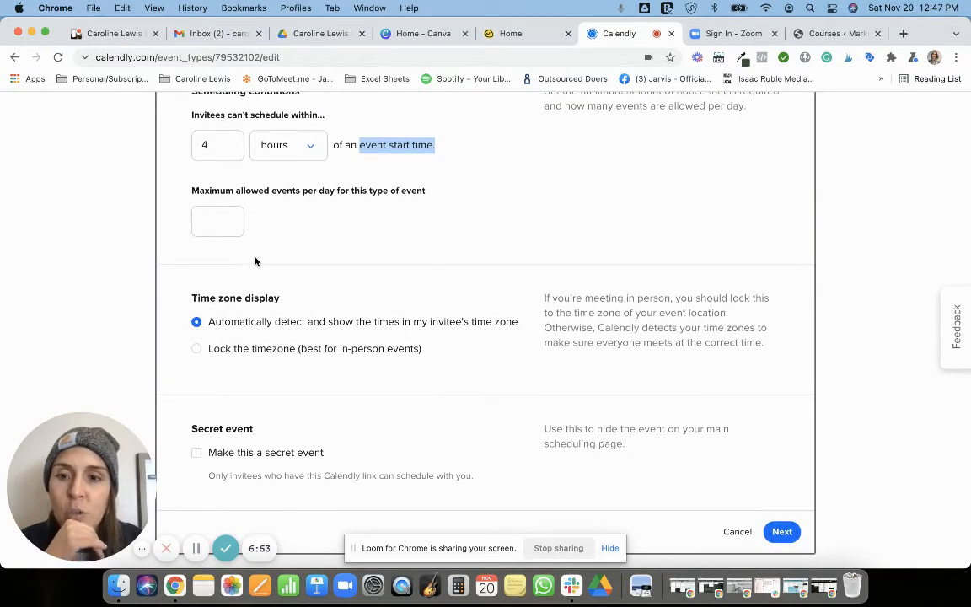
pyautogui.scroll(-1, 253, 261)
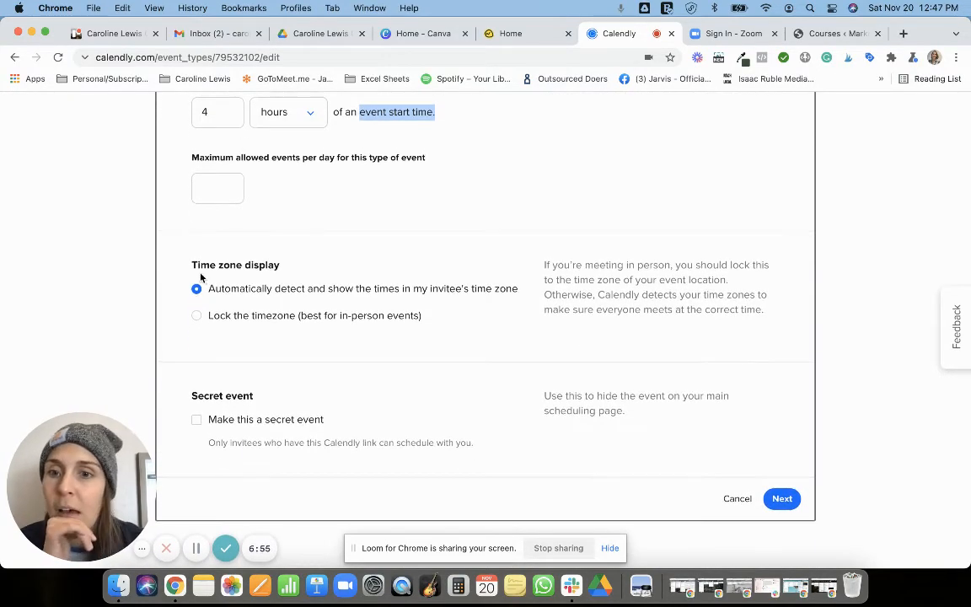
pyautogui.moveTo(190, 264); pyautogui.dragTo(282, 265)
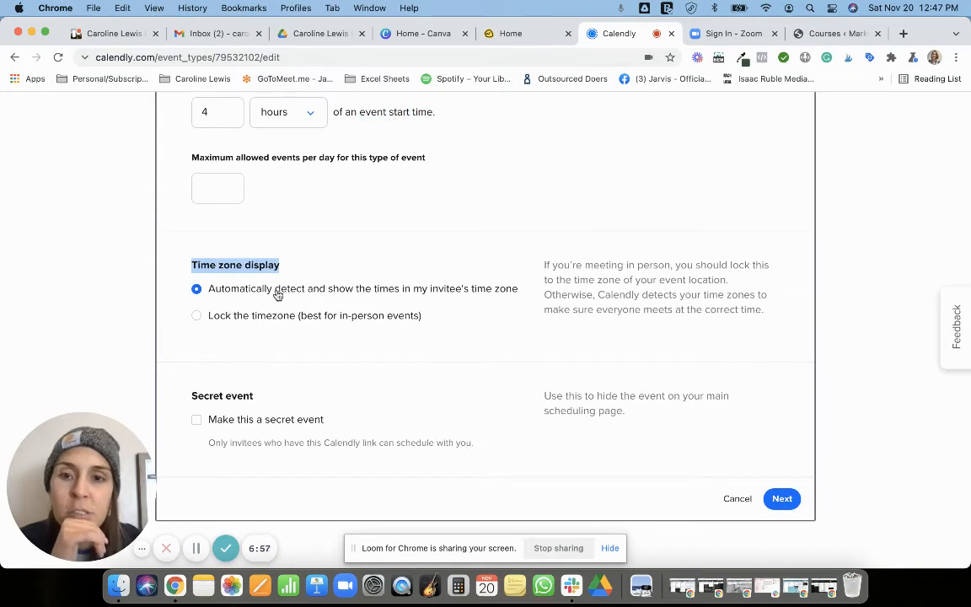
# Try locking the time zone for in-person events, and return the display to automatic detection of the invitee's time zone.
pyautogui.click(195, 317)
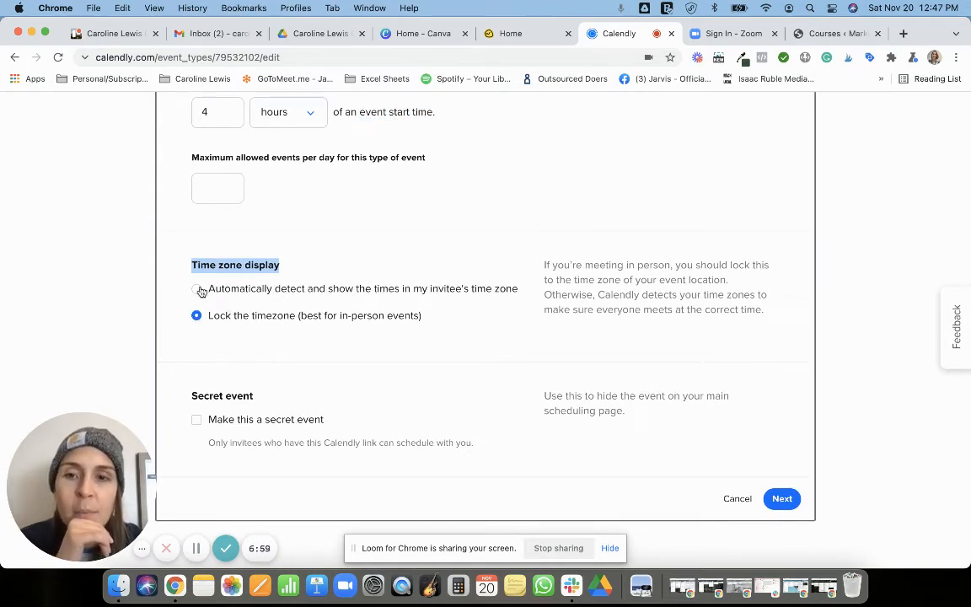
pyautogui.click(196, 289)
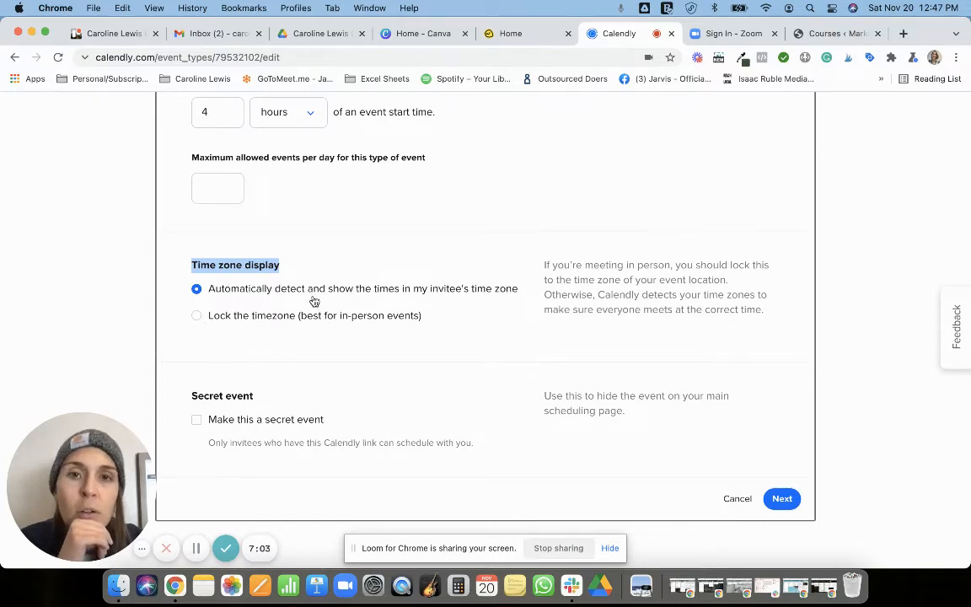
# Make TEST a secret event and save its booking availability settings.
pyautogui.click(195, 421)
pyautogui.click(195, 427)
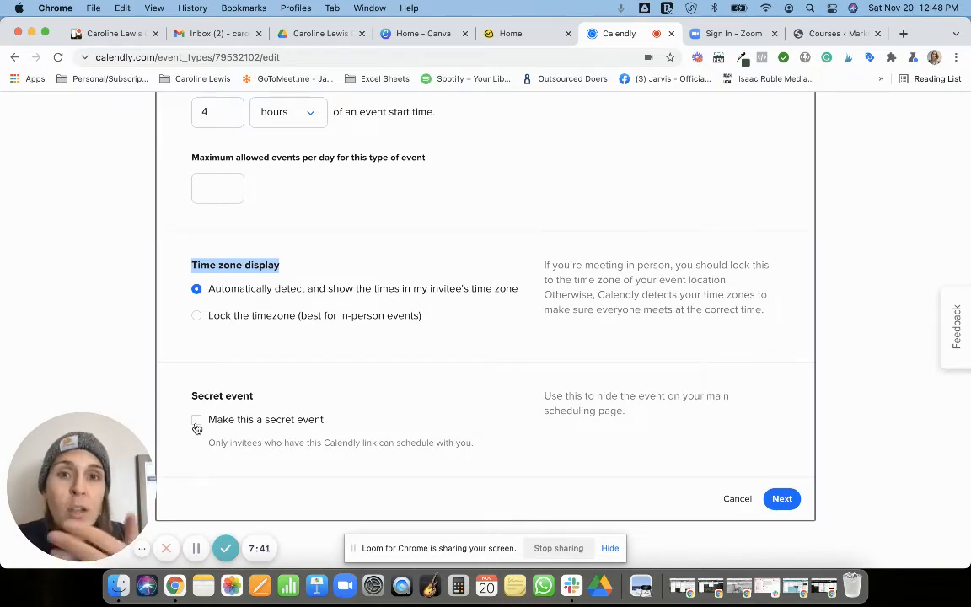
pyautogui.click(196, 421)
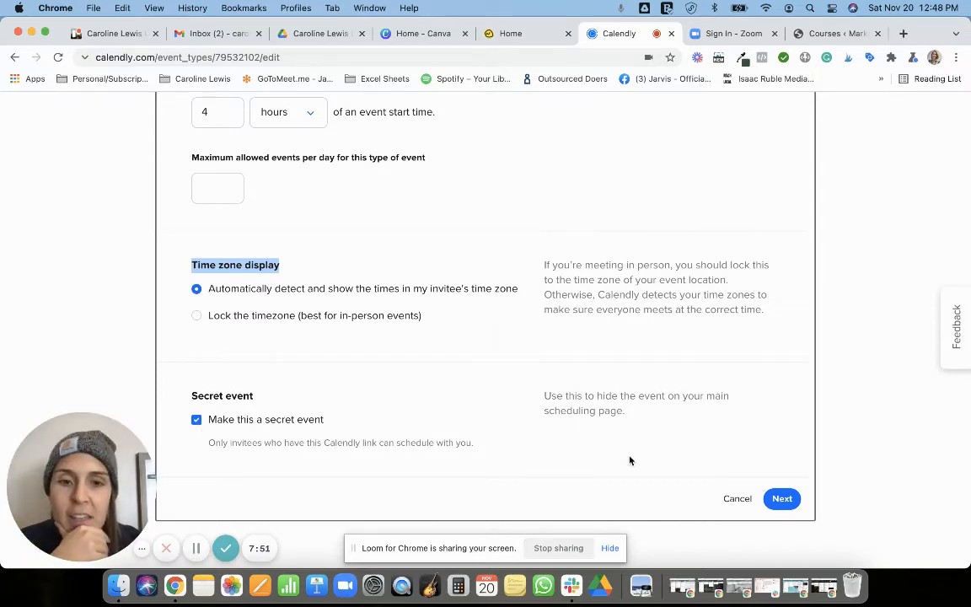
pyautogui.click(788, 501)
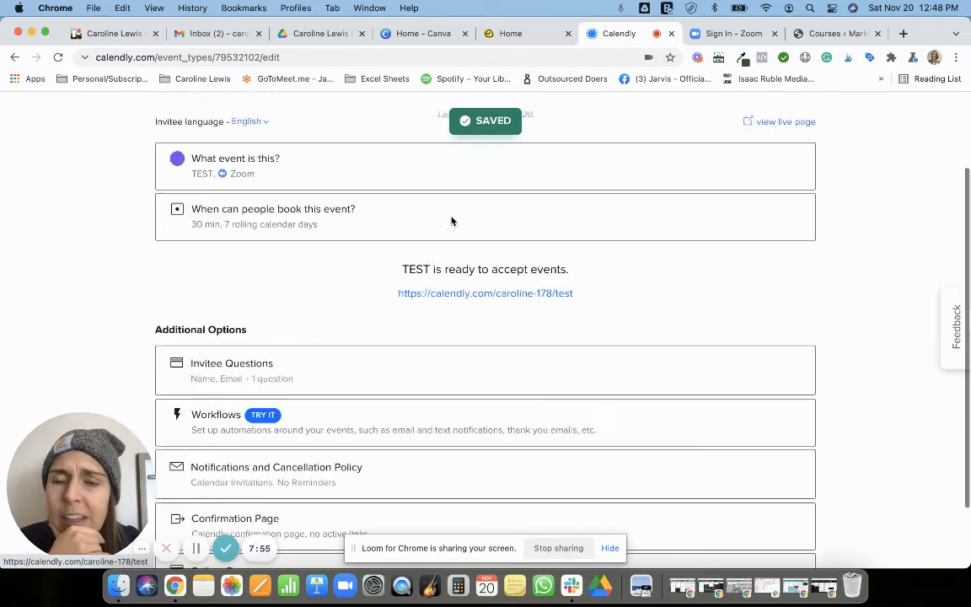
# View the live booking page of the TEST event, check the available times on November 24 and 23, and close the page.
pyautogui.scroll(1, 451, 222)
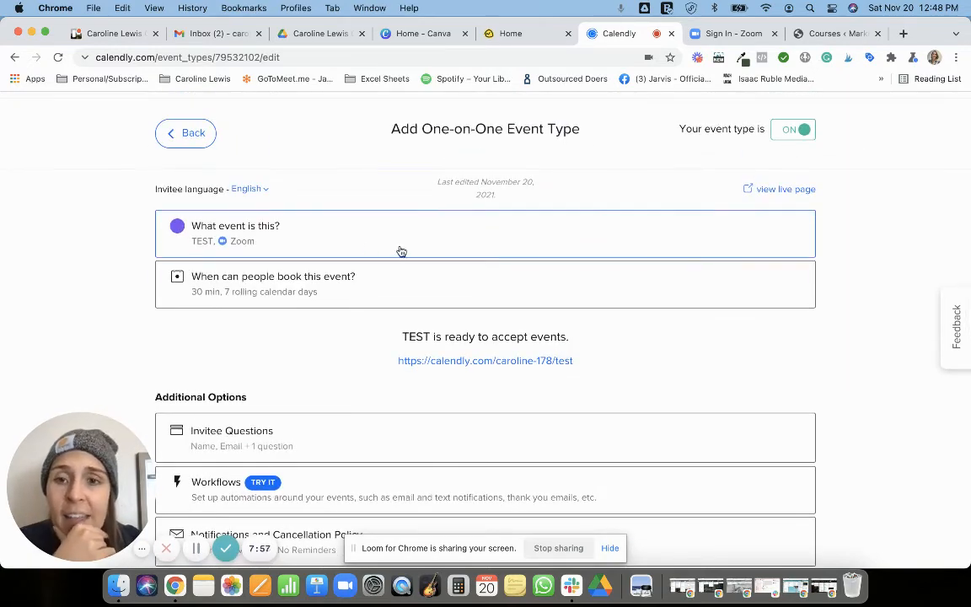
pyautogui.scroll(-2, 401, 251)
pyautogui.scroll(3, 367, 250)
pyautogui.scroll(-2, 506, 232)
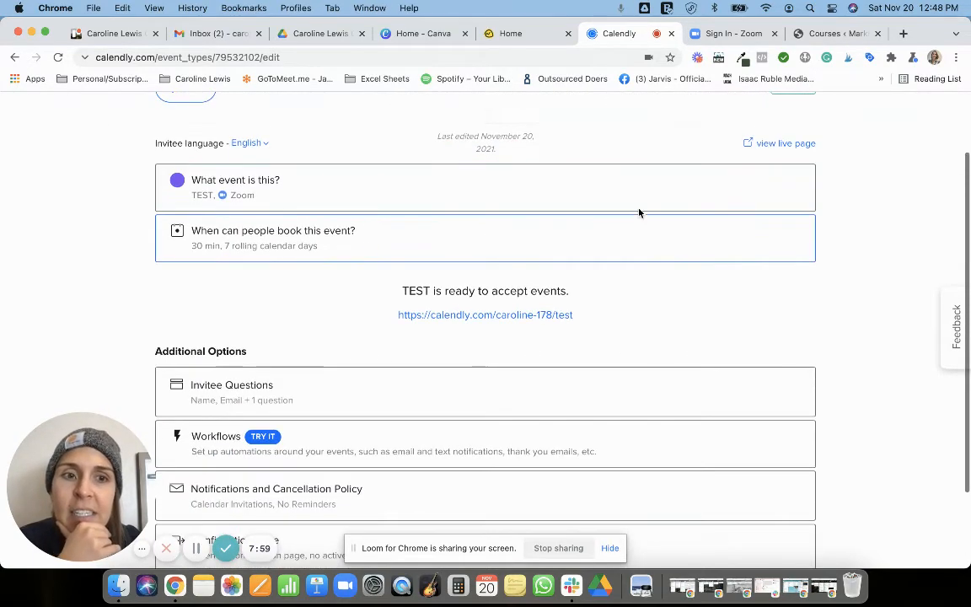
pyautogui.click(782, 143)
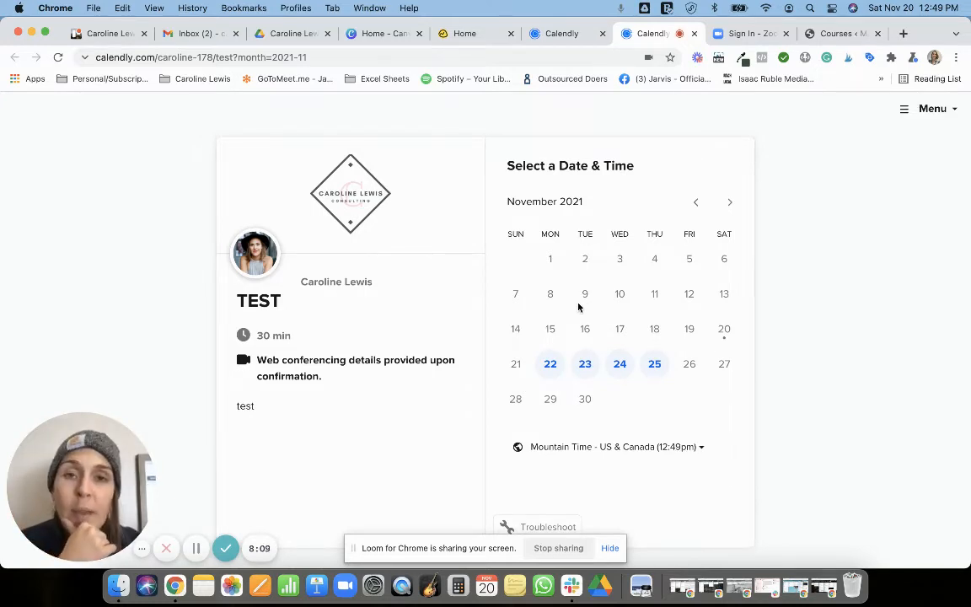
pyautogui.click(621, 369)
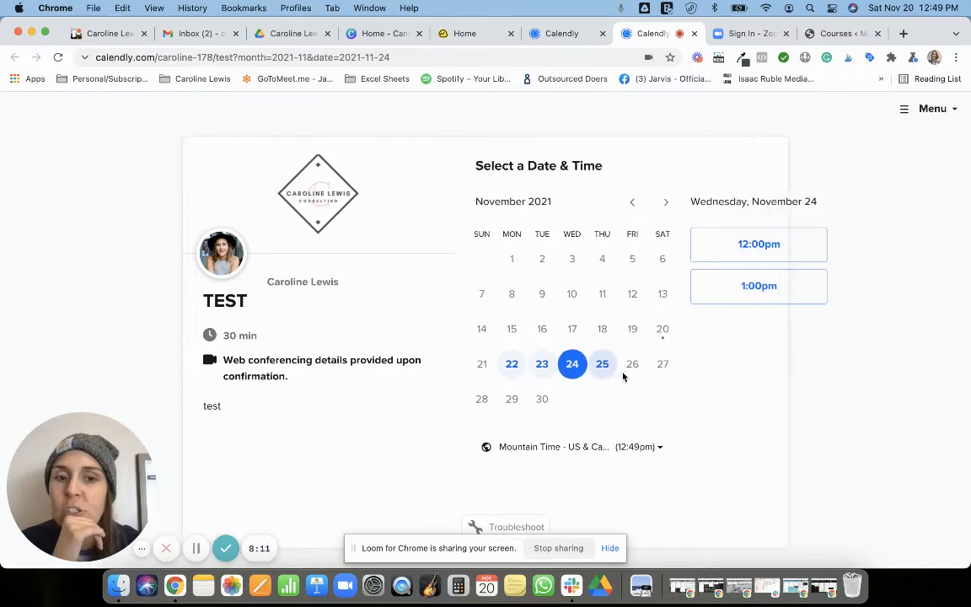
pyautogui.click(482, 363)
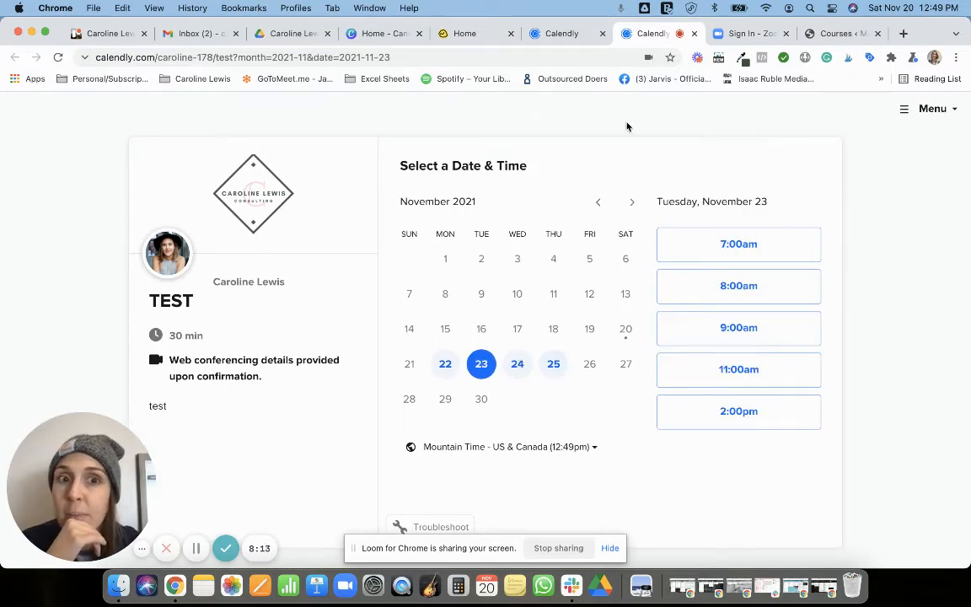
pyautogui.click(695, 34)
# Open the Invitee Questions under the additional options and examine the name, email and meeting preparation fields.
pyautogui.scroll(-3, 402, 229)
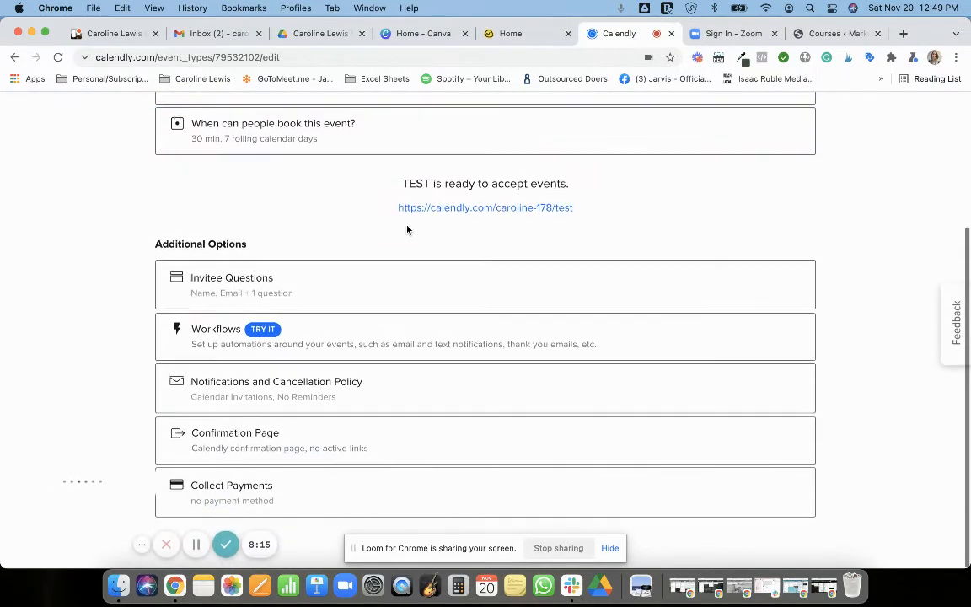
pyautogui.moveTo(155, 246); pyautogui.dragTo(300, 250)
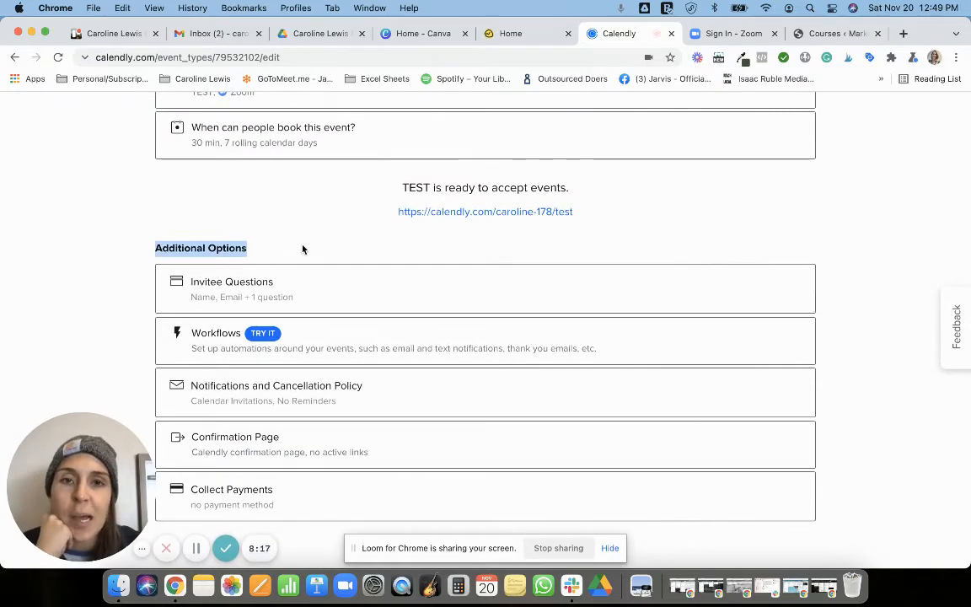
pyautogui.click(289, 263)
pyautogui.click(291, 293)
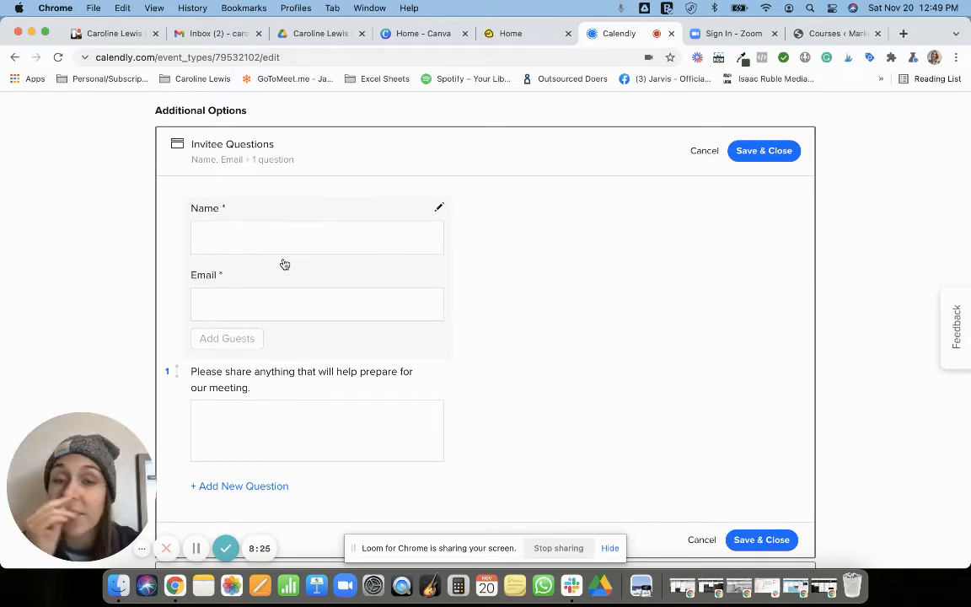
pyautogui.scroll(-1, 283, 265)
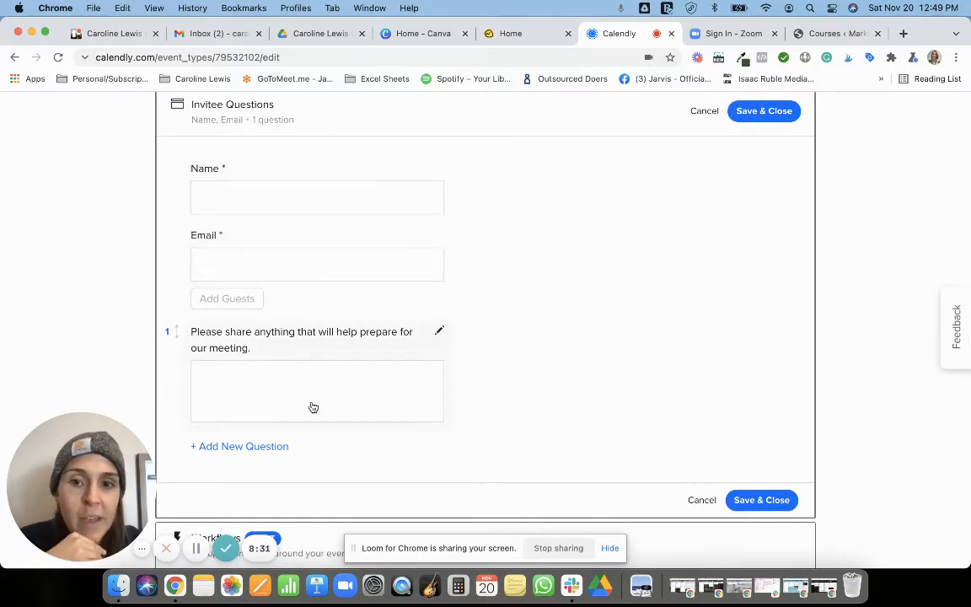
pyautogui.scroll(1, 260, 202)
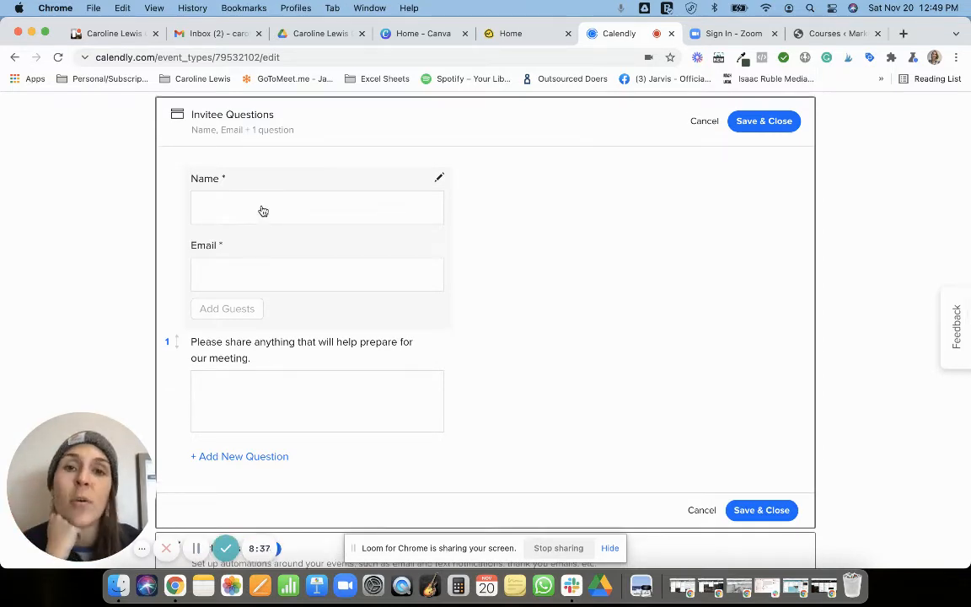
pyautogui.scroll(-1, 261, 210)
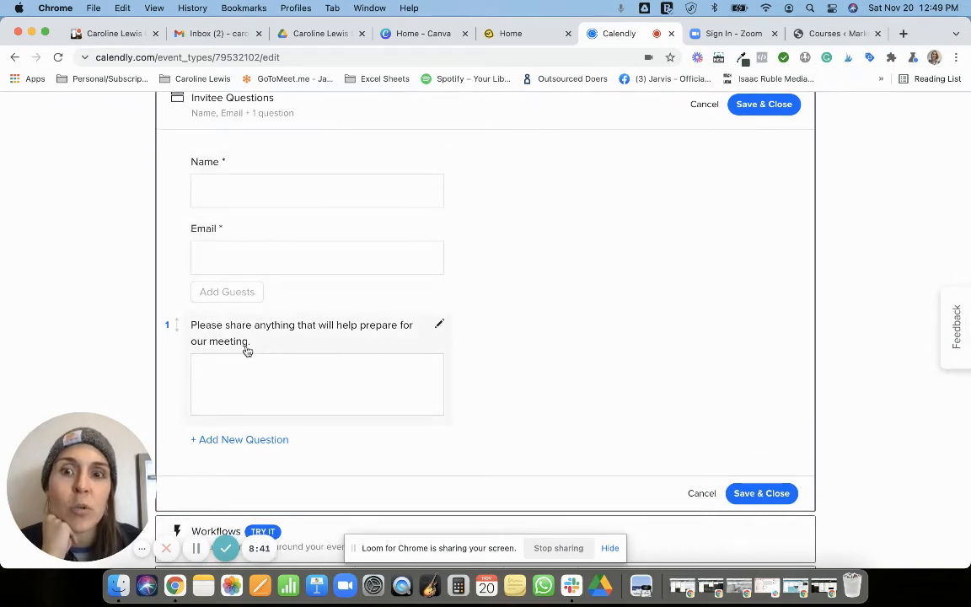
pyautogui.scroll(-1, 247, 350)
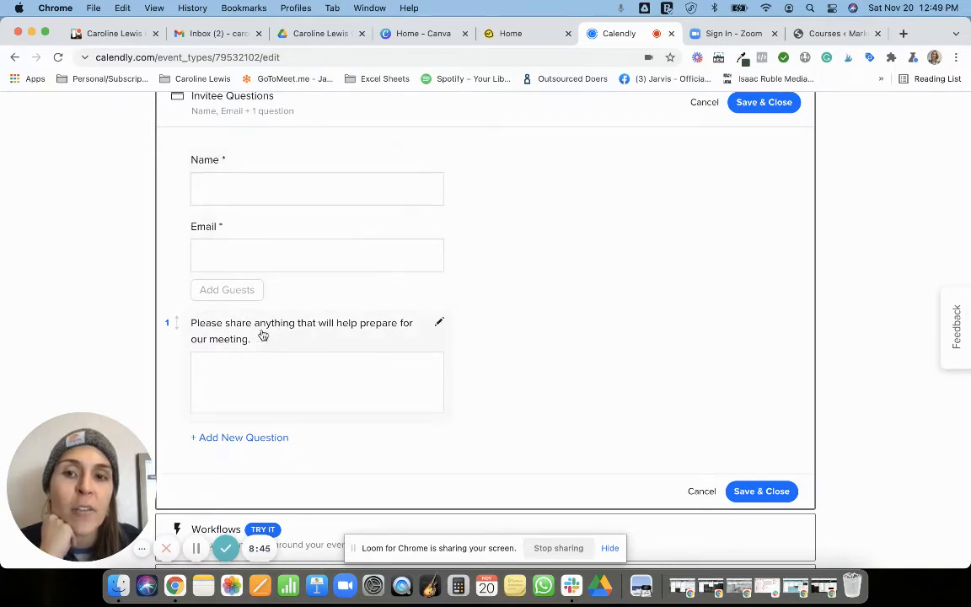
pyautogui.scroll(-2, 257, 346)
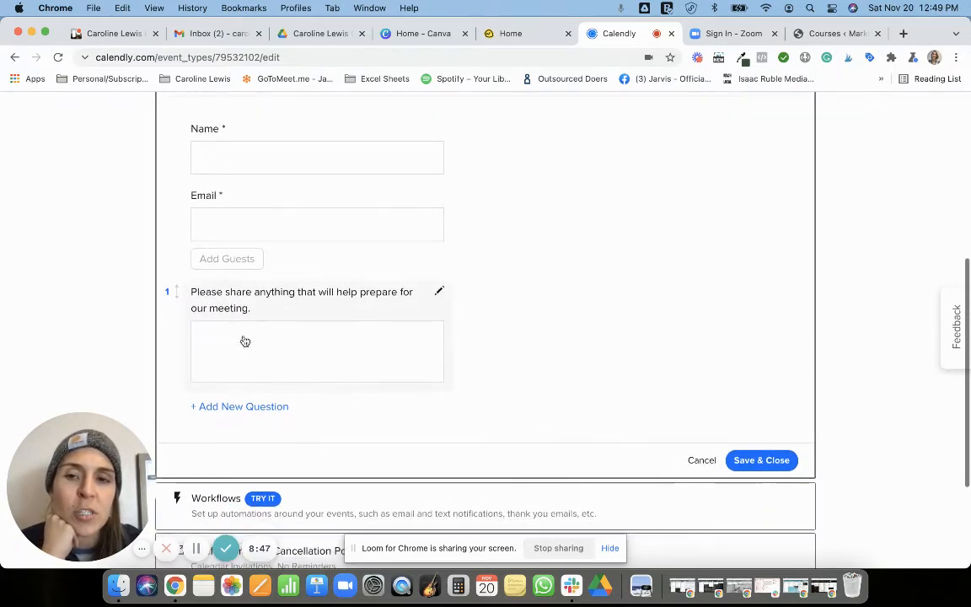
pyautogui.scroll(2, 241, 310)
pyautogui.scroll(1, 245, 320)
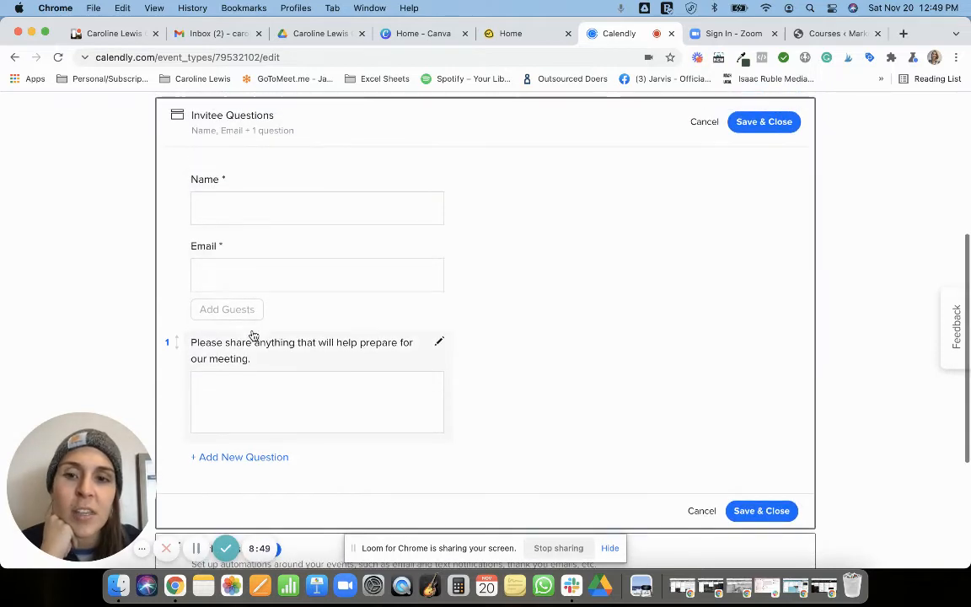
# Edit the meeting preparation question, trying the Radio Buttons answer type with a fourth answer field added.
pyautogui.click(261, 361)
pyautogui.moveTo(512, 229); pyautogui.dragTo(331, 208)
pyautogui.click(539, 258)
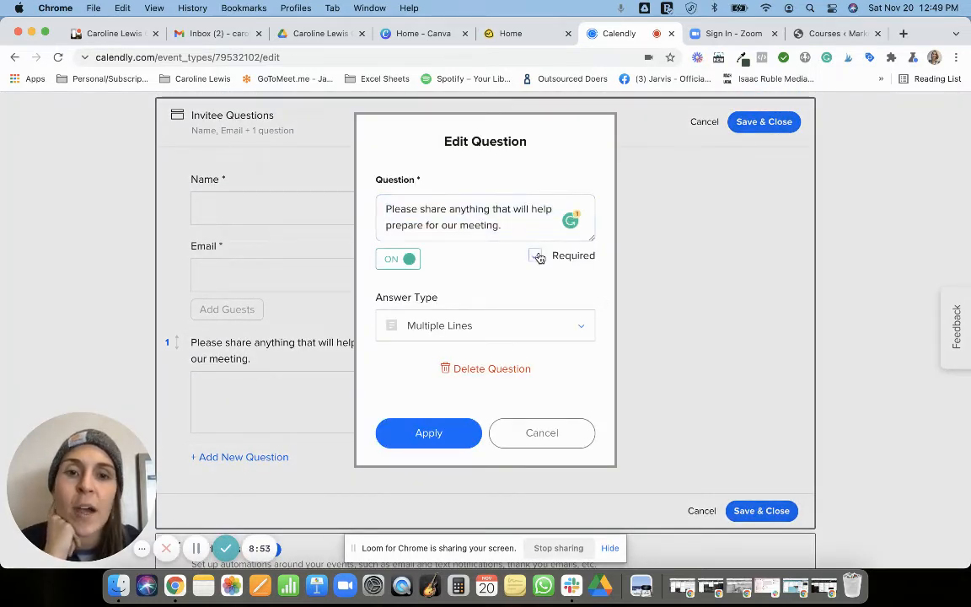
pyautogui.click(574, 329)
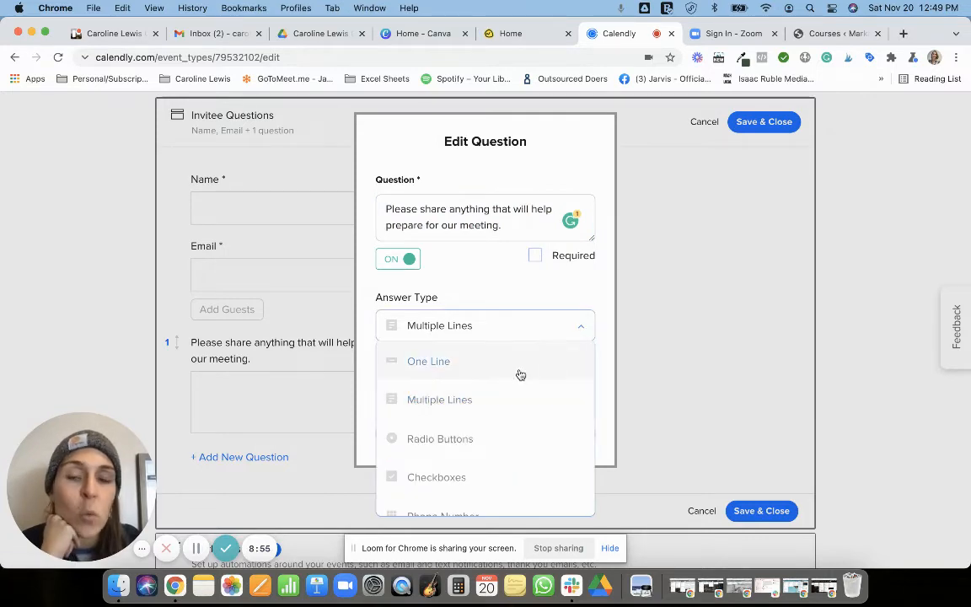
pyautogui.scroll(-1, 518, 372)
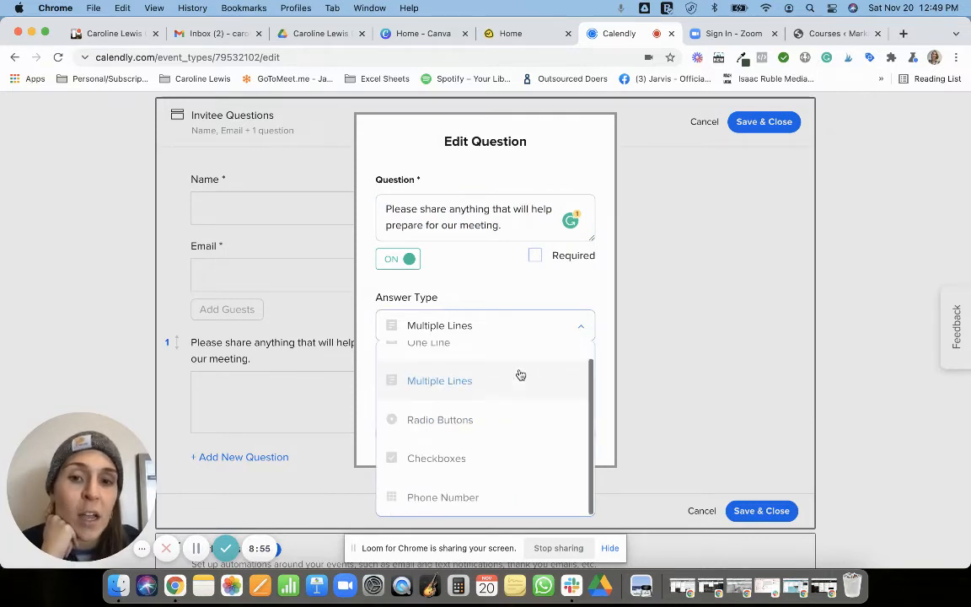
pyautogui.click(502, 419)
pyautogui.scroll(-3, 485, 347)
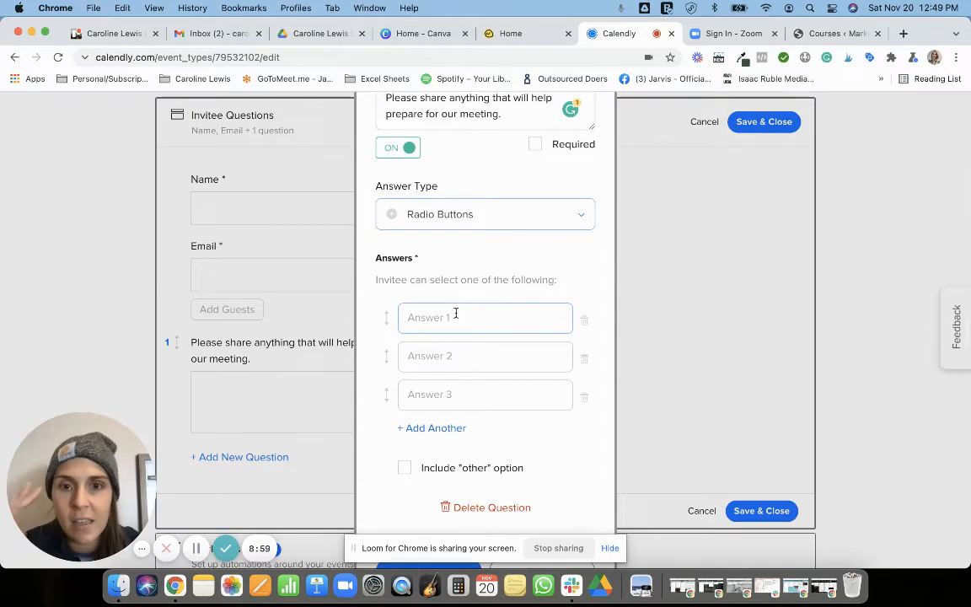
pyautogui.scroll(-1, 455, 340)
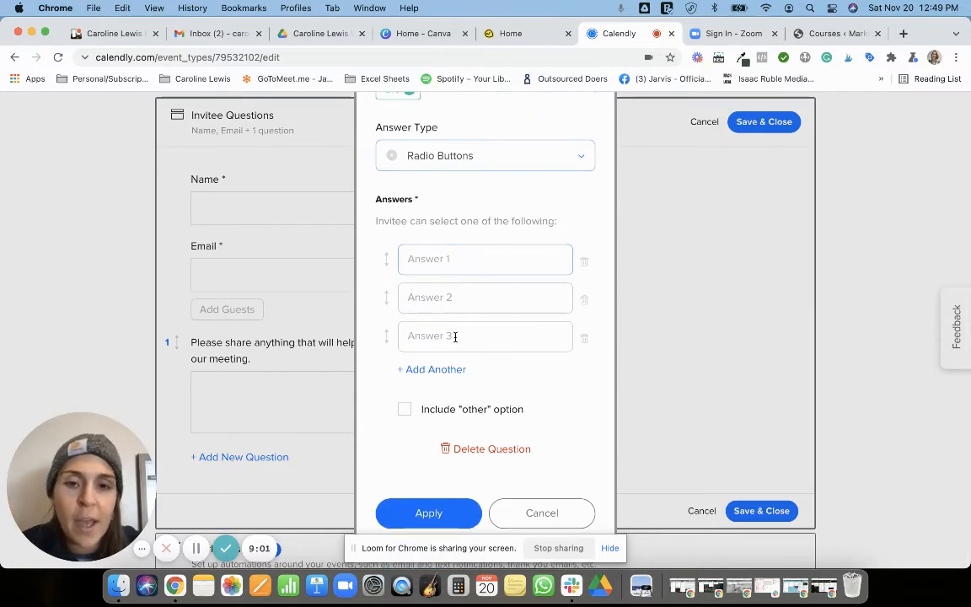
pyautogui.click(415, 368)
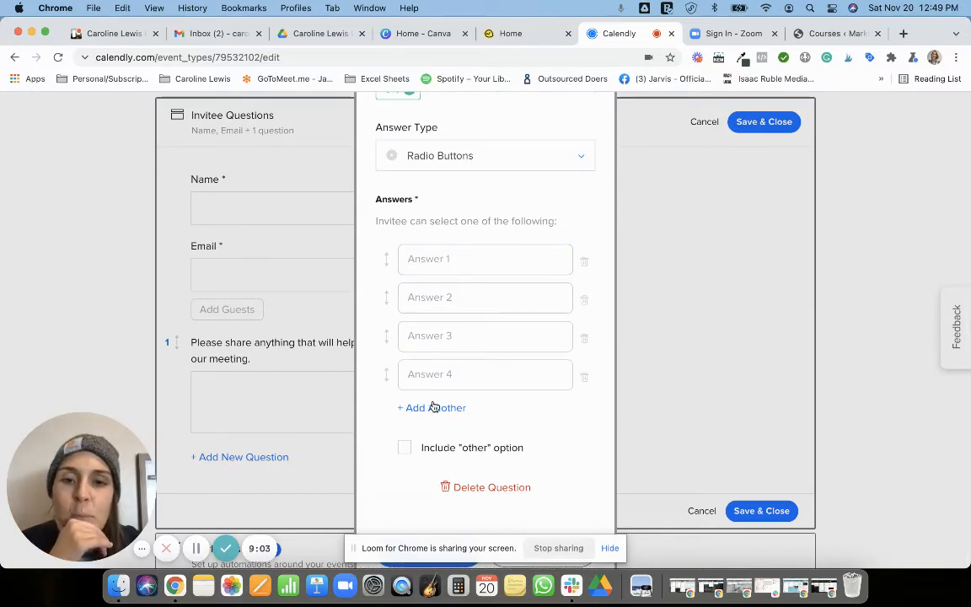
pyautogui.scroll(-1, 399, 411)
pyautogui.click(404, 409)
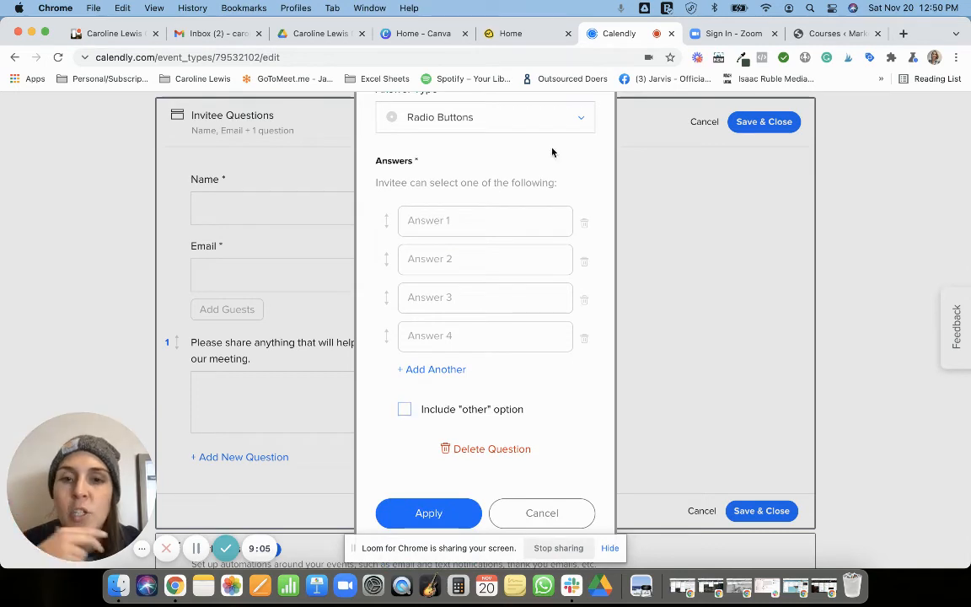
# Try the Checkboxes and Phone Number answer types for the preparation question, and cancel the edit.
pyautogui.click(488, 118)
pyautogui.click(475, 271)
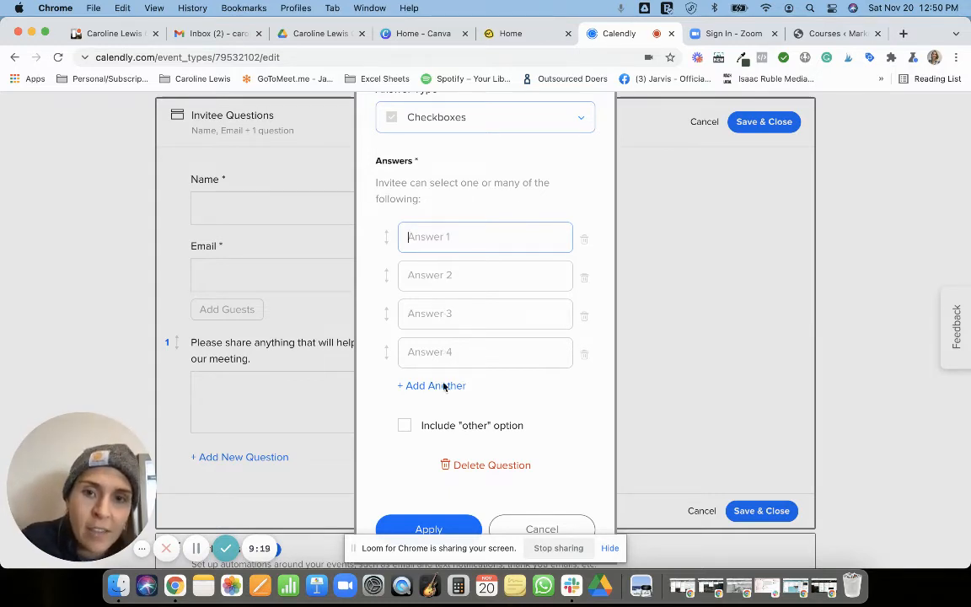
pyautogui.click(462, 127)
pyautogui.scroll(-1, 455, 231)
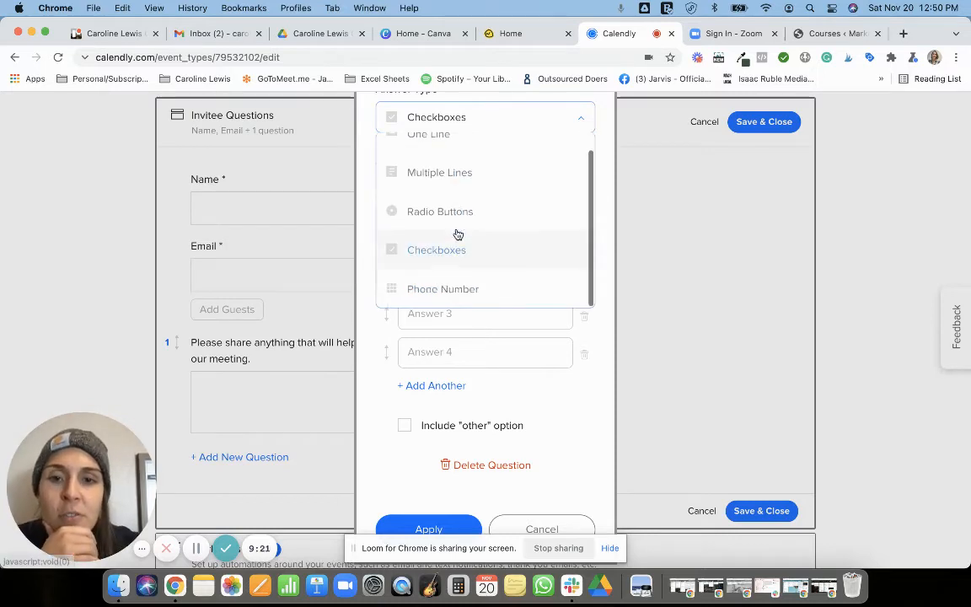
pyautogui.click(445, 286)
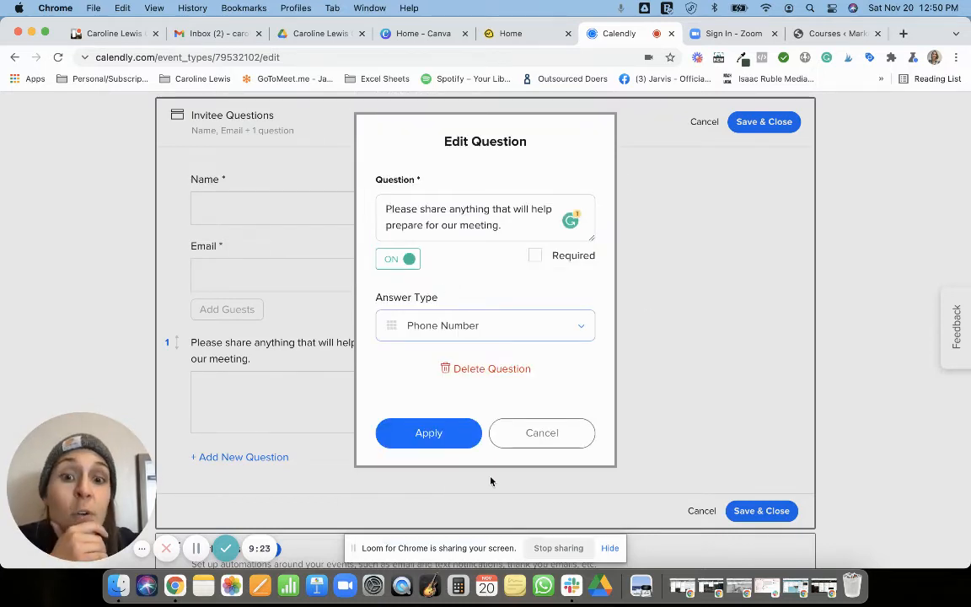
pyautogui.click(533, 447)
# Start a new invitee question and cancel it, and save and close the Invitee Questions.
pyautogui.scroll(-1, 270, 400)
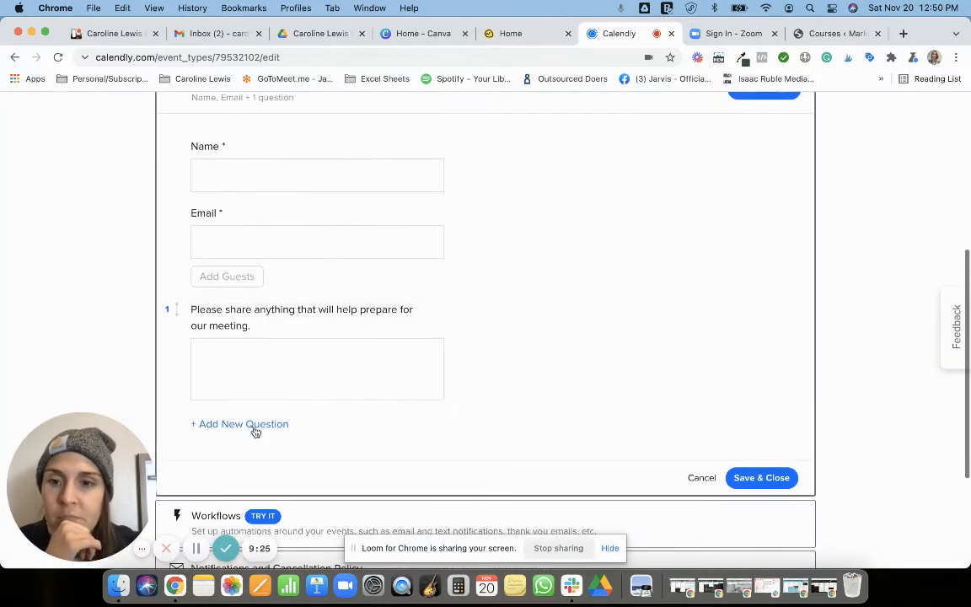
pyautogui.click(242, 425)
pyautogui.click(513, 441)
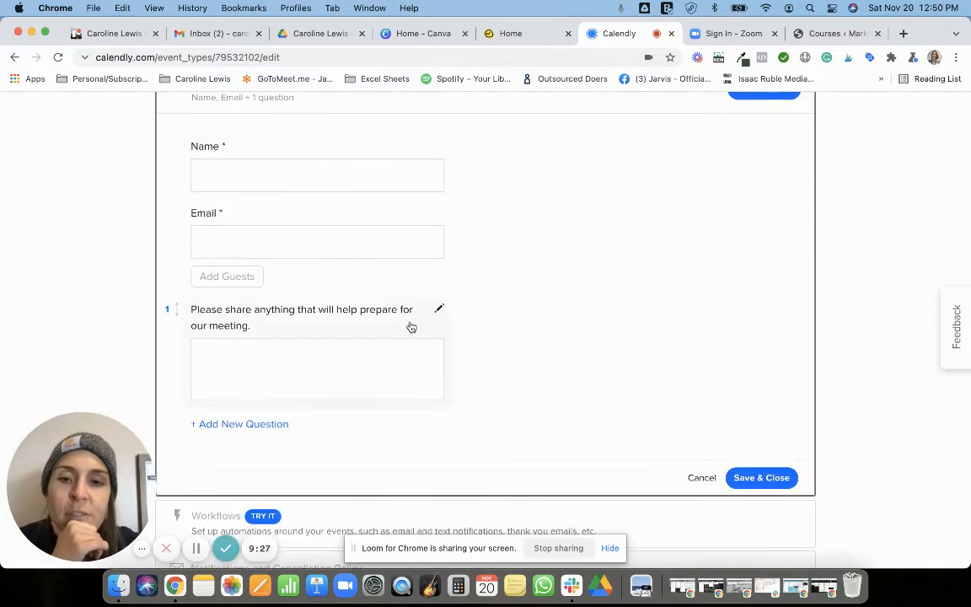
pyautogui.scroll(-5, 412, 325)
pyautogui.click(763, 295)
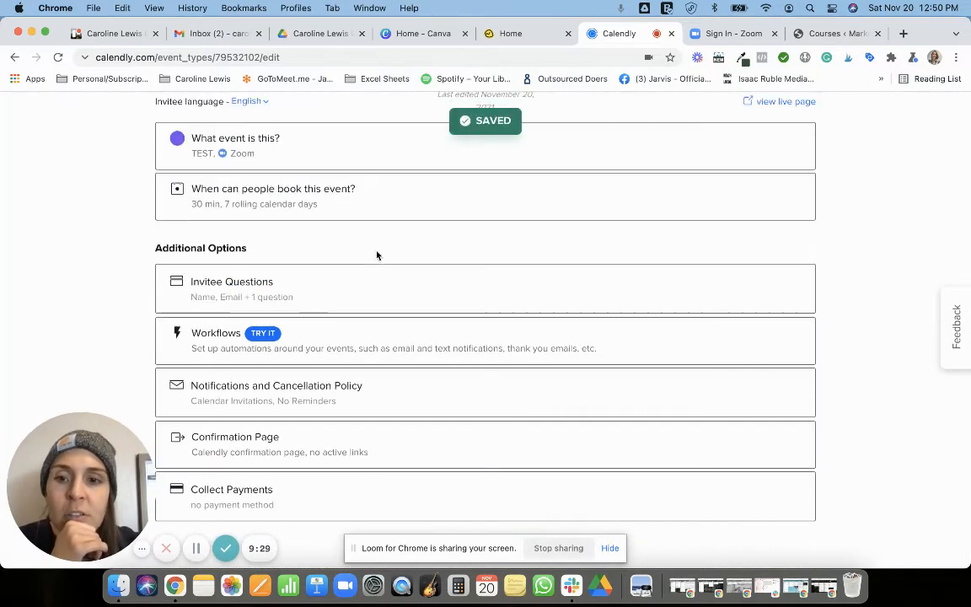
# Open the Workflows section of the event type and examine the example automations around an event.
pyautogui.click(321, 342)
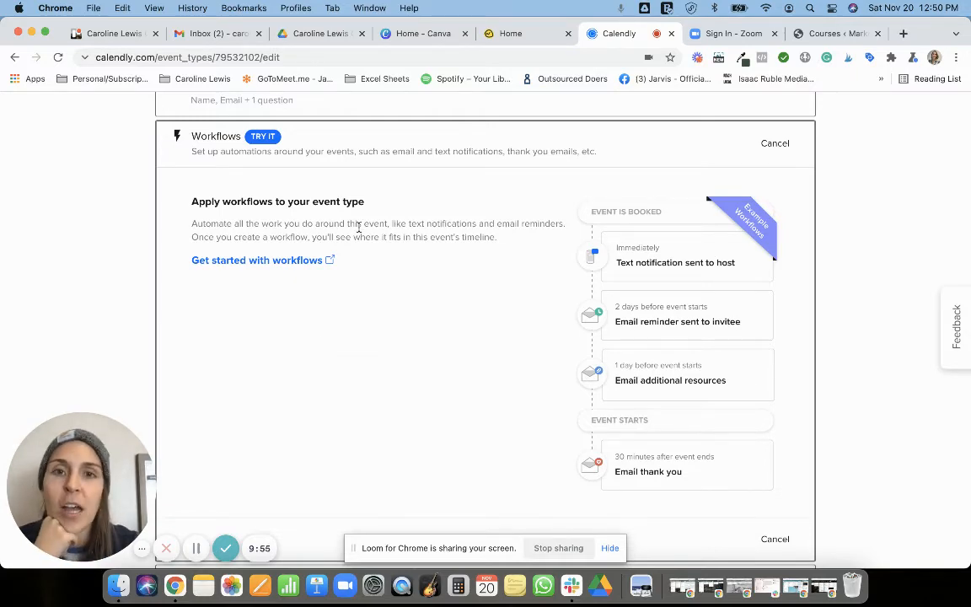
pyautogui.scroll(-3, 358, 227)
pyautogui.scroll(-2, 359, 230)
# Open the Notifications and Cancellation Policy section and examine its calendar invitation, email confirmation and reminder options.
pyautogui.click(346, 371)
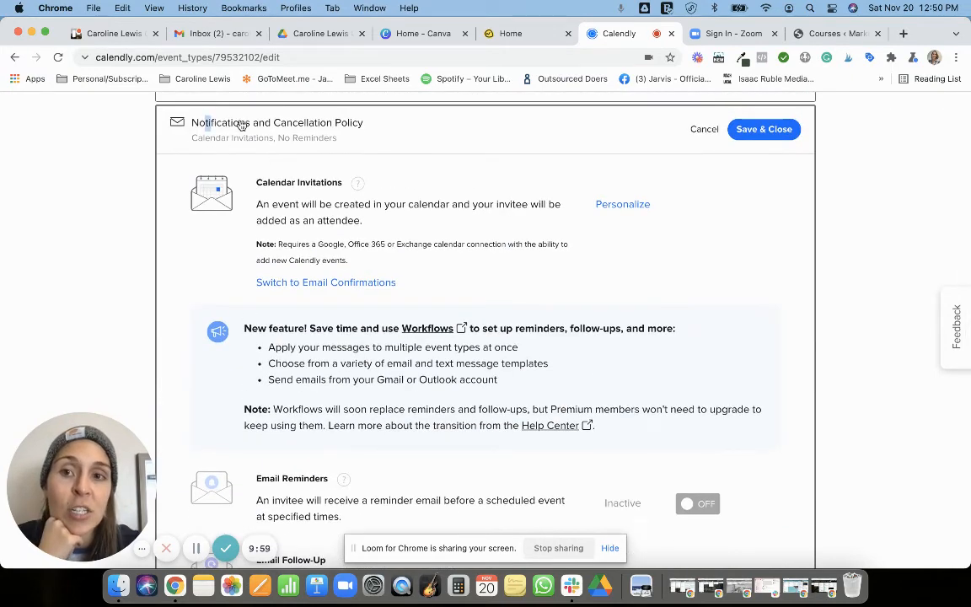
pyautogui.moveTo(205, 123); pyautogui.dragTo(344, 127)
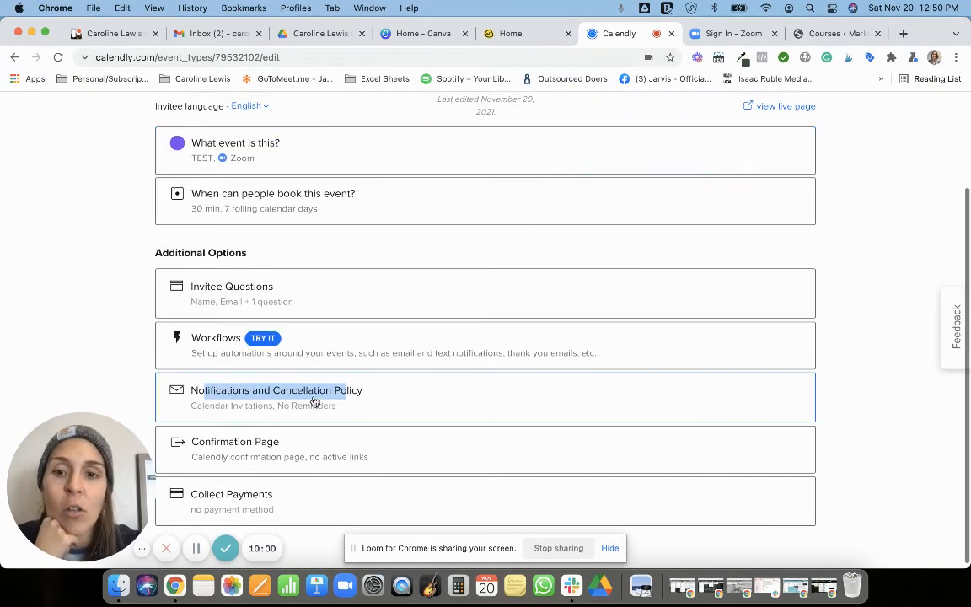
pyautogui.click(314, 401)
pyautogui.scroll(-6, 444, 364)
pyautogui.scroll(2, 344, 120)
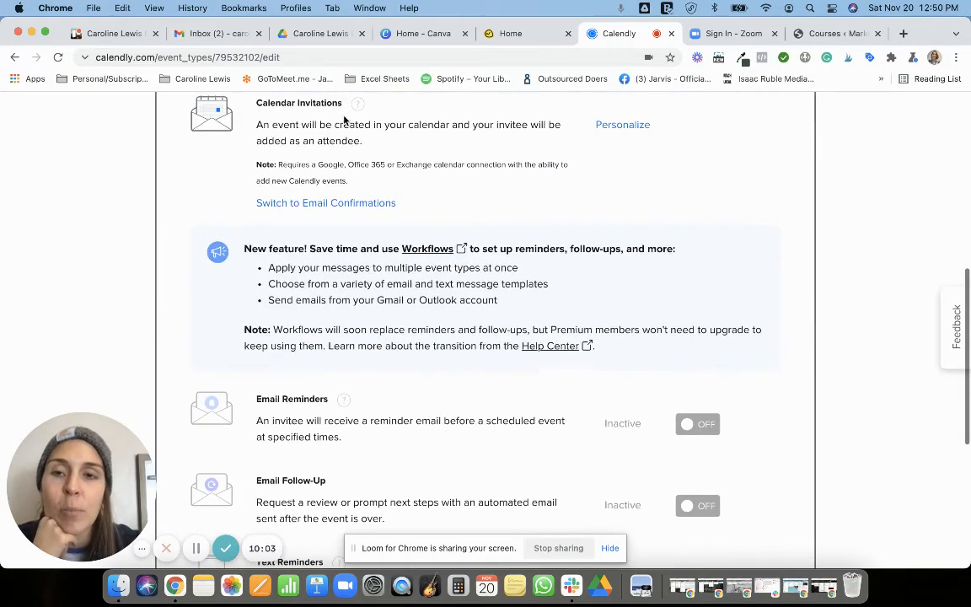
pyautogui.scroll(2, 377, 284)
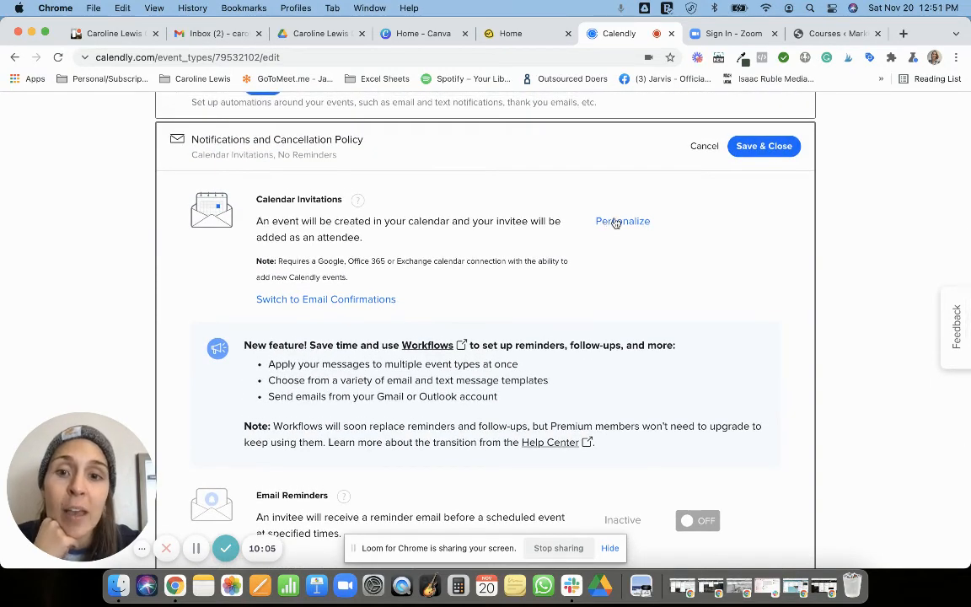
pyautogui.scroll(-1, 339, 305)
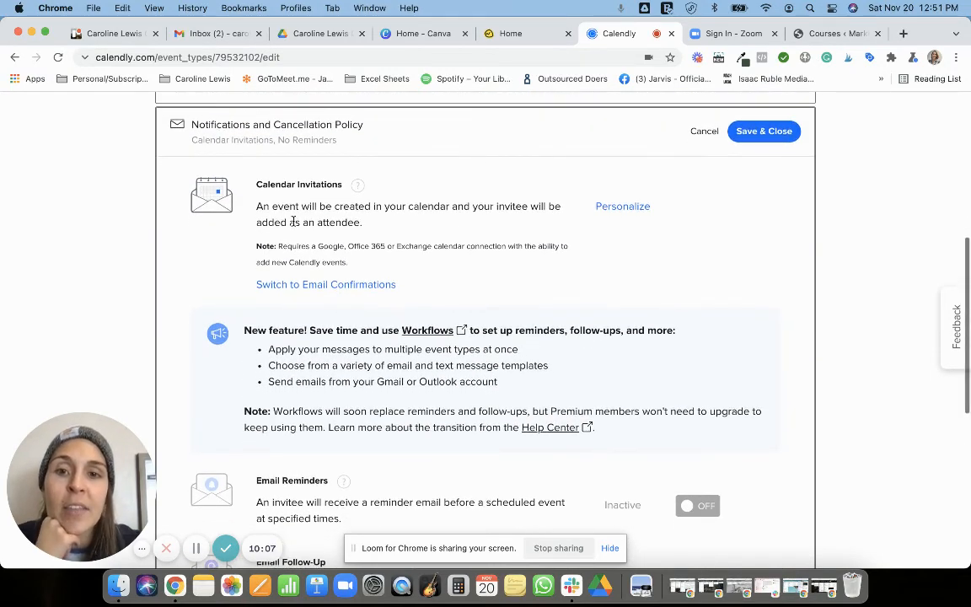
pyautogui.moveTo(257, 205); pyautogui.dragTo(387, 222)
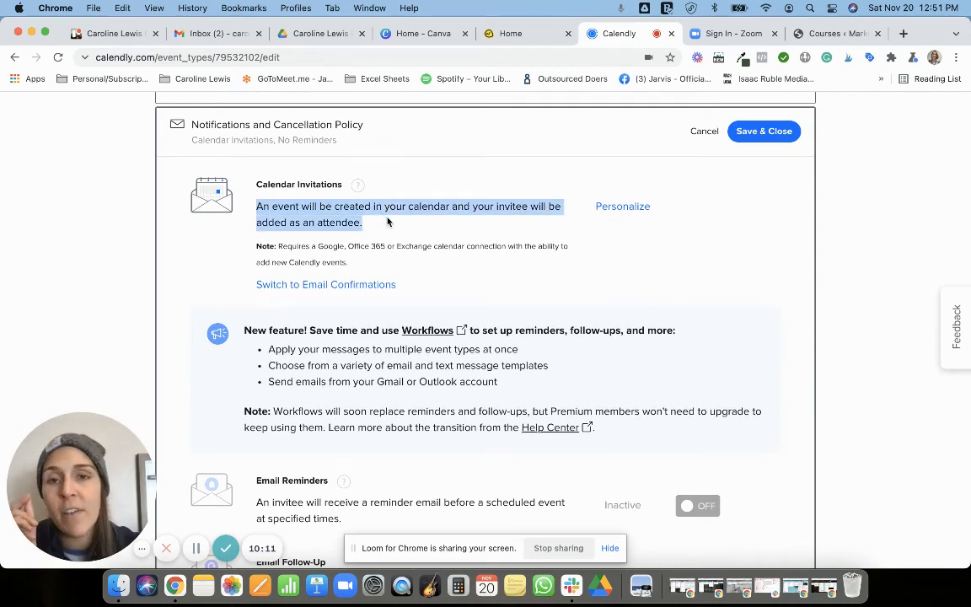
pyautogui.moveTo(388, 222); pyautogui.dragTo(386, 218)
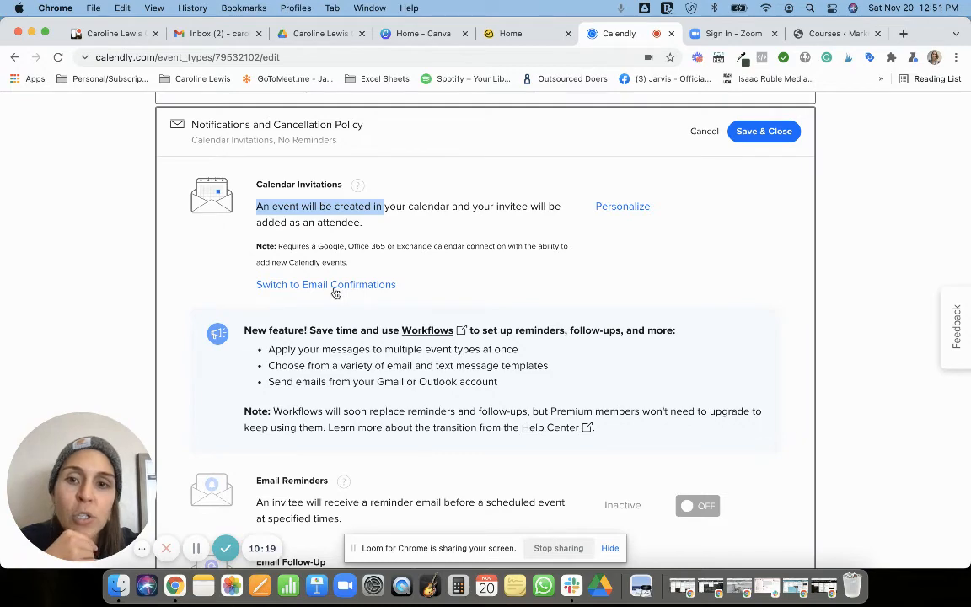
pyautogui.scroll(-4, 335, 292)
pyautogui.scroll(3, 271, 237)
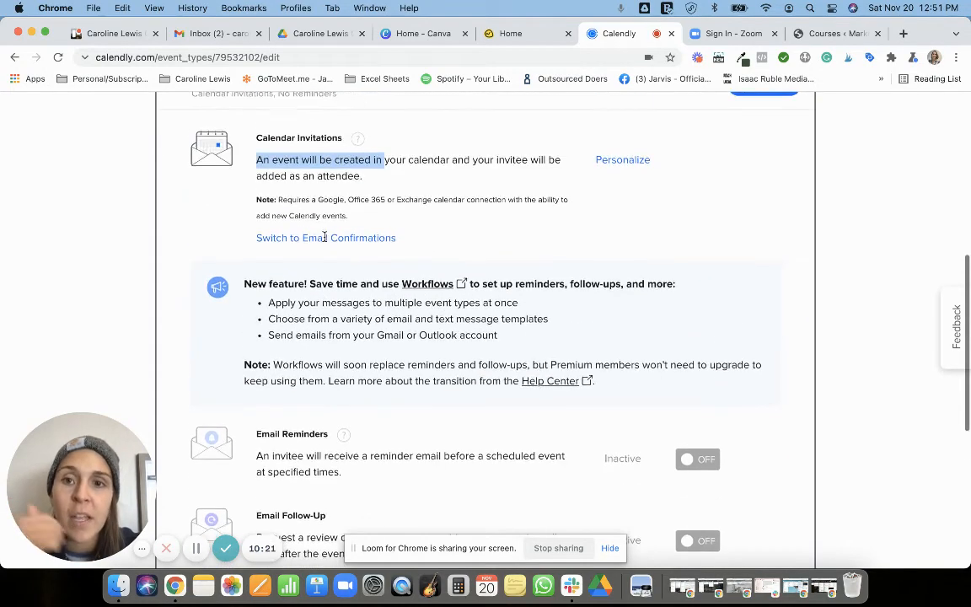
pyautogui.scroll(-5, 329, 165)
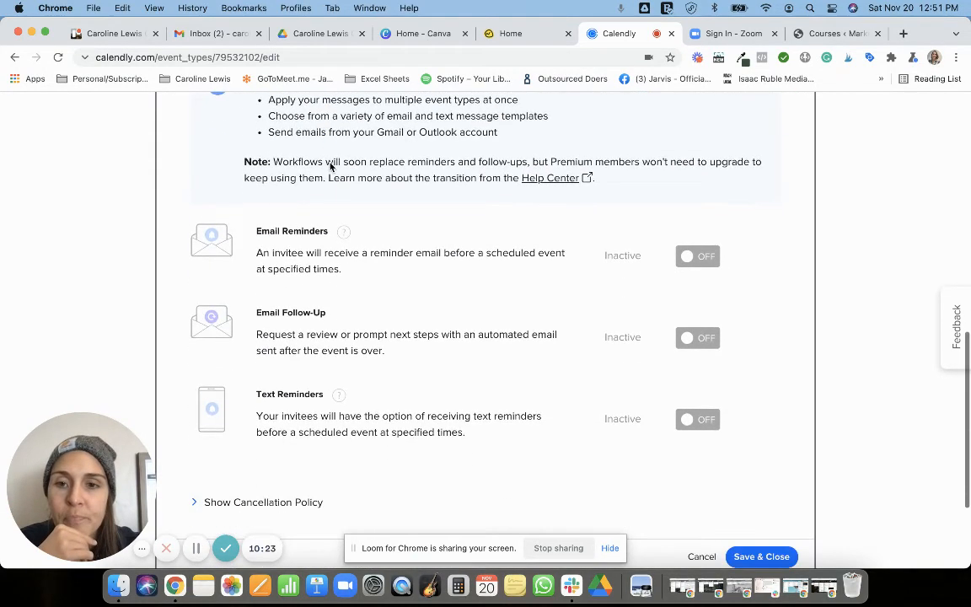
# Try switching on Email Reminders, Email Follow-Up and Text Reminders, and switch each one off again.
pyautogui.click(697, 256)
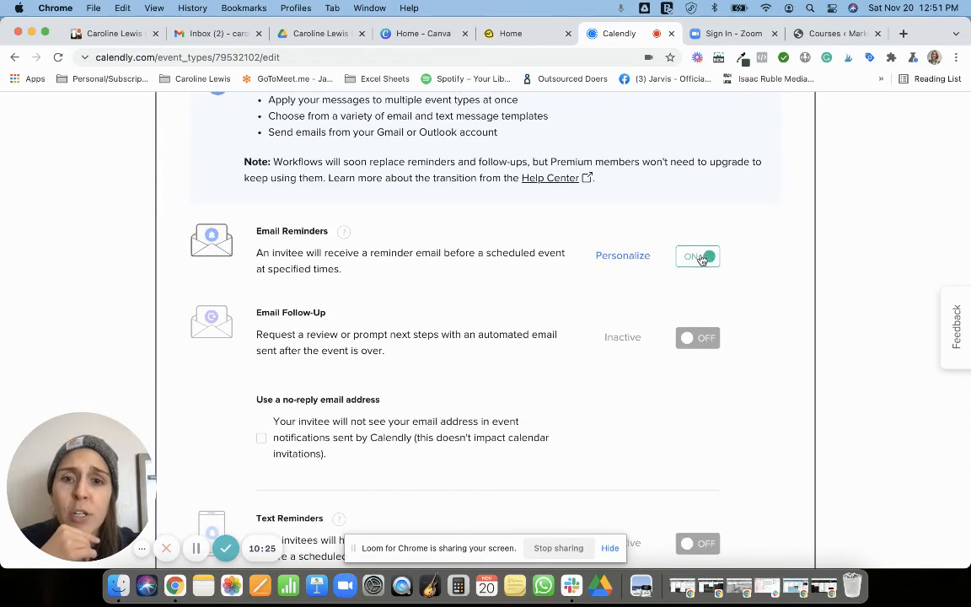
pyautogui.click(700, 257)
pyautogui.click(698, 337)
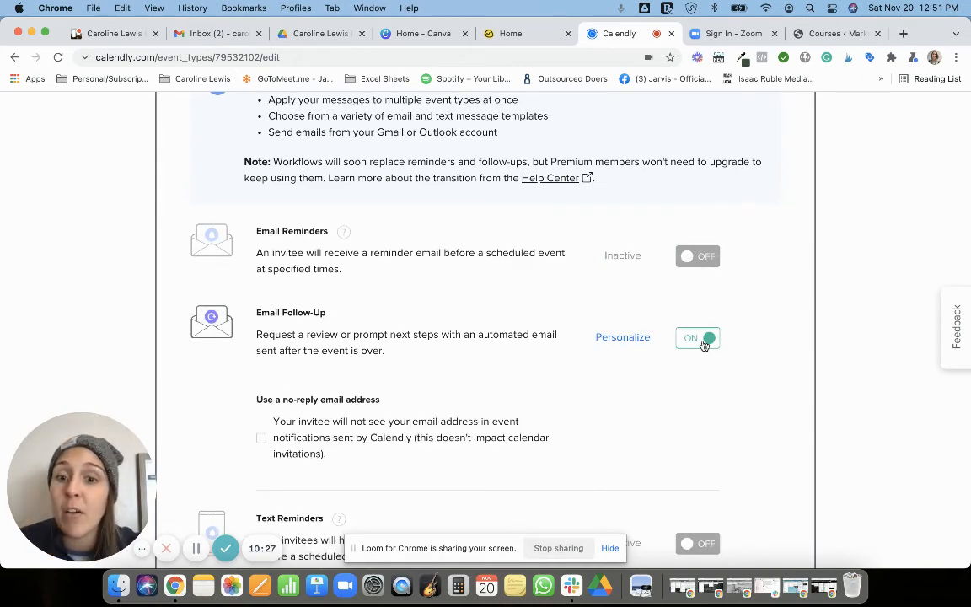
pyautogui.click(705, 344)
pyautogui.scroll(-2, 704, 345)
pyautogui.click(692, 246)
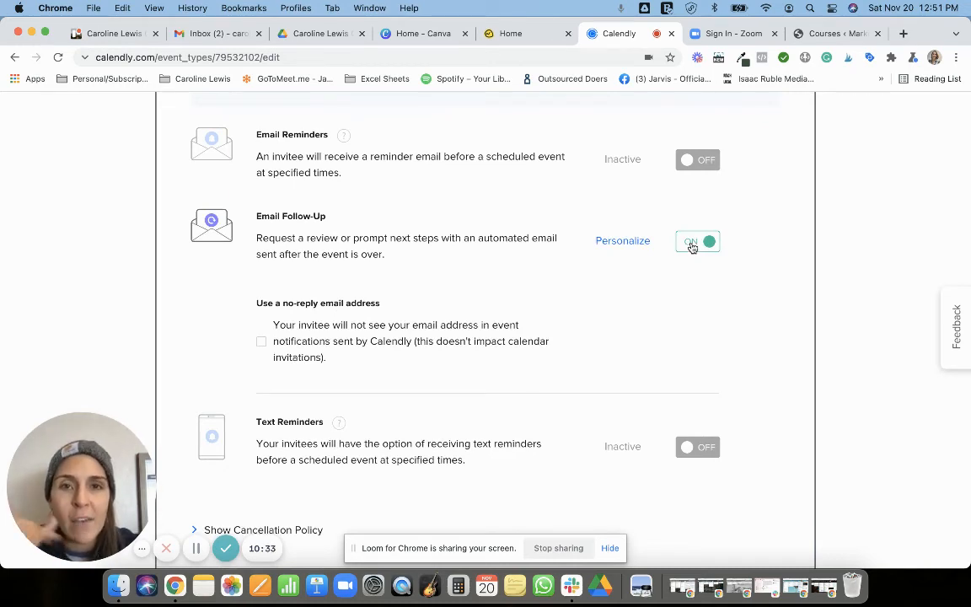
pyautogui.click(691, 246)
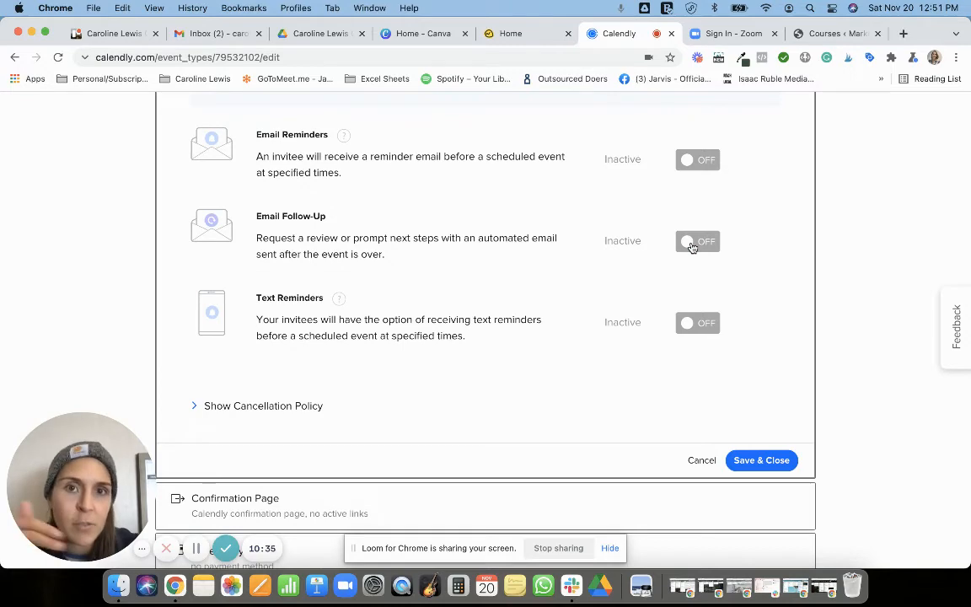
pyautogui.click(707, 325)
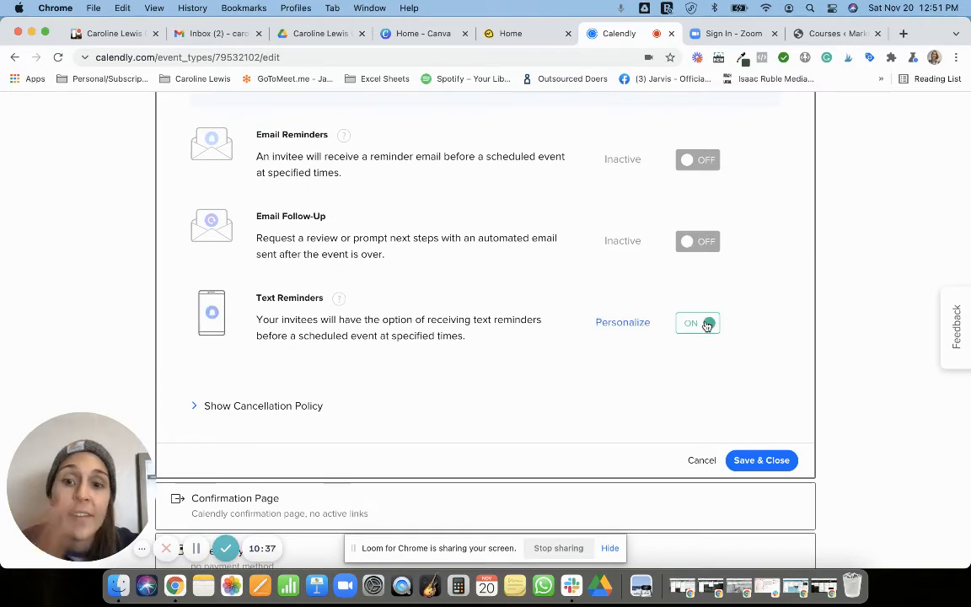
pyautogui.click(706, 323)
# Expand the cancellation policy, keep cancel and reschedule links included in notifications, and save and close the section.
pyautogui.click(255, 408)
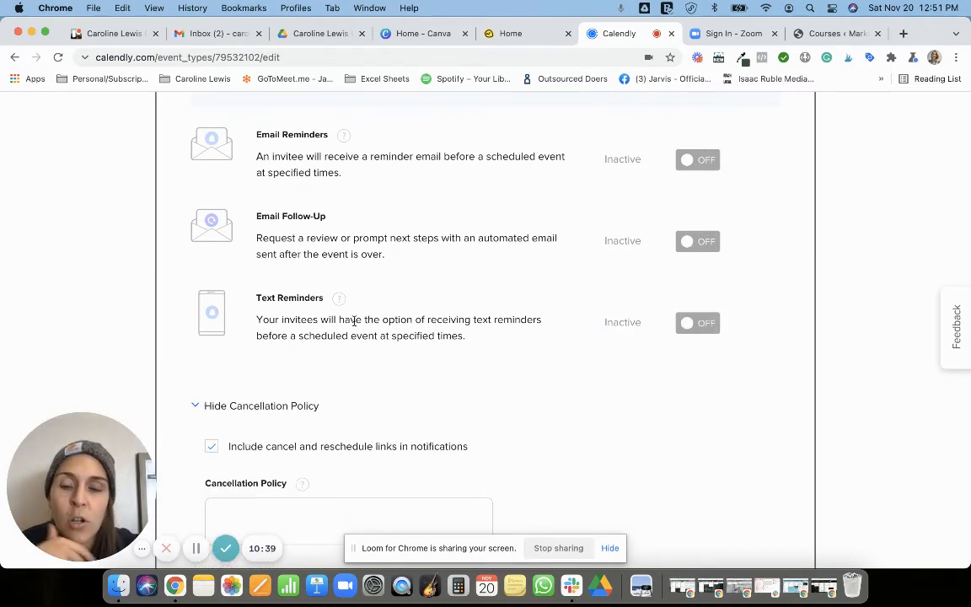
pyautogui.scroll(-4, 353, 322)
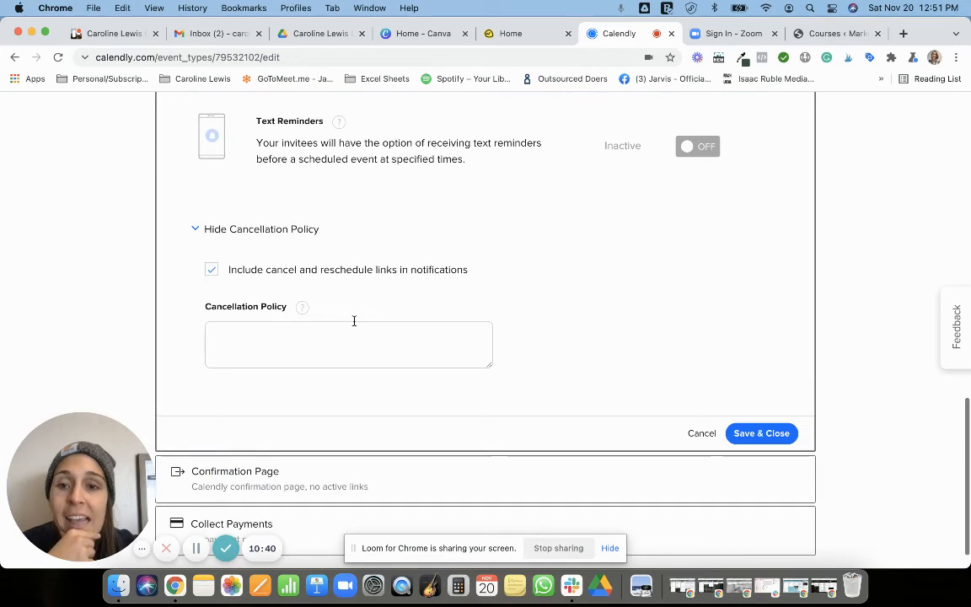
pyautogui.click(211, 270)
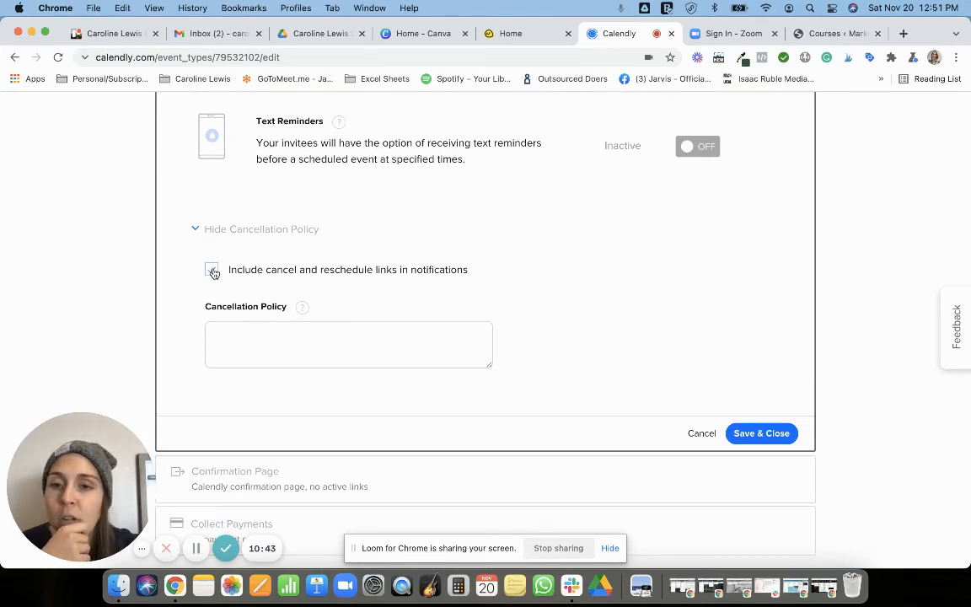
pyautogui.click(212, 271)
pyautogui.click(260, 340)
pyautogui.scroll(-1, 468, 337)
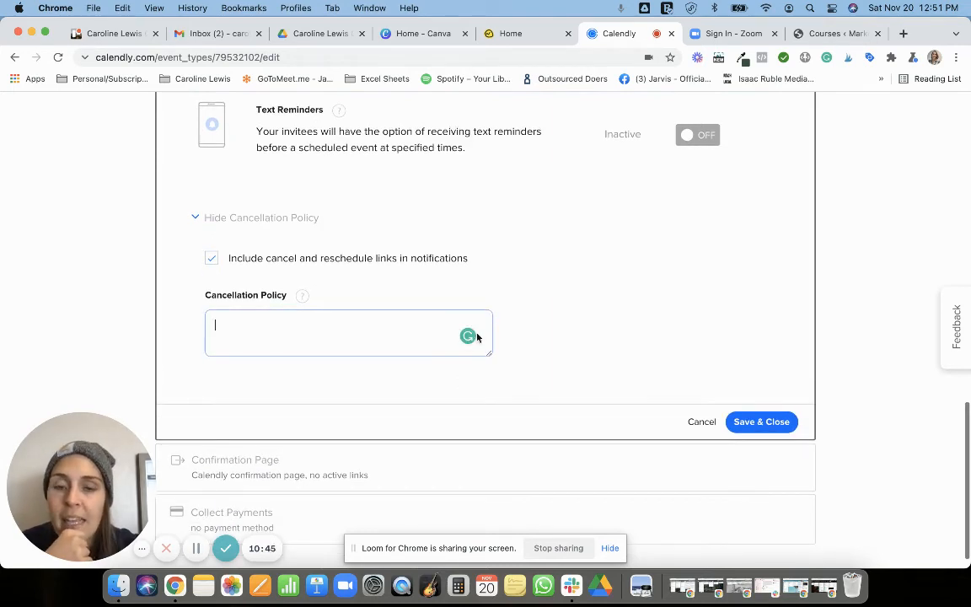
pyautogui.click(750, 422)
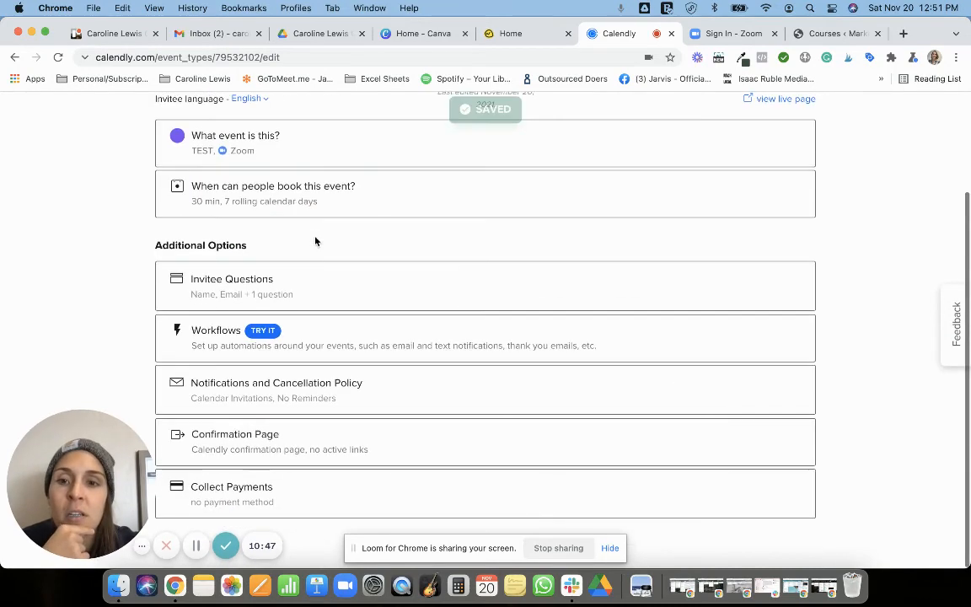
# Open the Confirmation Page section and try the option to redirect to an external site on confirmation.
pyautogui.click(283, 445)
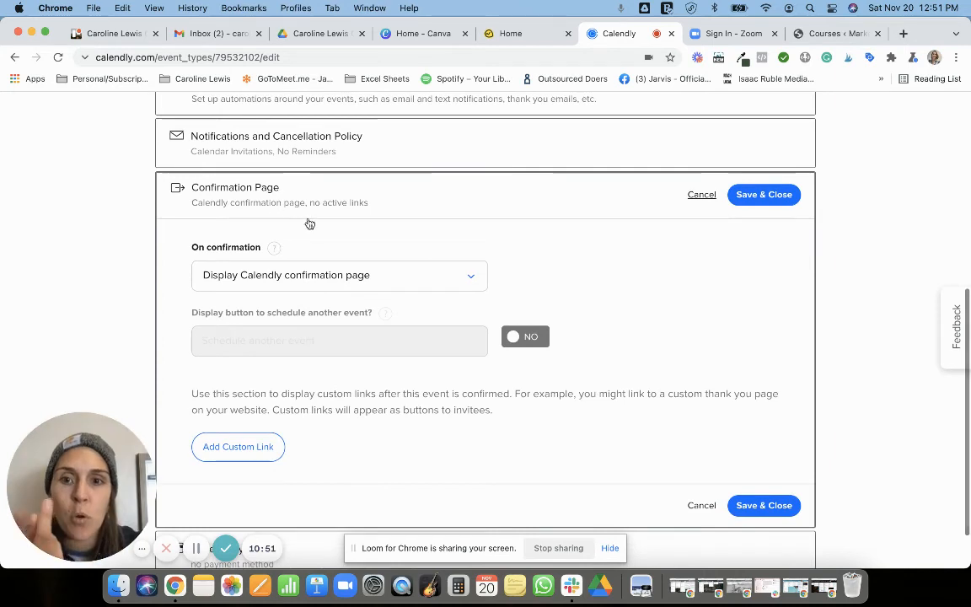
pyautogui.click(415, 291)
pyautogui.click(346, 347)
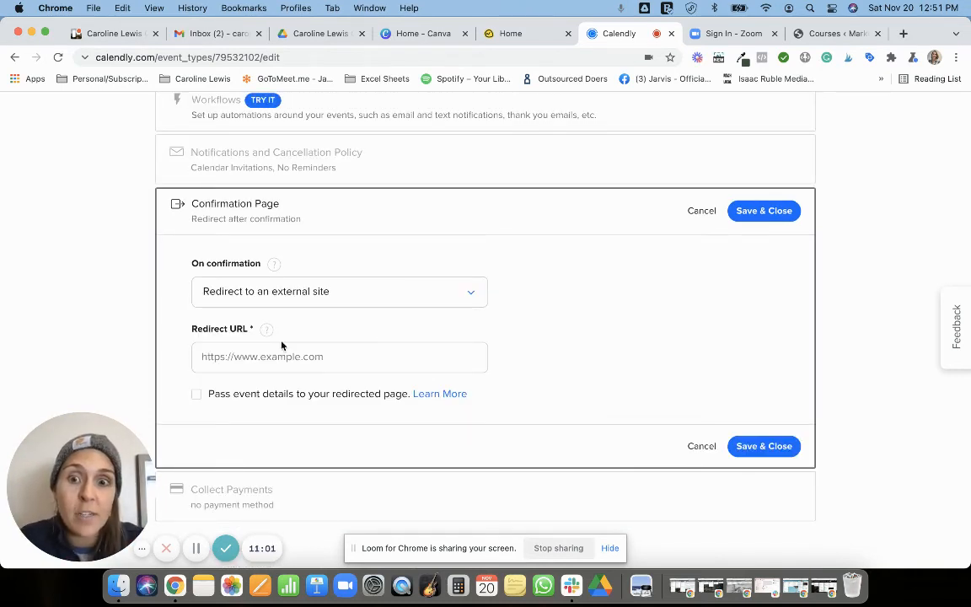
pyautogui.click(250, 356)
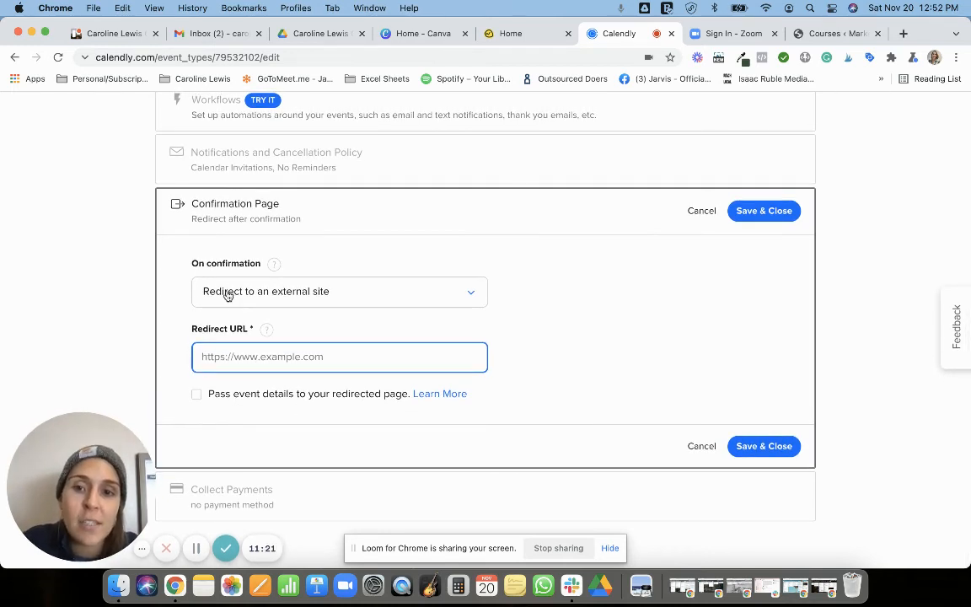
# Set the on-confirmation action to Display Calendly confirmation page, and save and close the section.
pyautogui.click(282, 293)
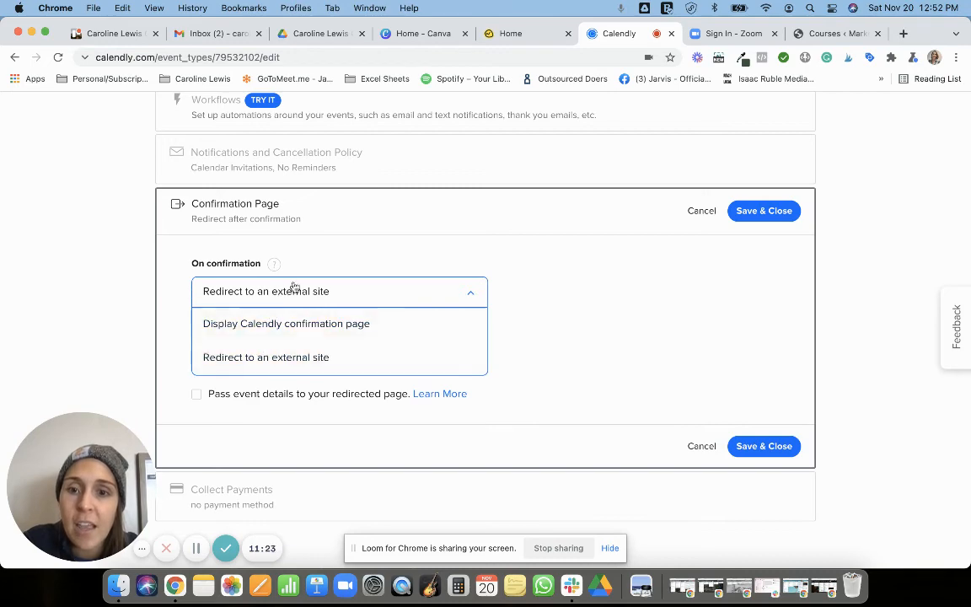
pyautogui.click(305, 326)
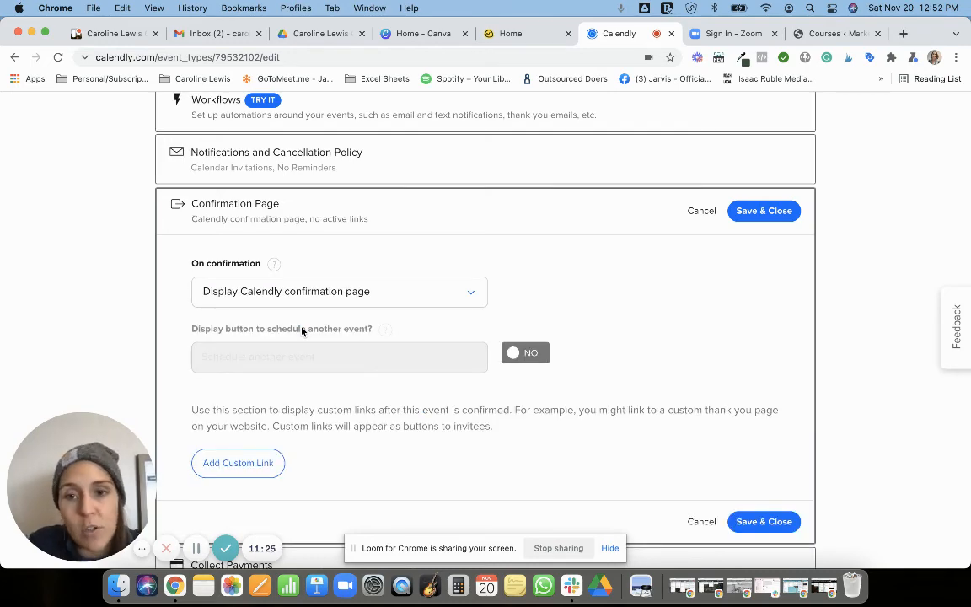
pyautogui.scroll(-2, 302, 331)
pyautogui.click(747, 449)
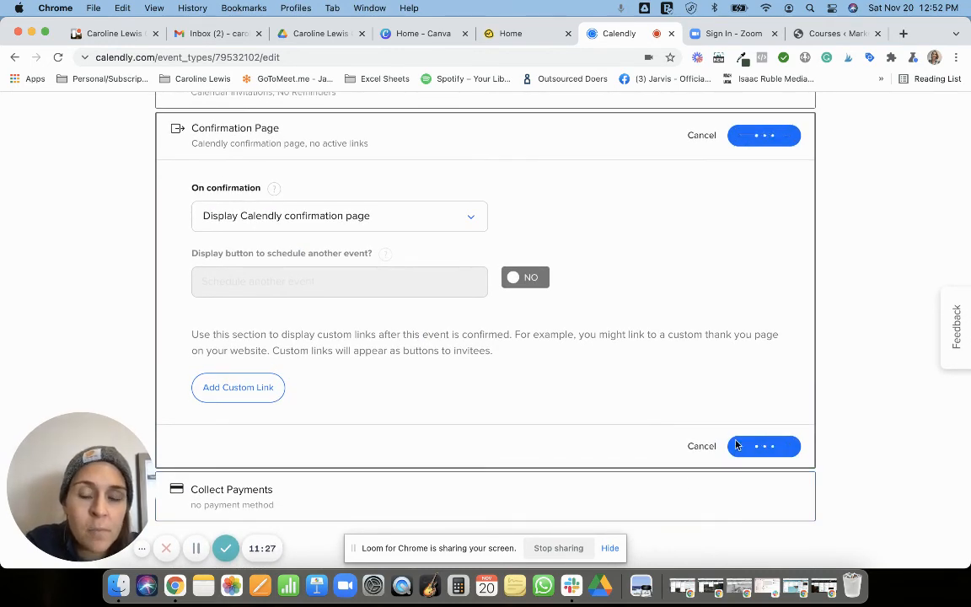
# Open the Collect Payments section and try the Stripe and PayPal payment options.
pyautogui.click(235, 494)
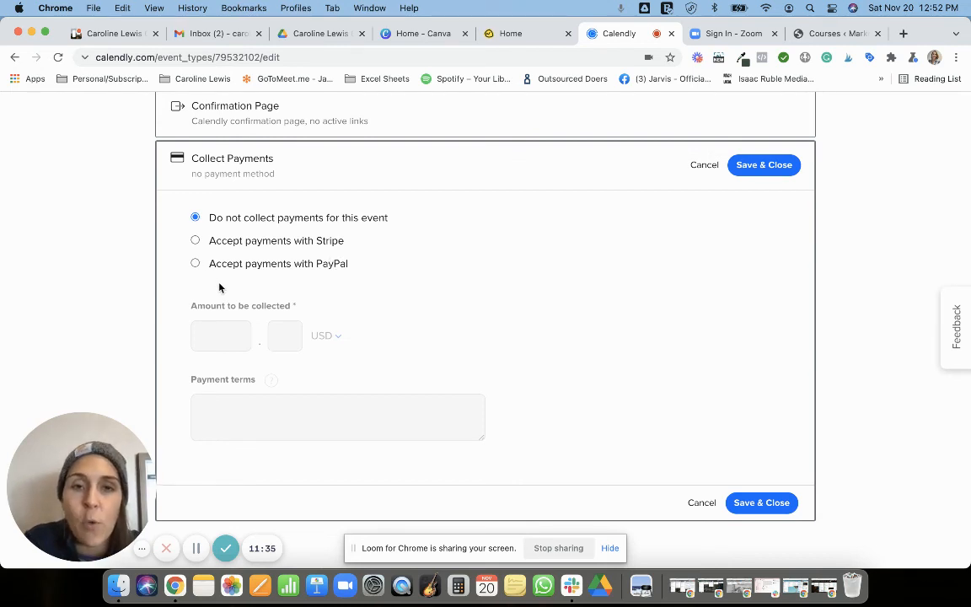
pyautogui.click(195, 241)
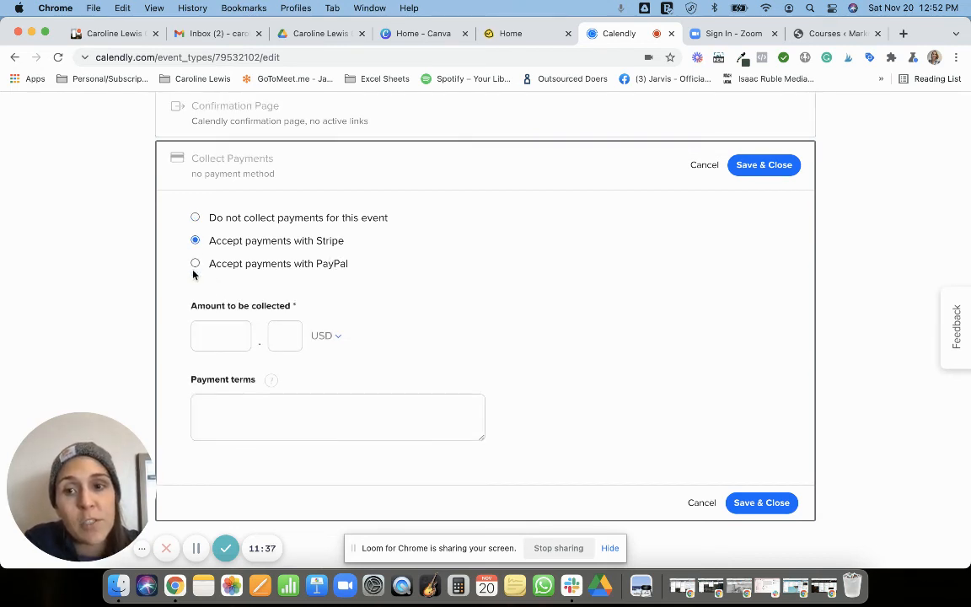
pyautogui.click(194, 265)
pyautogui.click(194, 240)
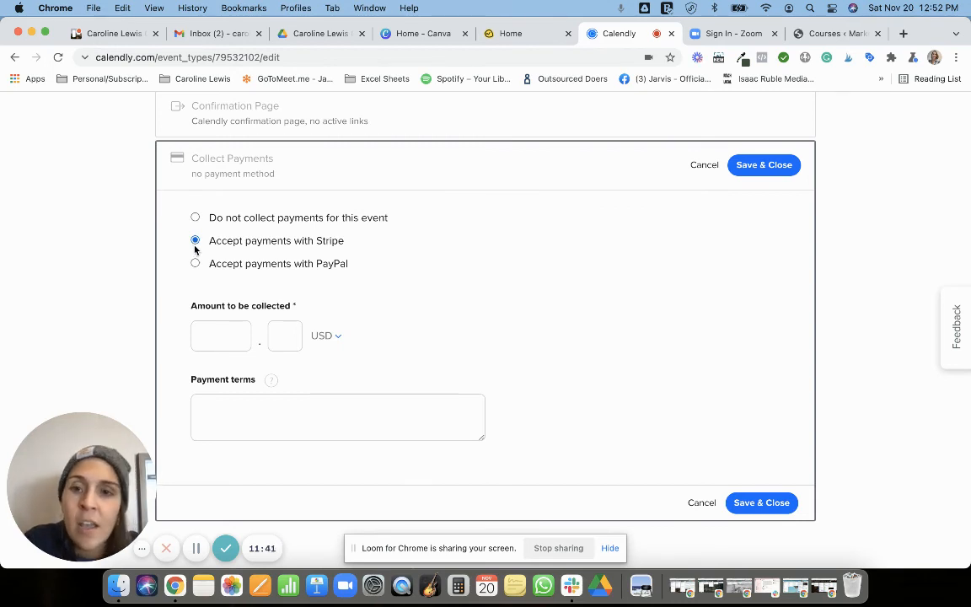
# Try saving Stripe payments with a blank amount and payment terms, and save the section with Do not collect payments for this event selected.
pyautogui.click(217, 334)
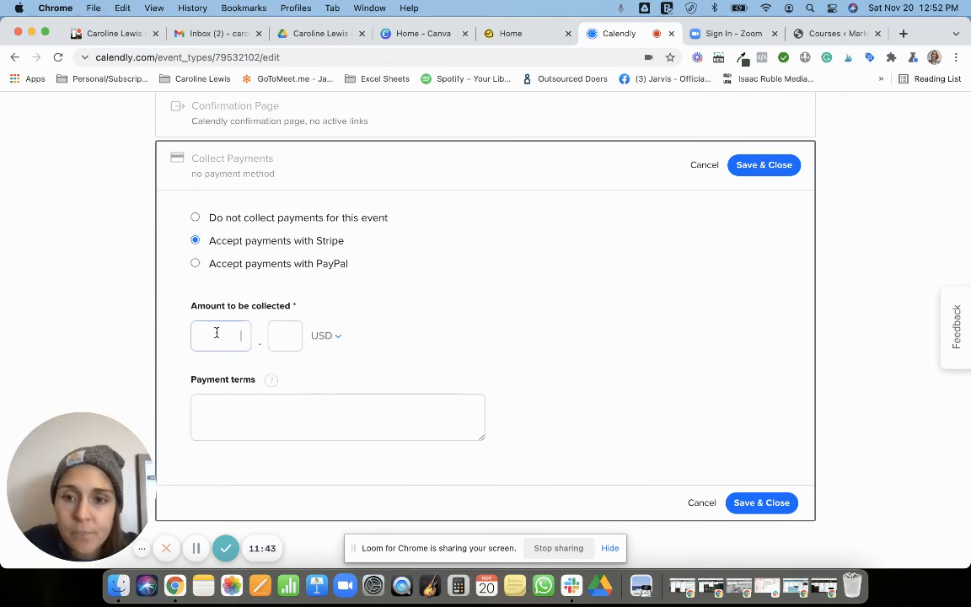
pyautogui.click(243, 406)
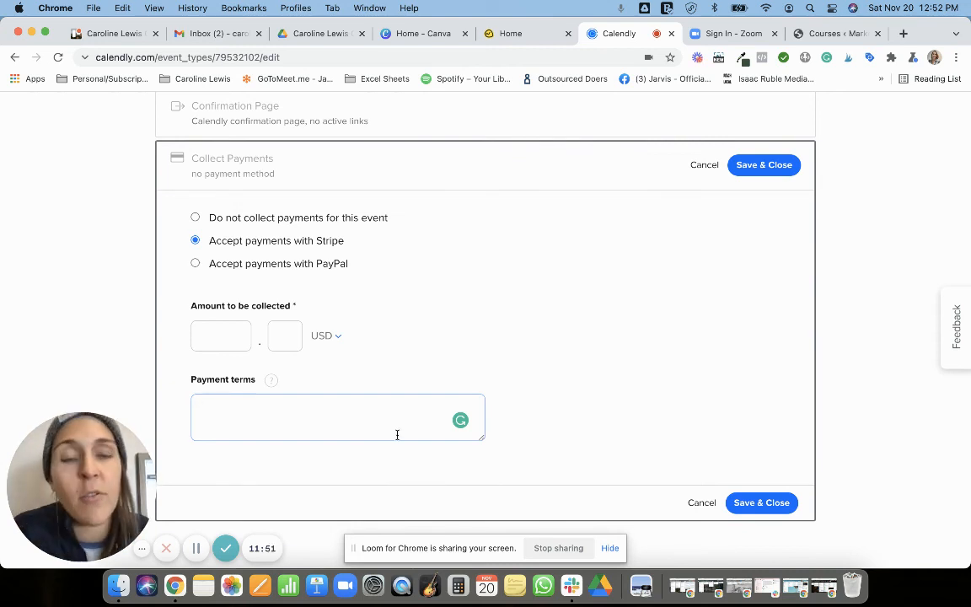
pyautogui.click(743, 502)
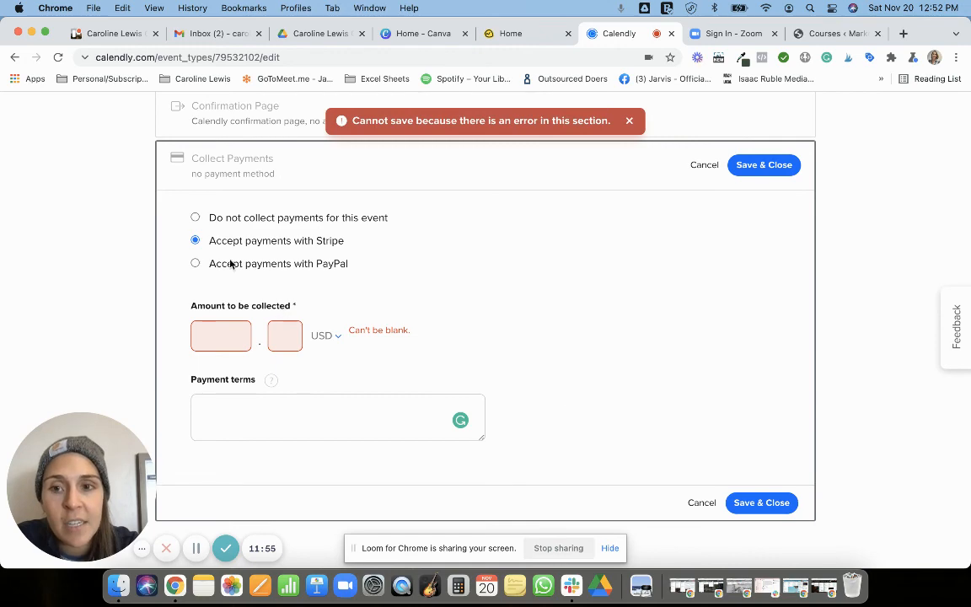
pyautogui.click(195, 218)
pyautogui.click(753, 503)
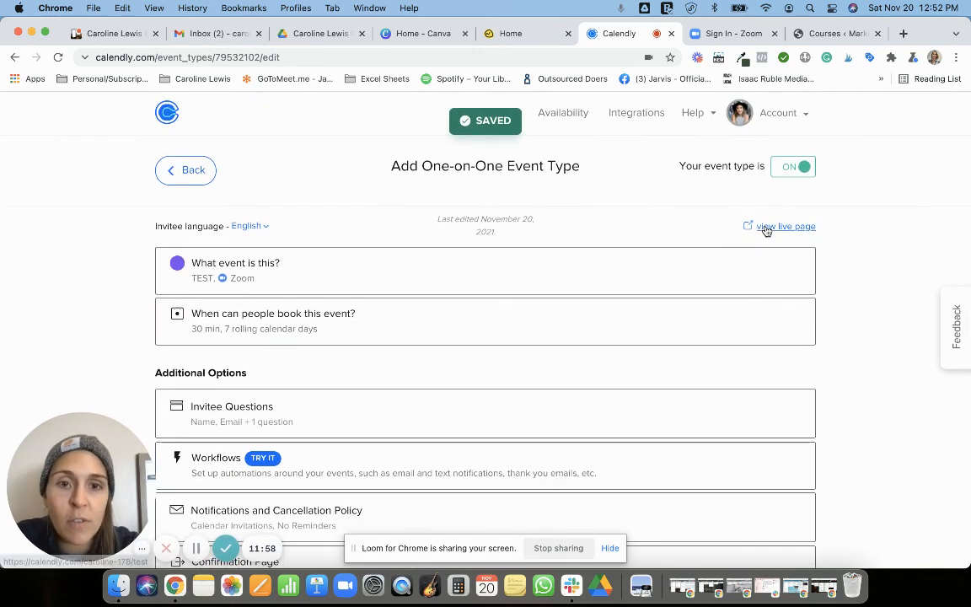
# Return to the event types overview and look through the event type cards.
pyautogui.click(190, 168)
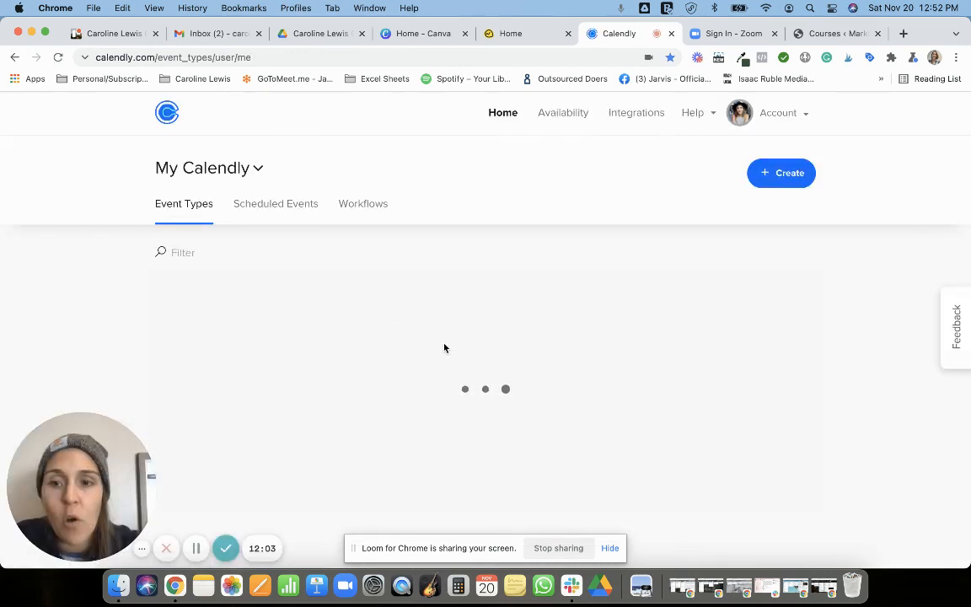
pyautogui.scroll(-2, 132, 279)
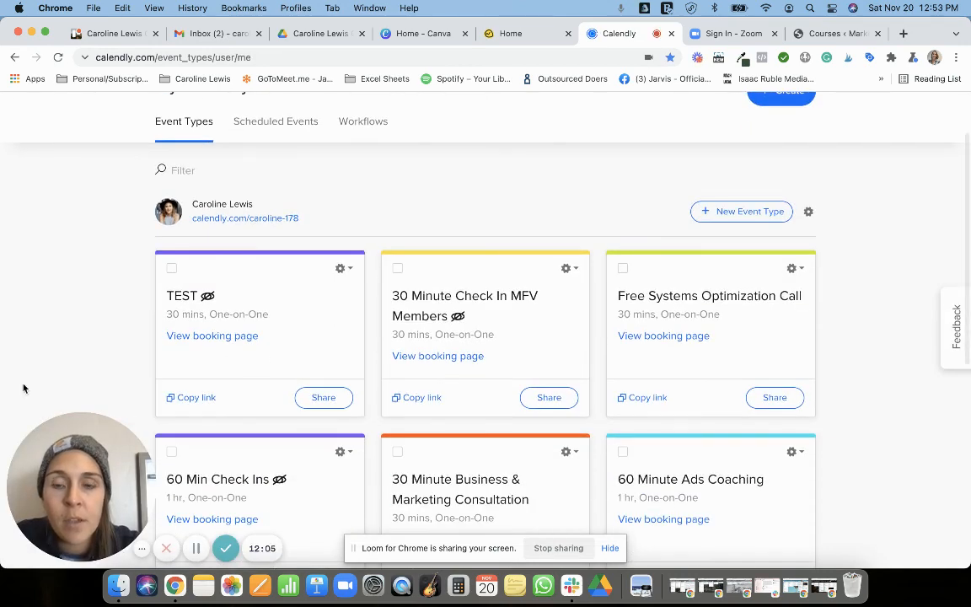
pyautogui.scroll(-5, 366, 211)
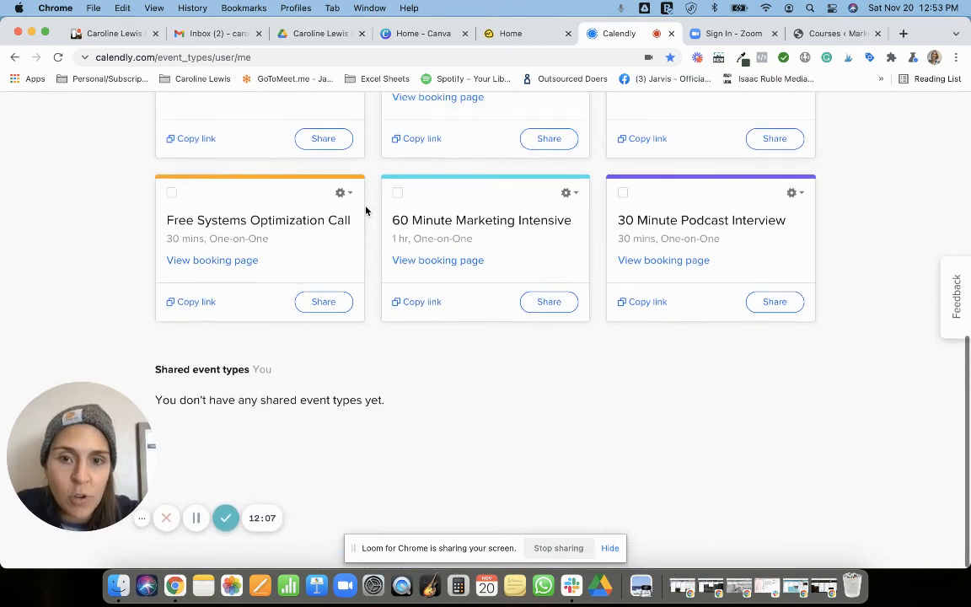
# Open the TEST event type for editing and look through its settings sections and additional options.
pyautogui.scroll(10, 295, 295)
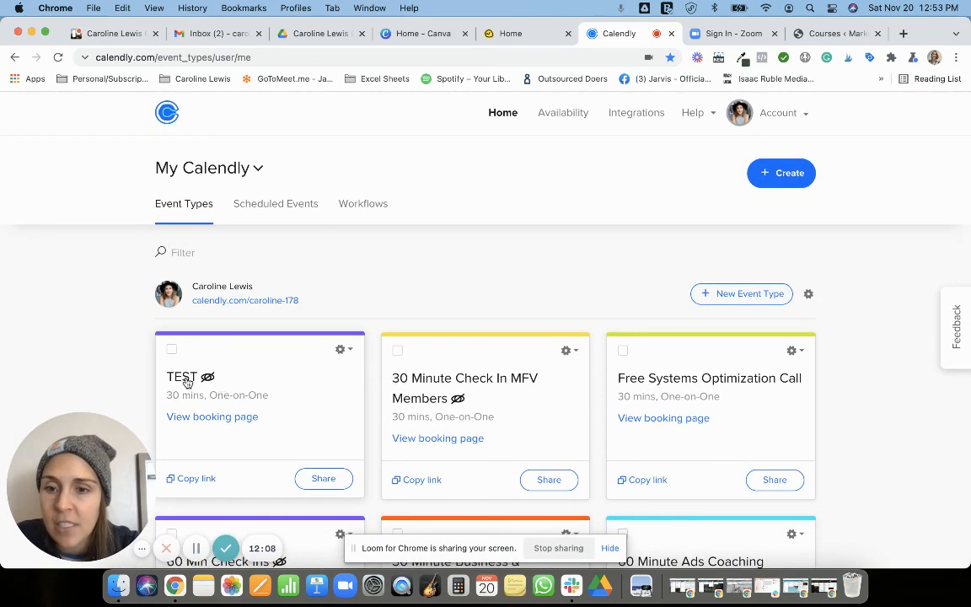
pyautogui.click(342, 350)
pyautogui.click(342, 380)
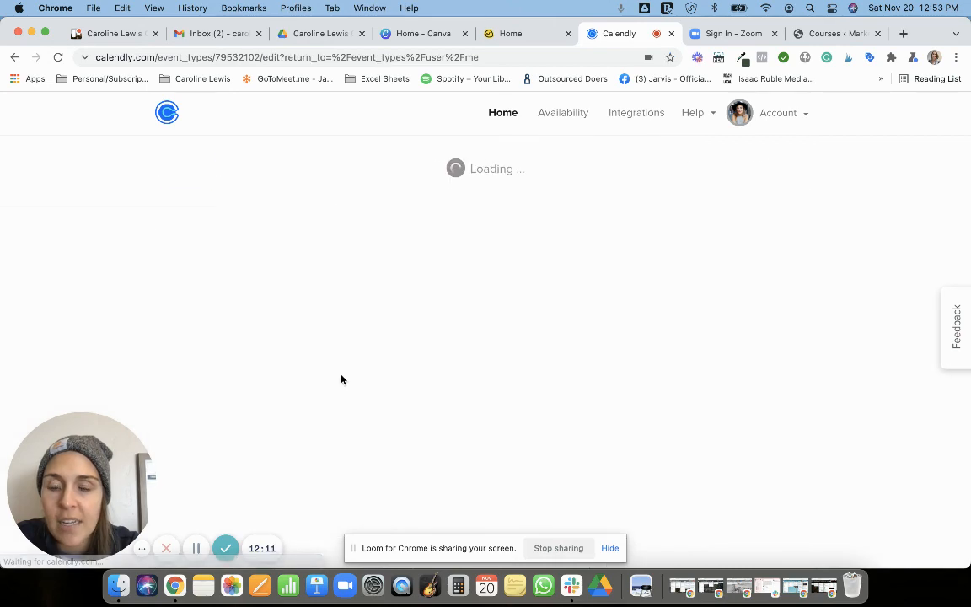
pyautogui.scroll(-3, 359, 232)
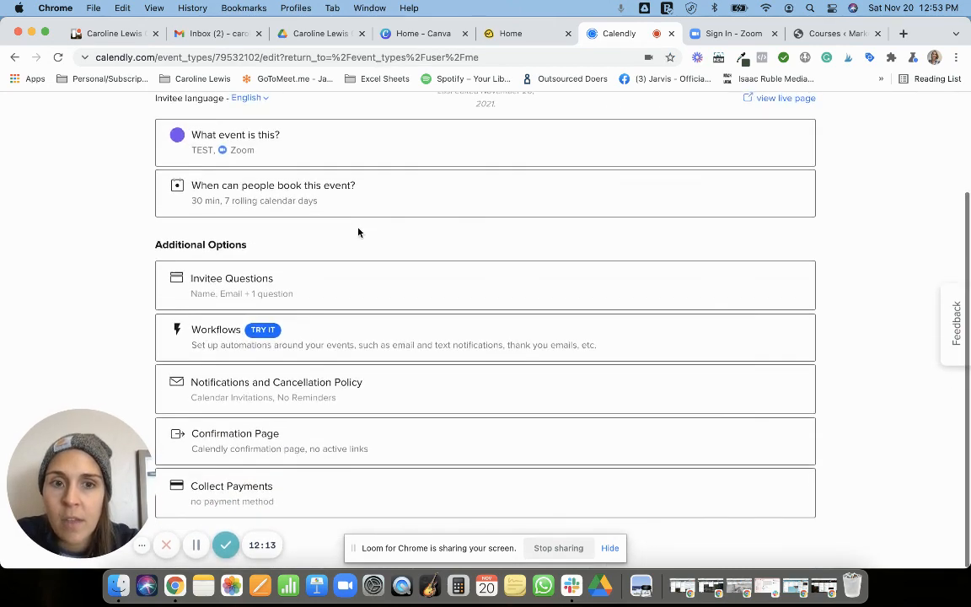
pyautogui.scroll(3, 357, 232)
# Try turning the TEST event type off and leave it switched on.
pyautogui.click(796, 167)
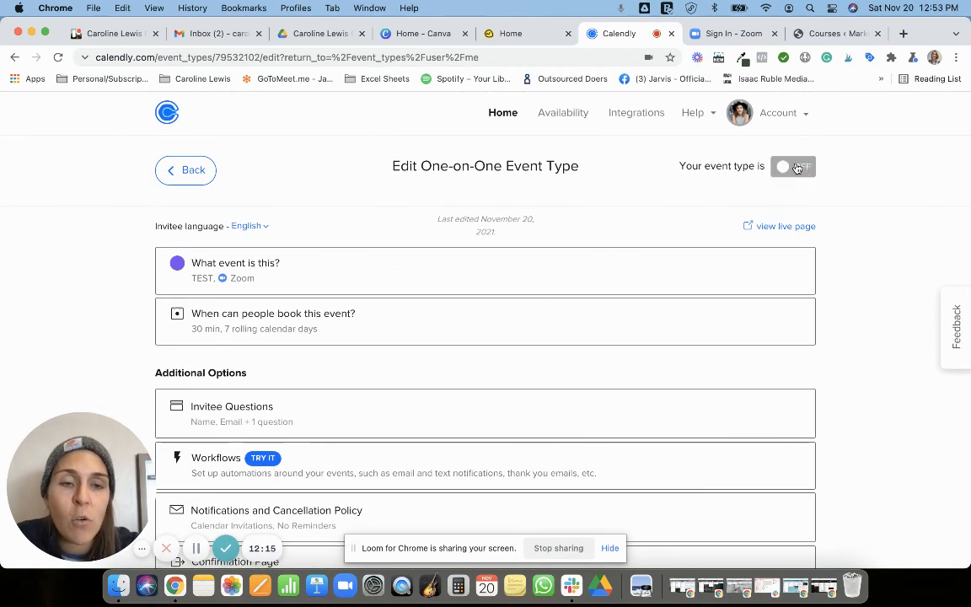
pyautogui.click(794, 168)
pyautogui.click(787, 168)
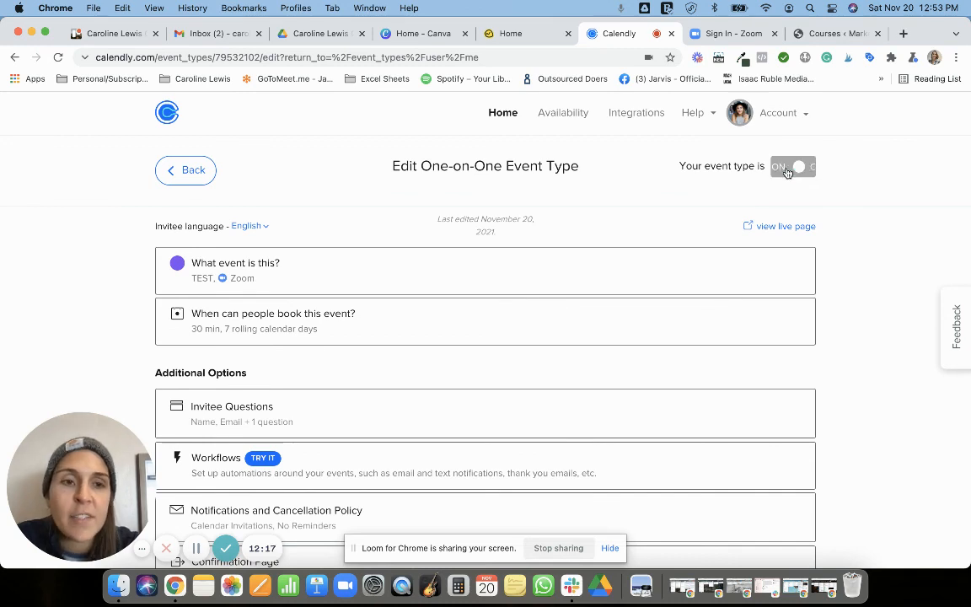
pyautogui.click(787, 169)
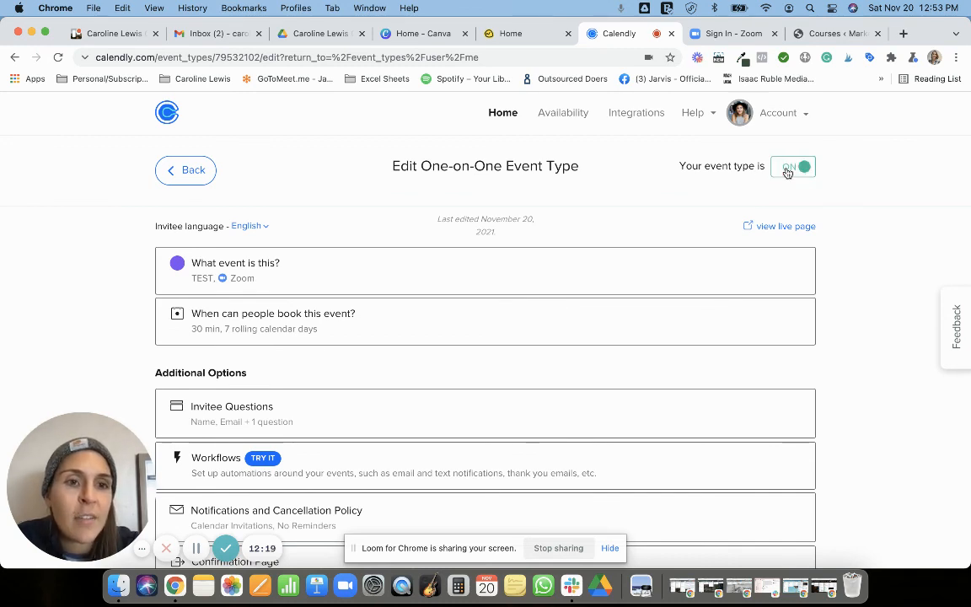